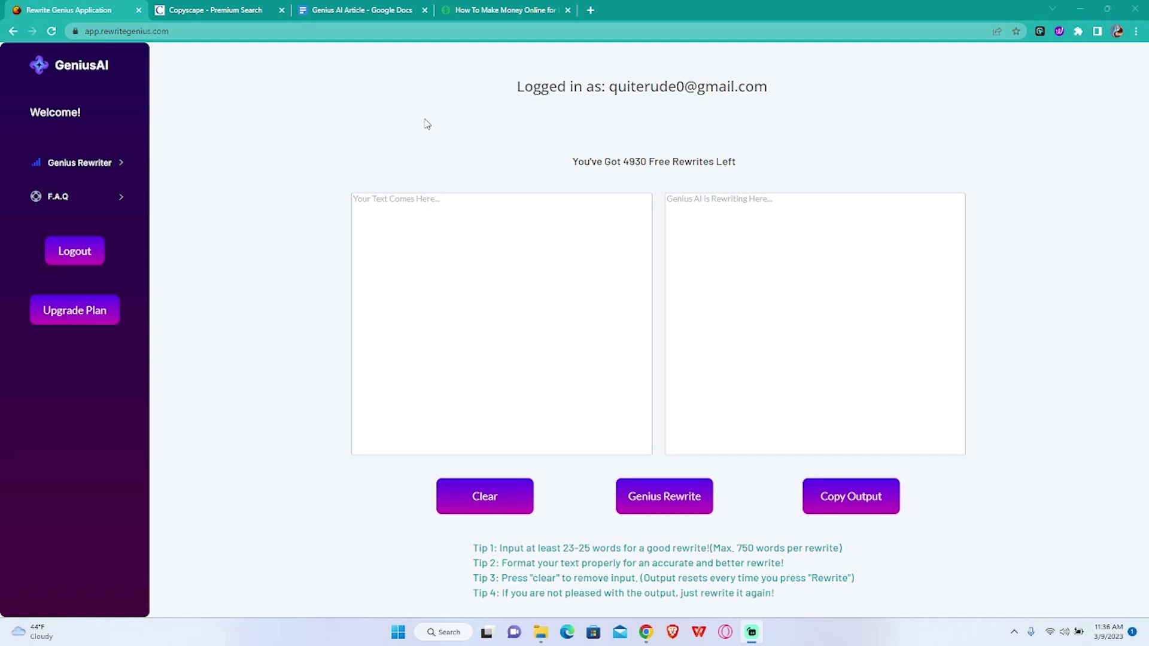
- Switch from the rewriter via Copyscape to the empty 'Genius AI Article' document
click(237, 9)
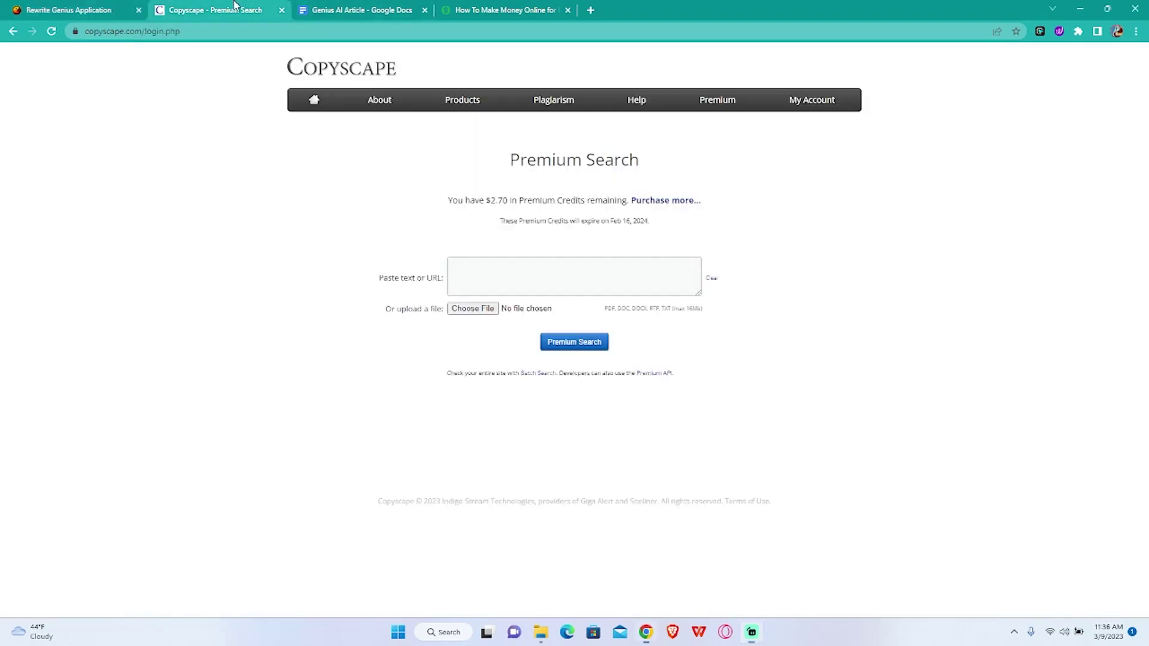
click(353, 9)
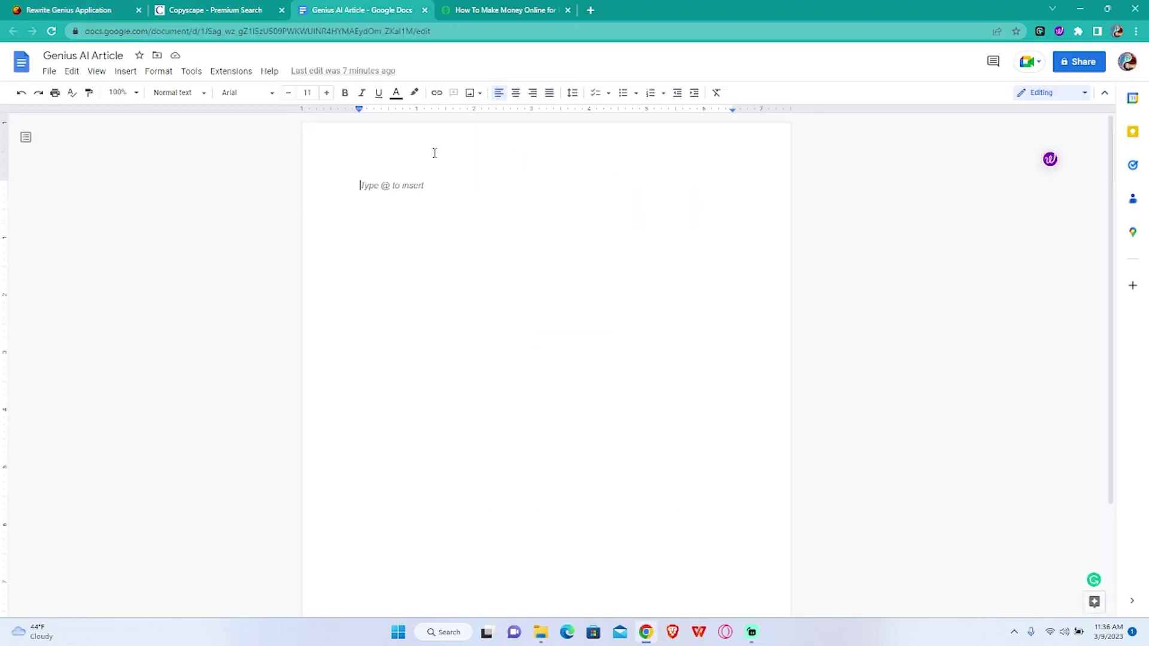
- Copy the Wealth of Geeks title 'How To Make Money Online for Beginners: 11 Easy Ways To Start'
click(450, 12)
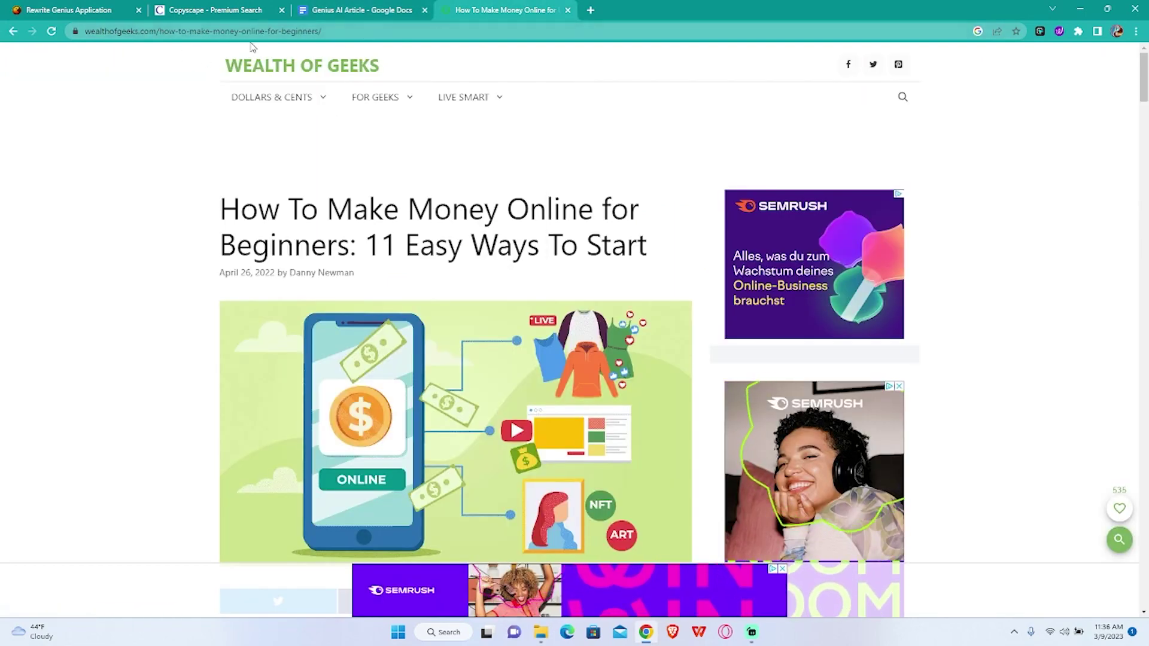
mouse_move(375, 97)
scroll(368, 227, down, 15)
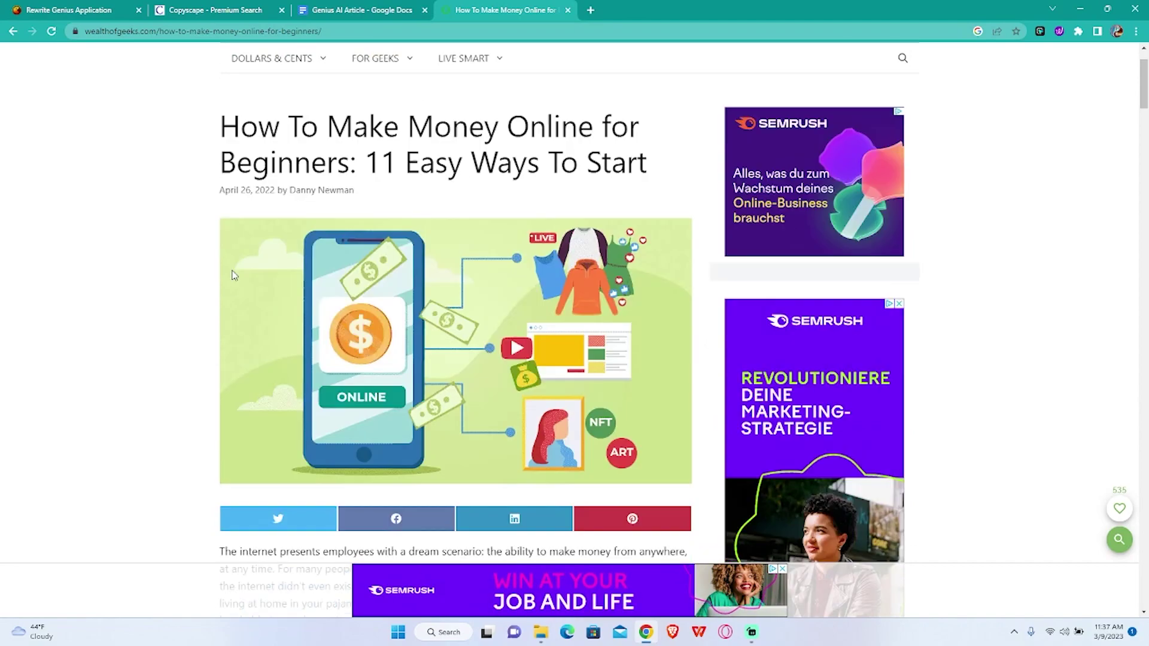
scroll(402, 273, down, 5)
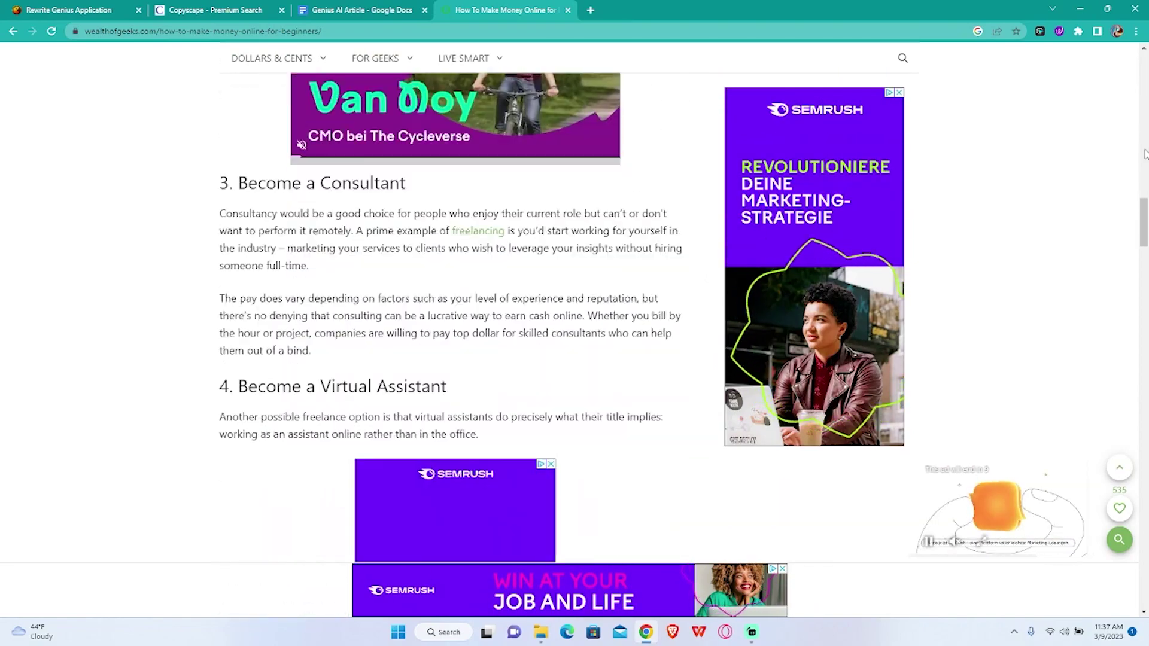
scroll(1144, 105, up, 15)
scroll(1145, 105, up, 5)
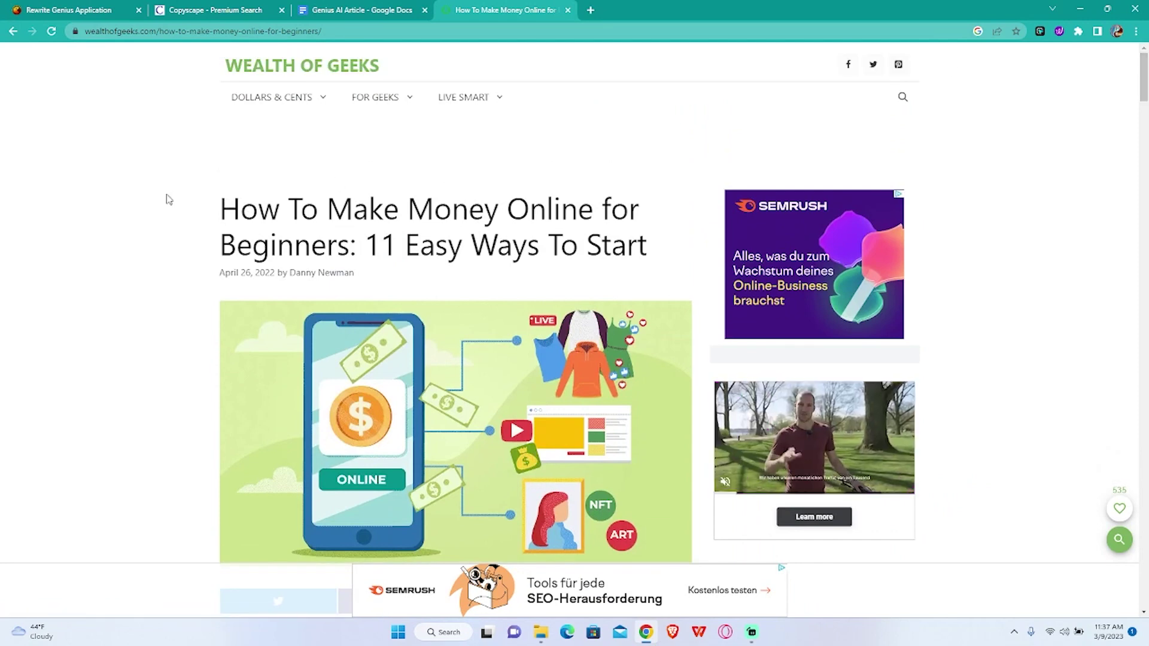
drag(222, 206, 651, 246)
key(ctrl+c)
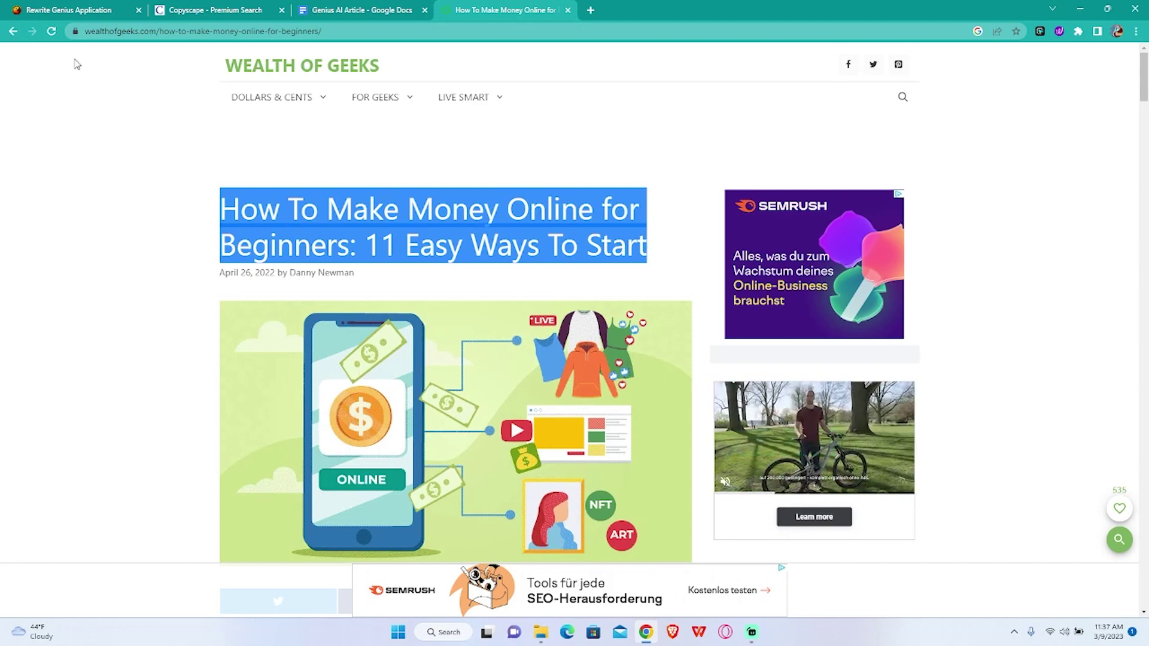
click(71, 8)
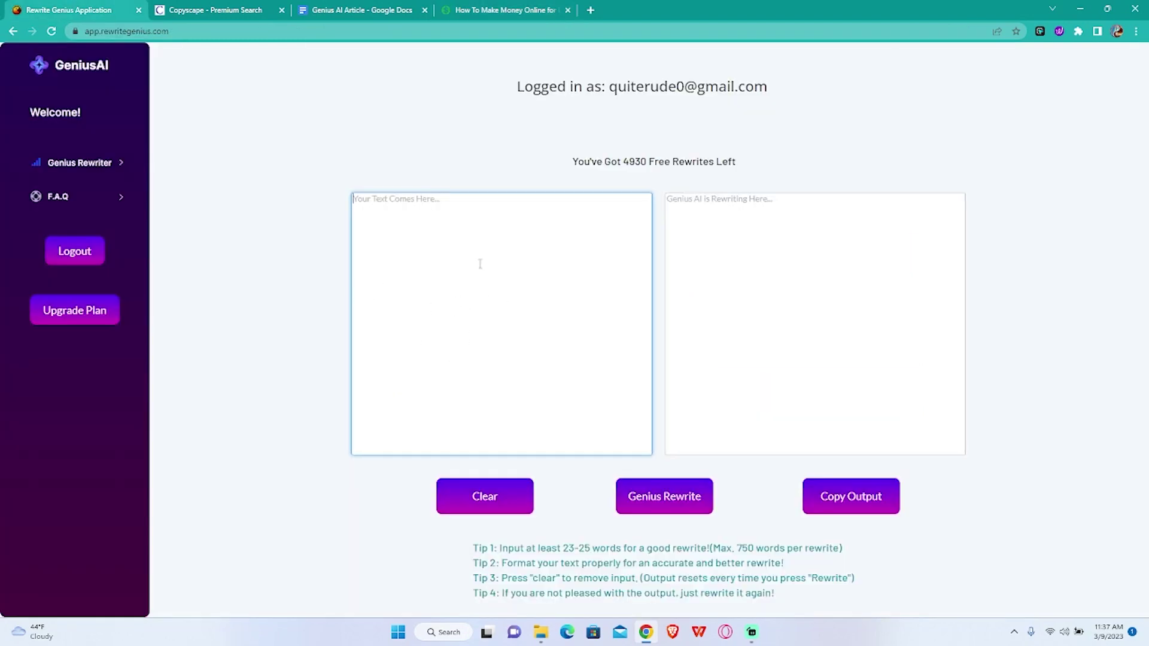
- Paste the title into the rewriter, then cut it back out, leaving the input empty
key(ctrl+v)
drag(614, 205, 267, 183)
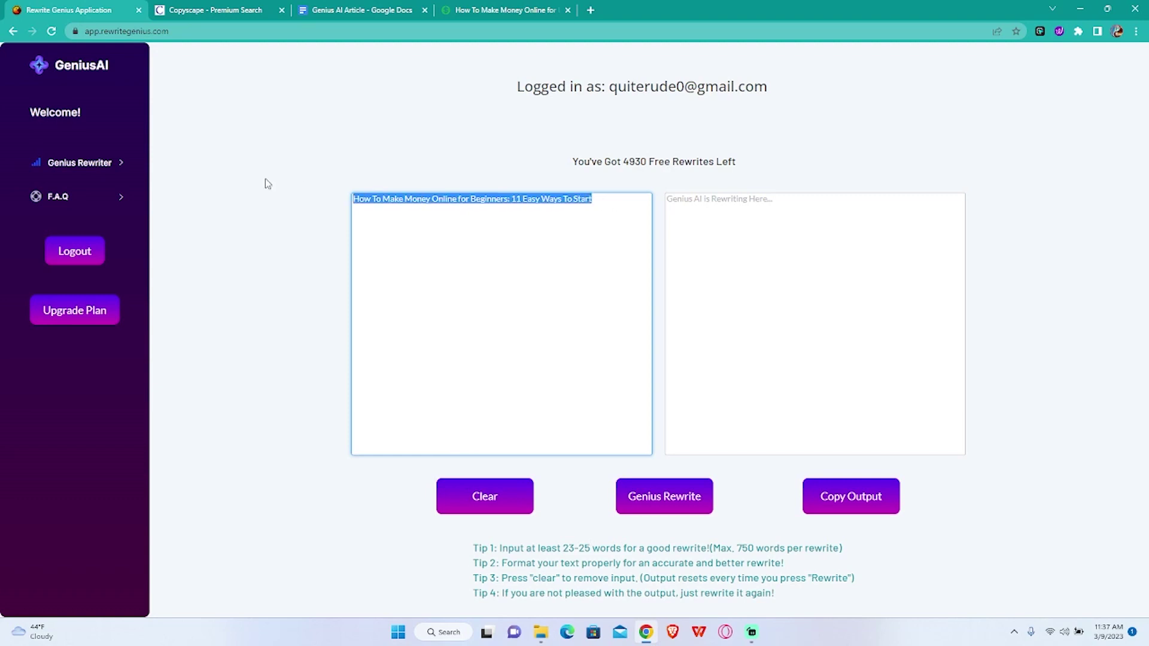
key(ctrl+x)
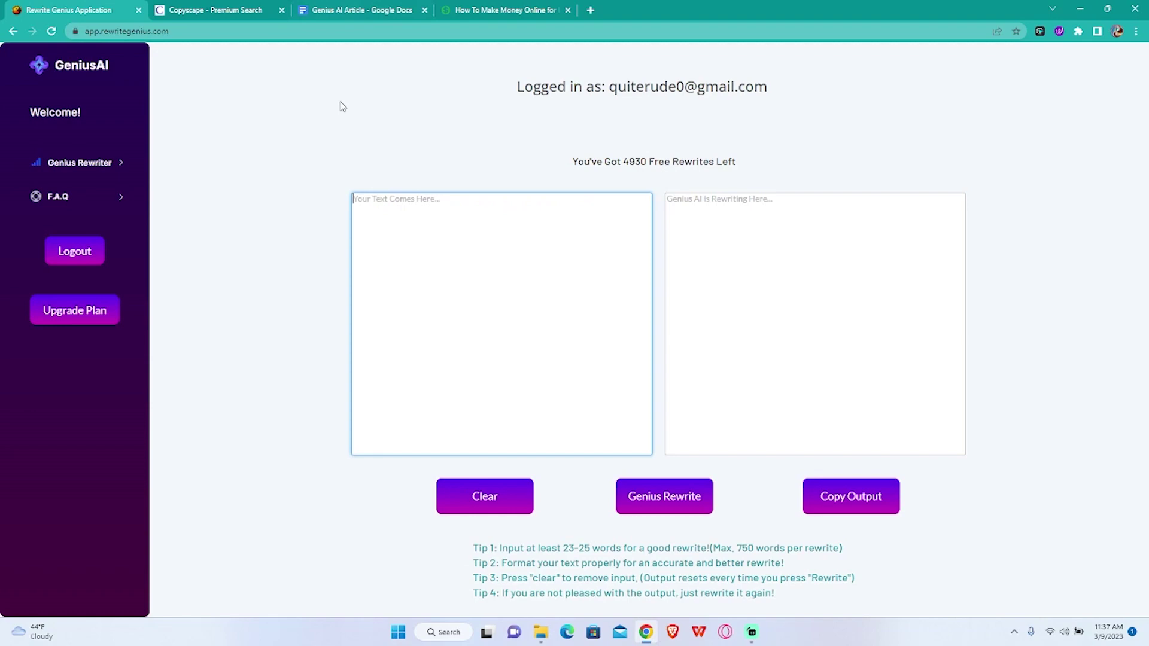
click(461, 5)
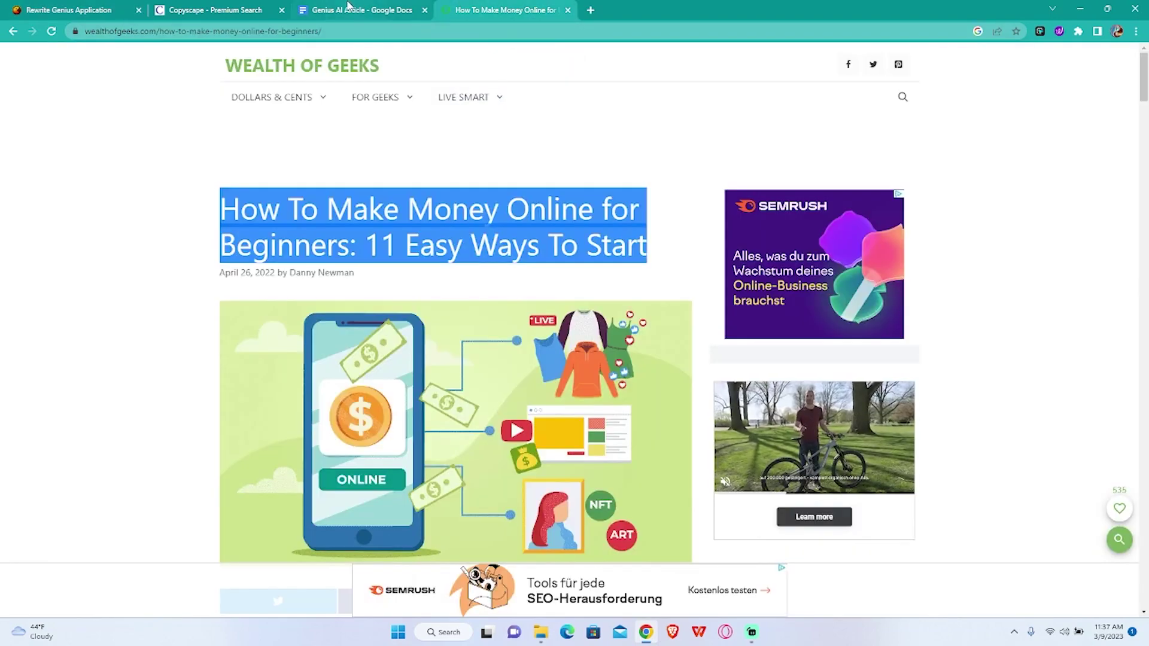
click(124, 12)
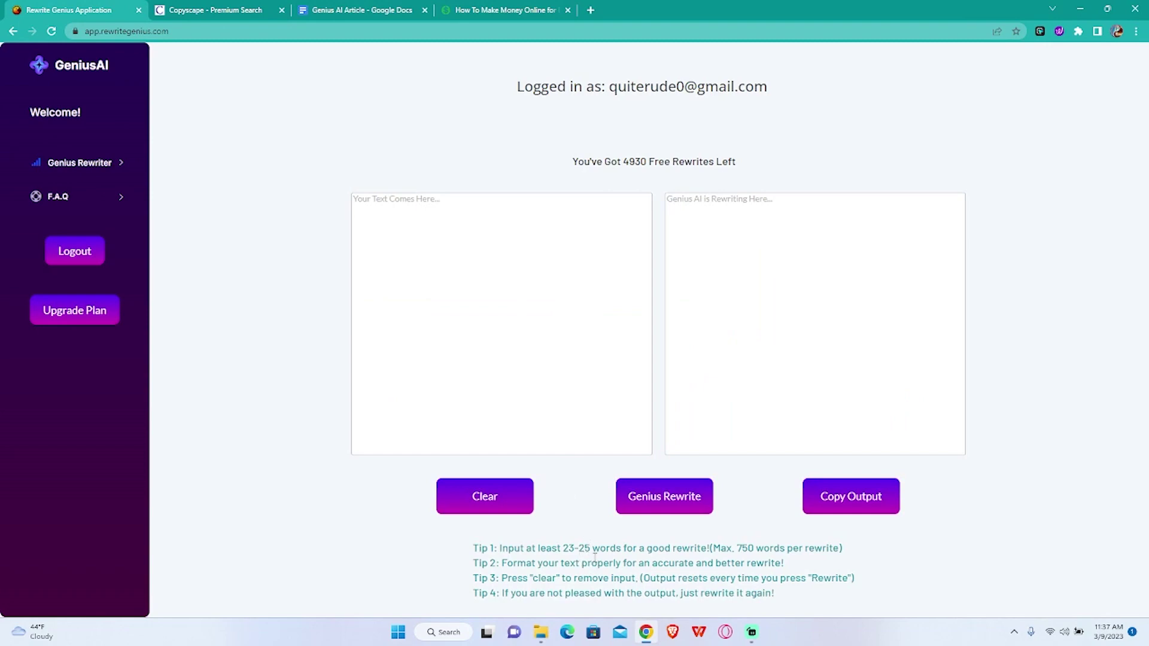
click(544, 286)
- Count the title in WordCounter: 12 words and 61 characters
click(590, 10)
text(word)
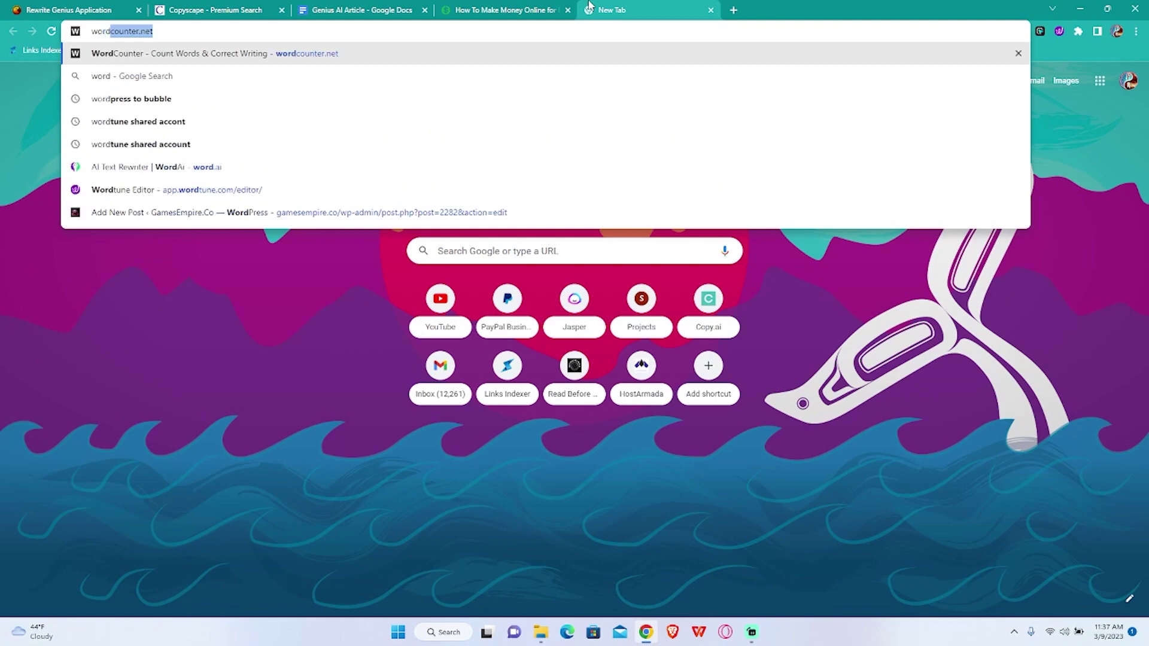
key(Return)
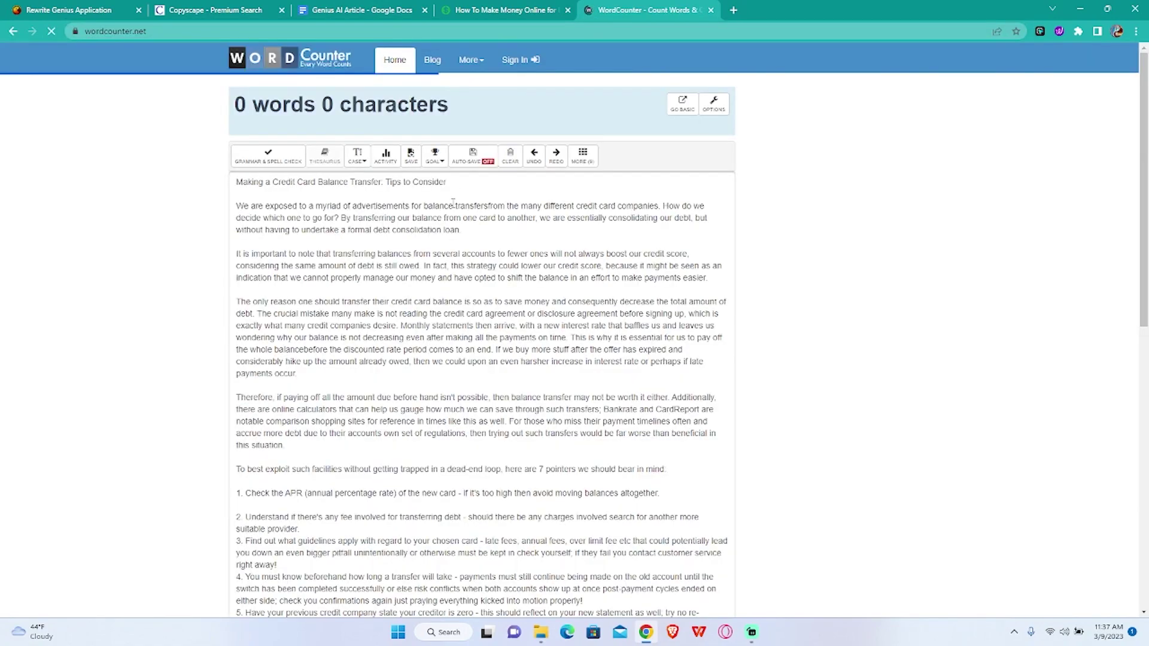
key(ctrl+v)
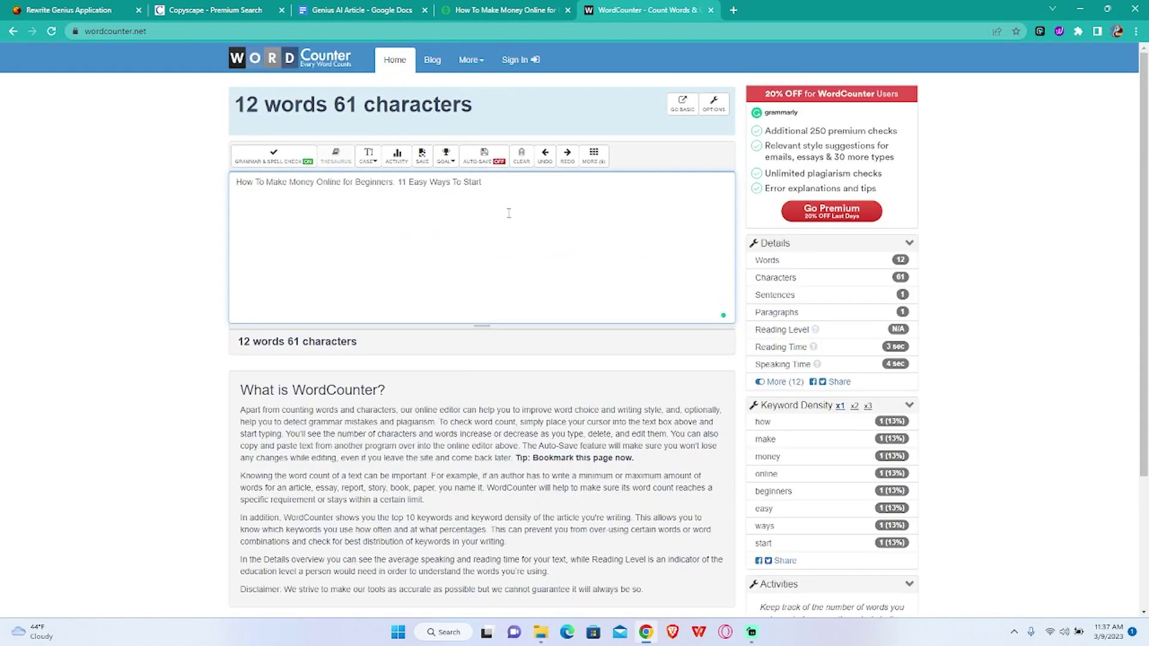
click(59, 9)
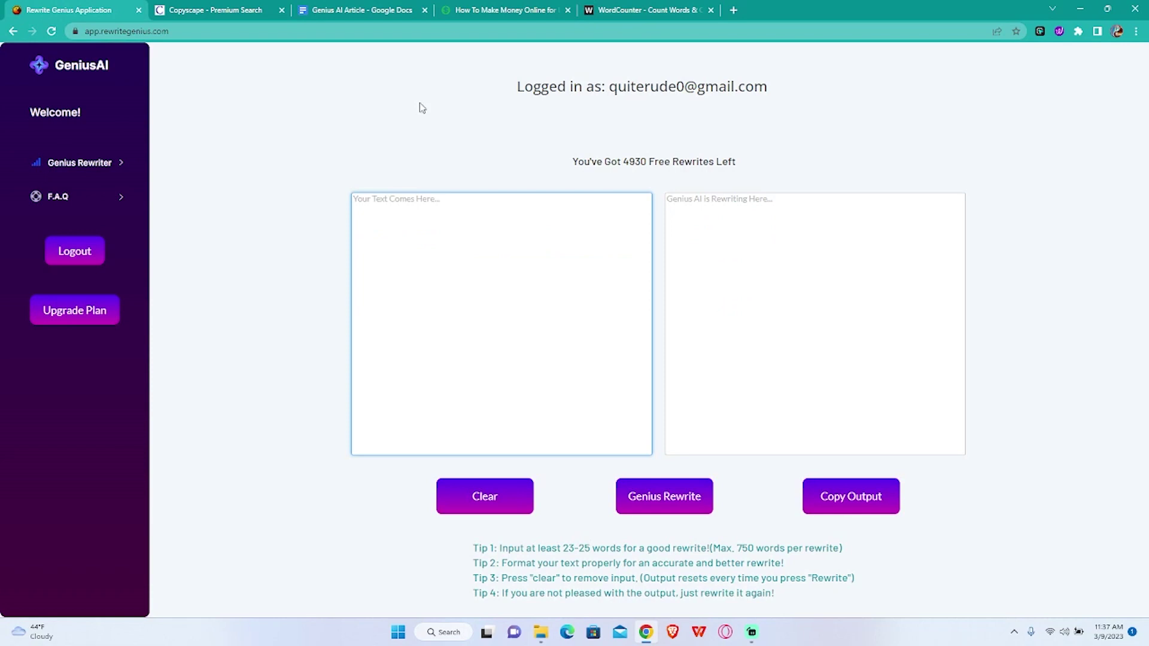
- Type the centred title '11 Ways to Make Money Online as a Newbie'
click(338, 8)
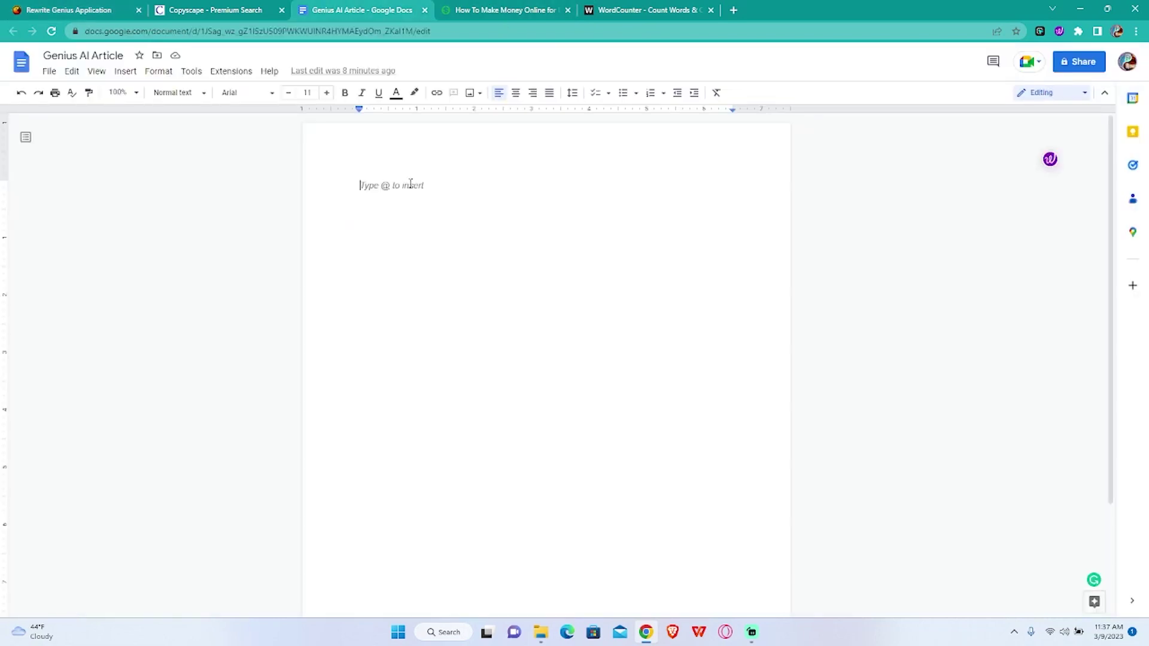
text(wa)
key(BackSpace)
text(1)
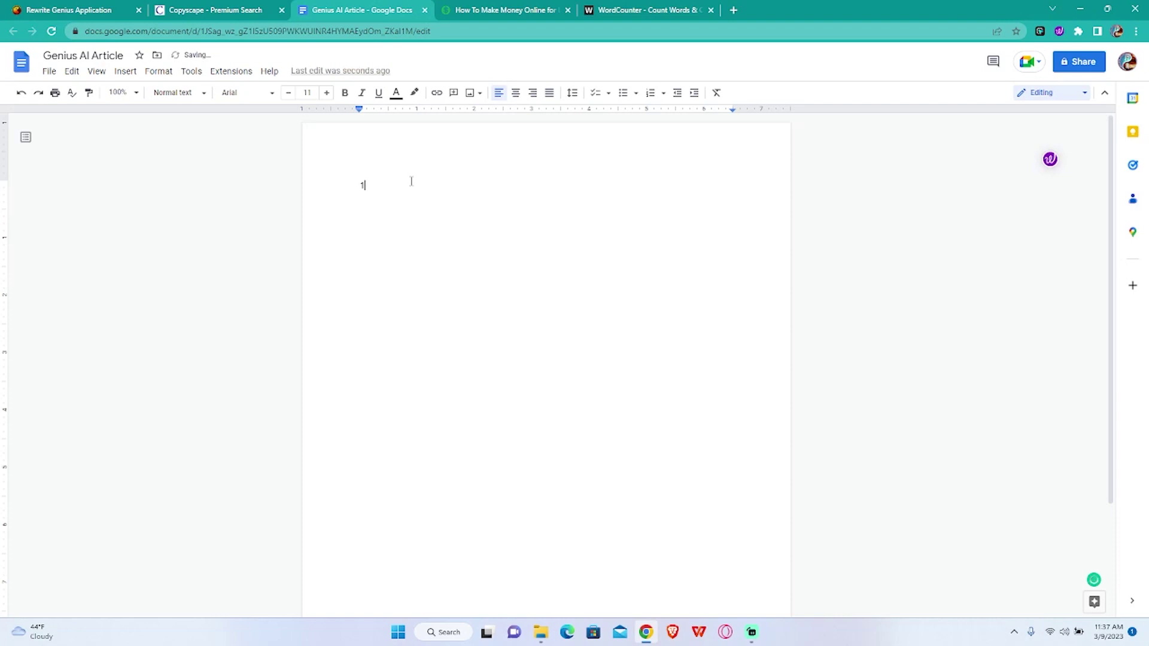
text(1 Ways to Make Money Online as a Newbie)
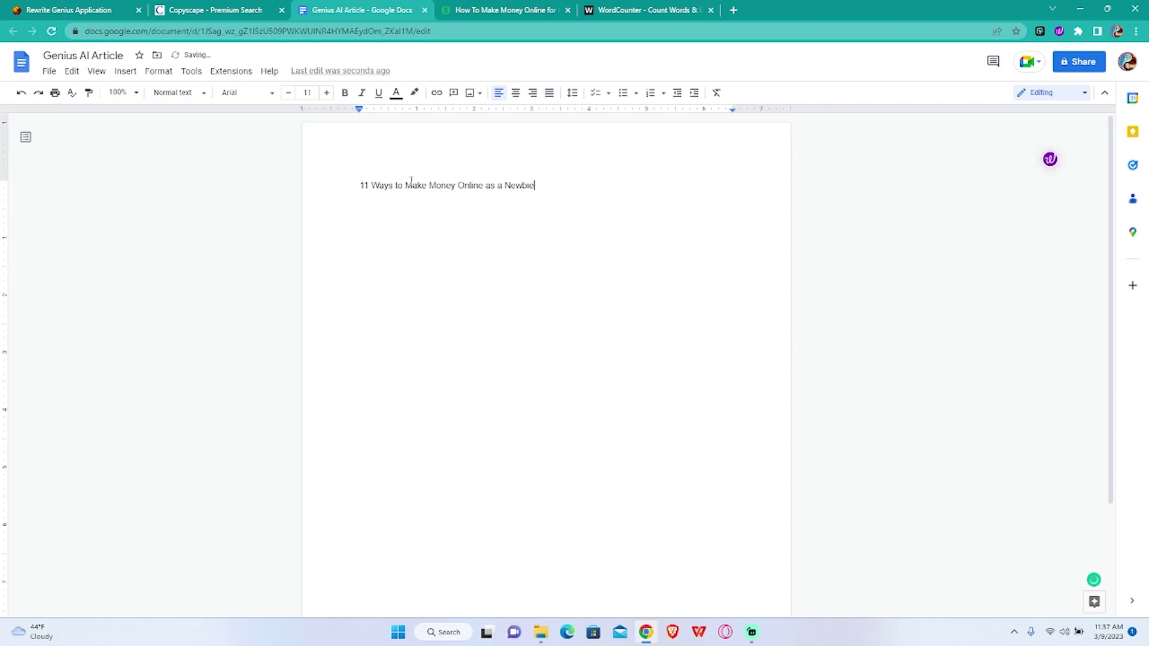
drag(563, 175, 231, 184)
key(ctrl+e)
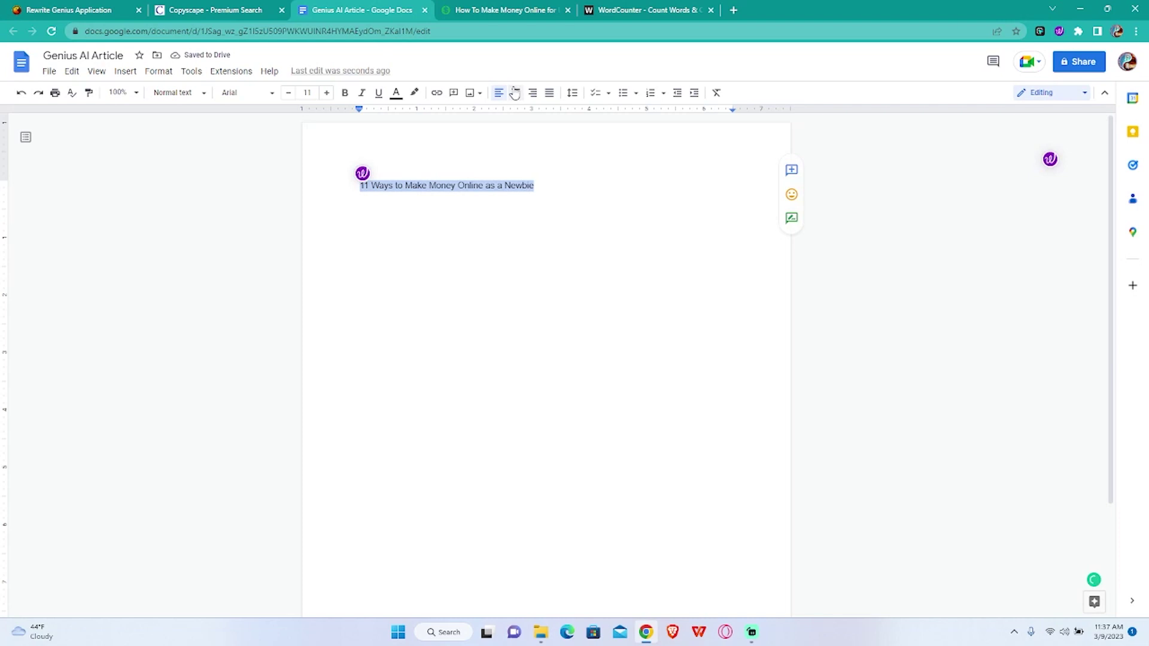
- Style the title as Heading 1 and start a normal-text line below it
click(205, 93)
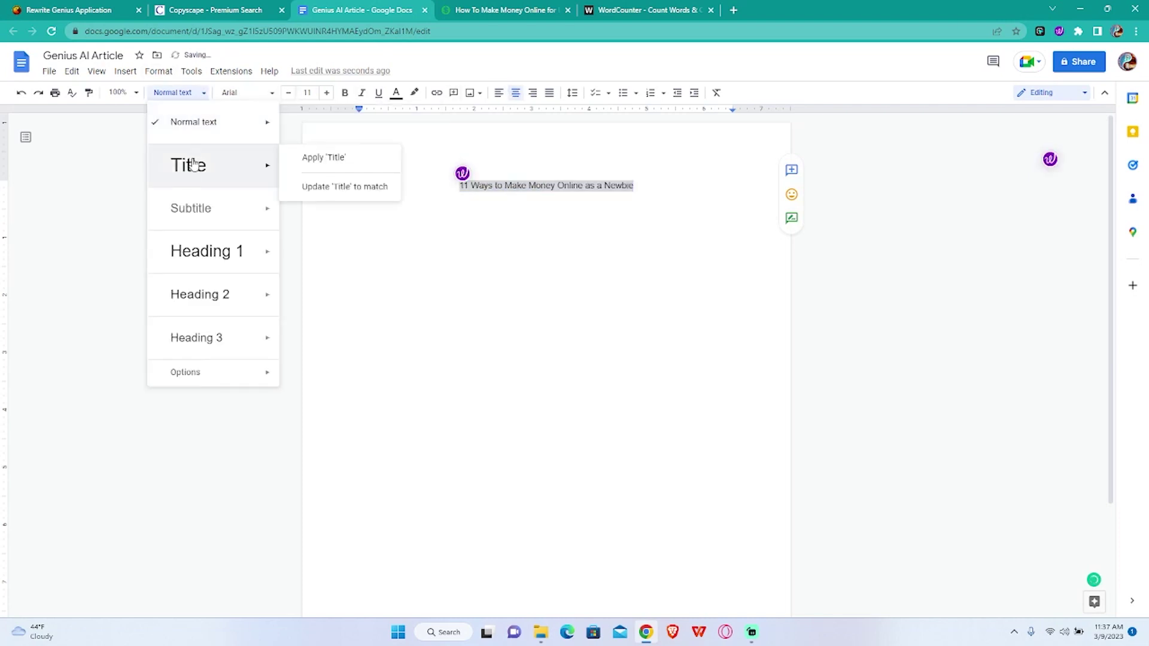
mouse_move(211, 240)
click(204, 165)
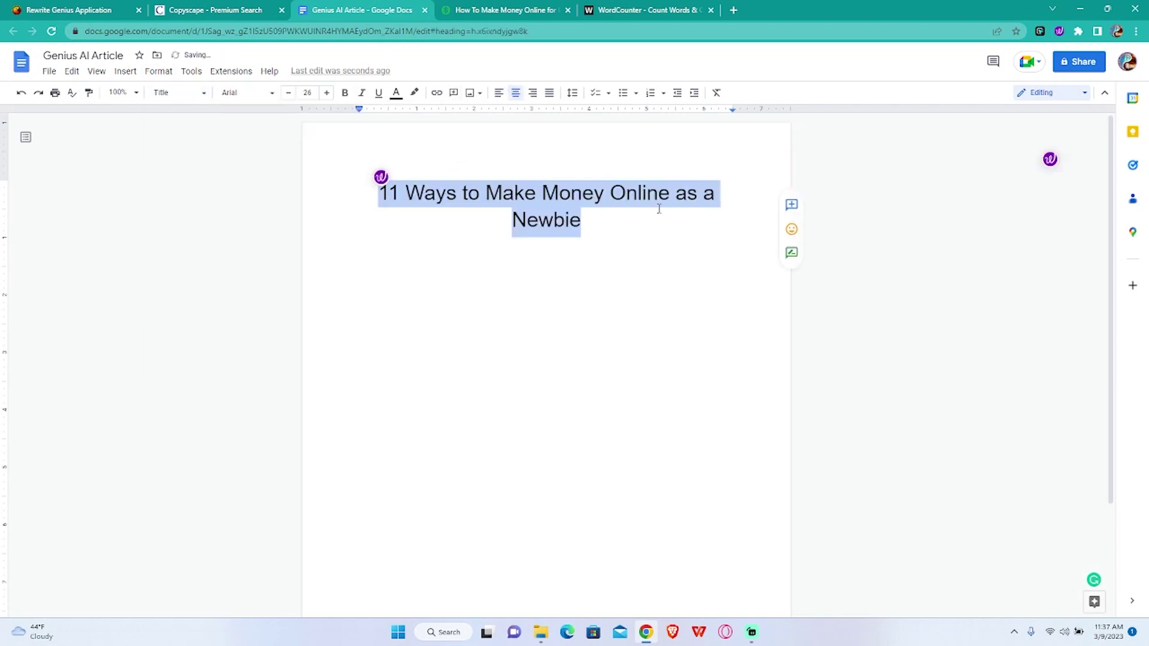
drag(605, 218, 167, 139)
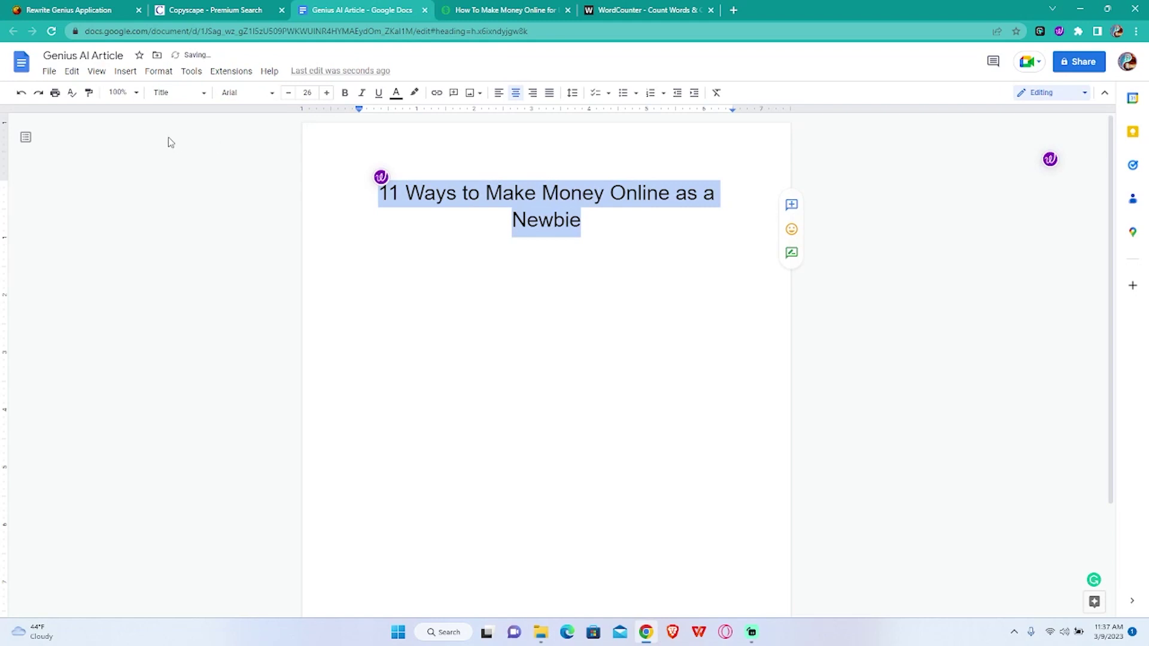
click(167, 93)
click(210, 239)
click(718, 195)
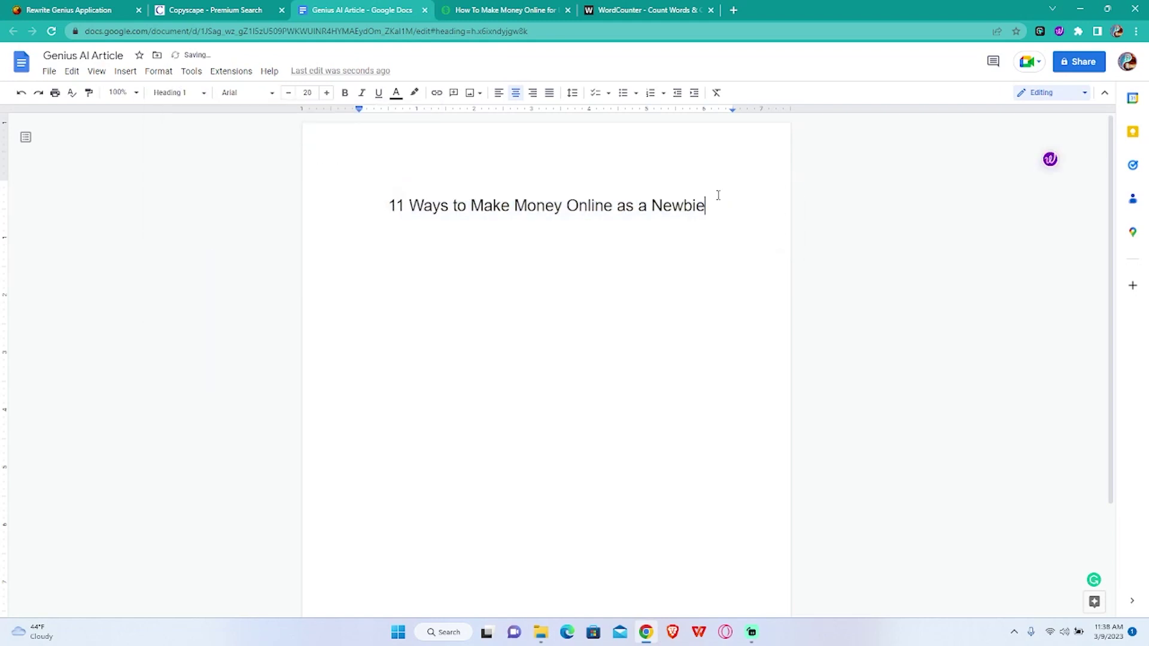
key(Return)
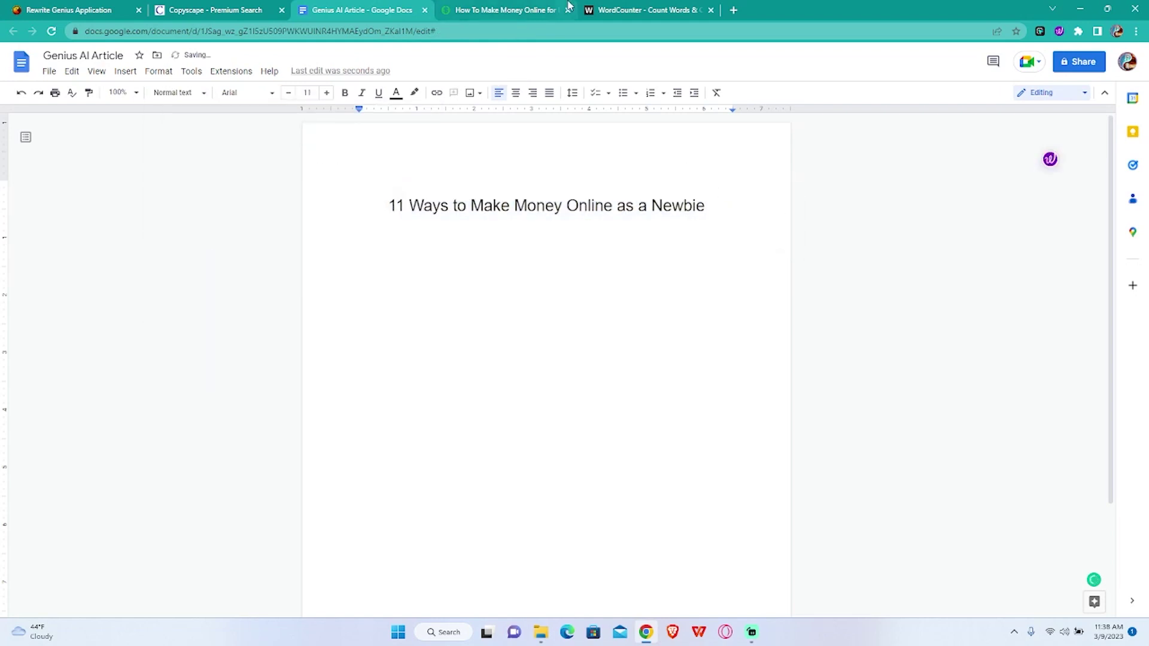
- Paste the article's two opening paragraphs into Rewrite Genius and run Genius Rewrite
click(506, 10)
scroll(324, 419, down, 5)
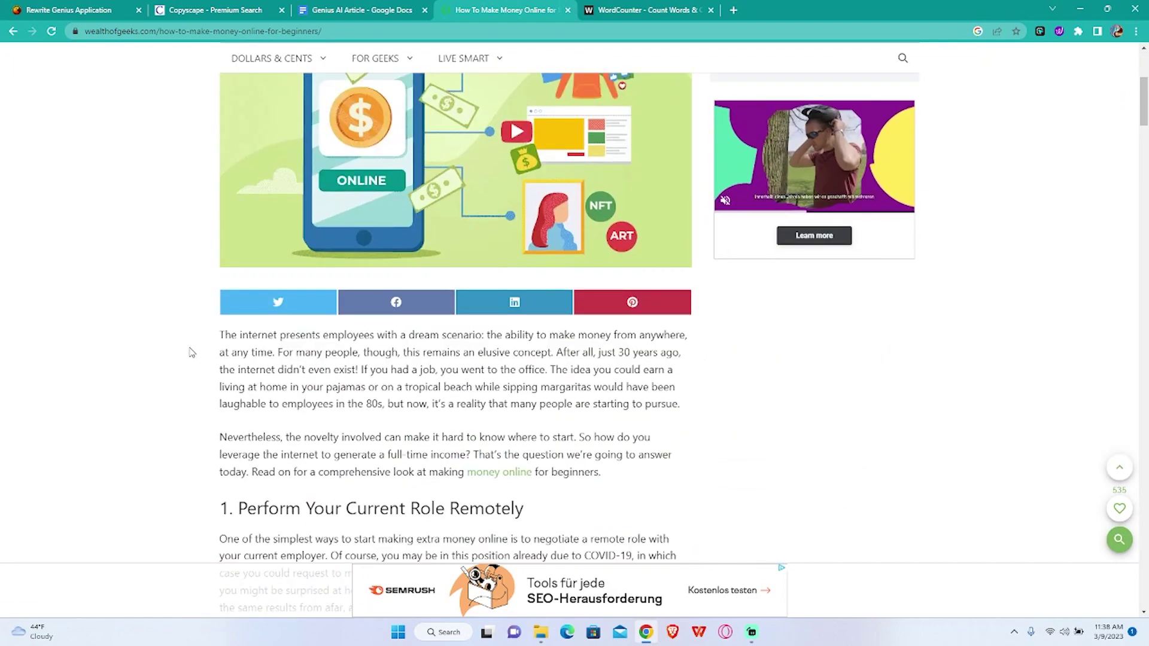
drag(217, 335, 621, 479)
key(ctrl+c)
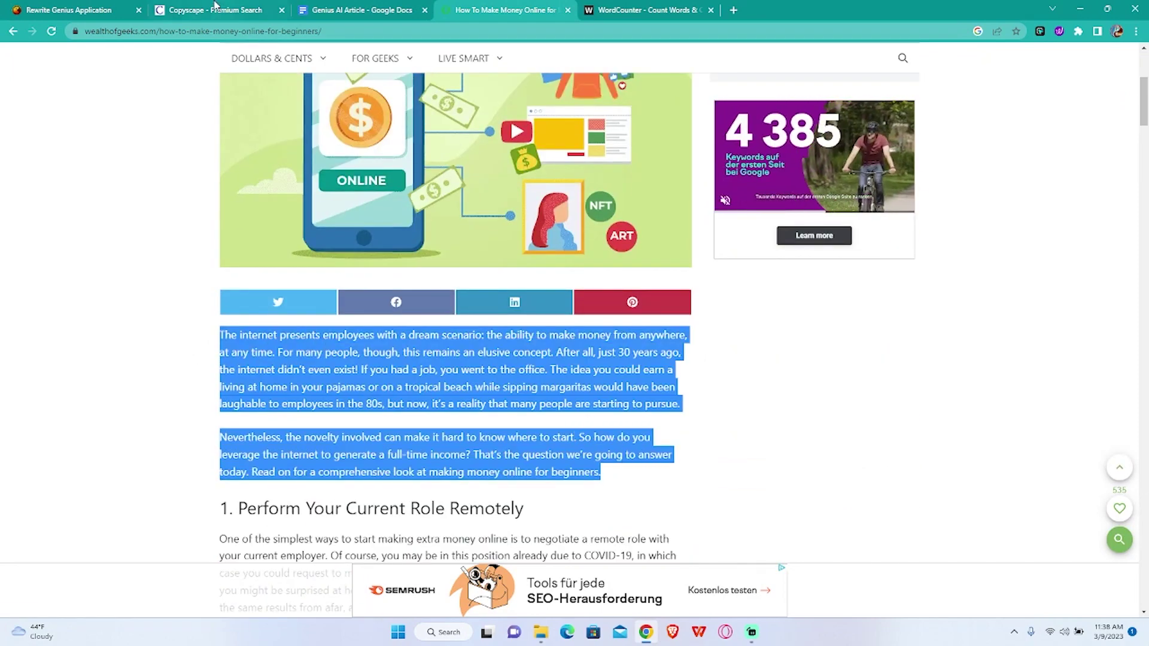
key(ctrl+1)
click(475, 313)
key(ctrl+v)
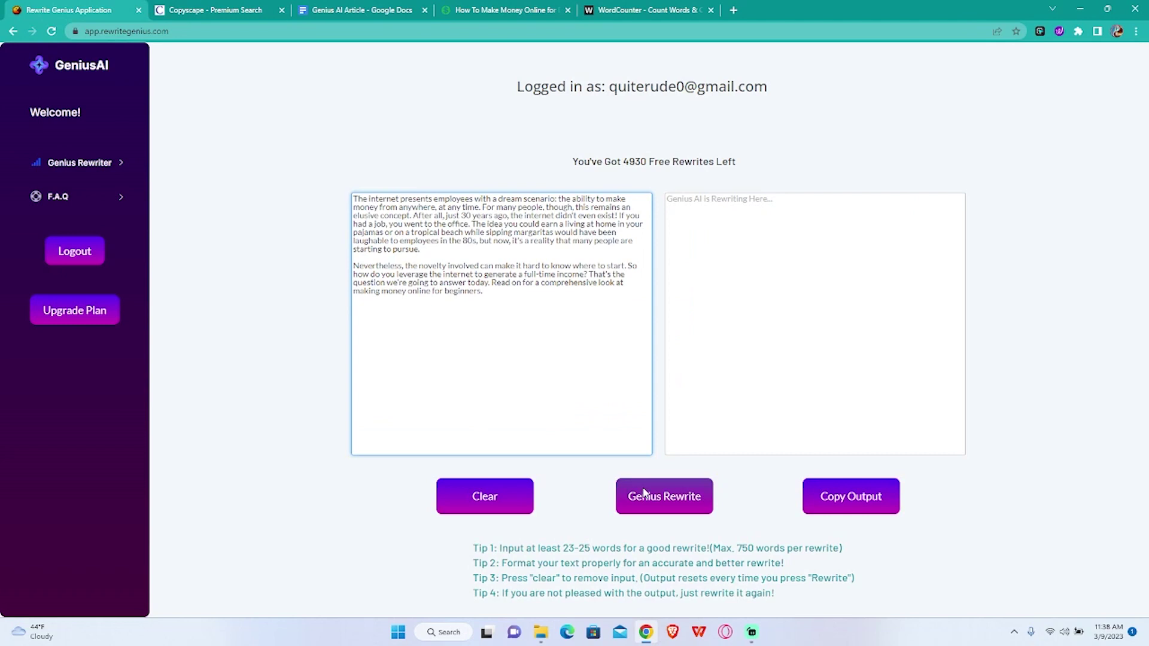
click(641, 495)
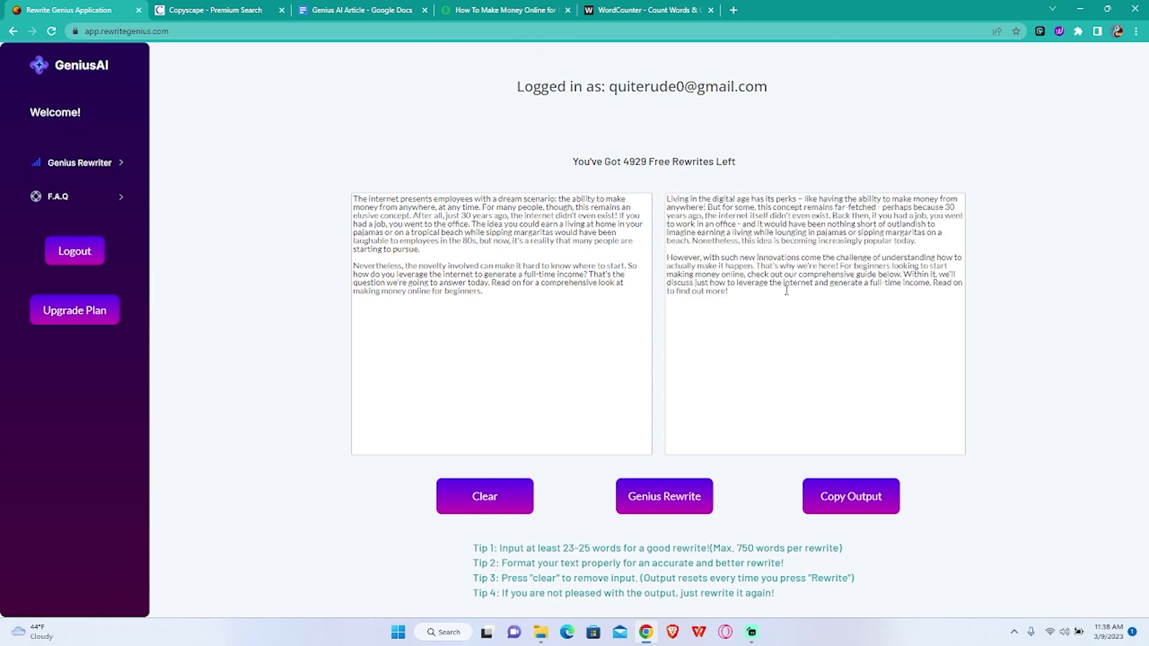
- Run a Copyscape Premium Search on the 138-word rewritten intro, finding no matches
click(855, 500)
click(216, 9)
click(600, 267)
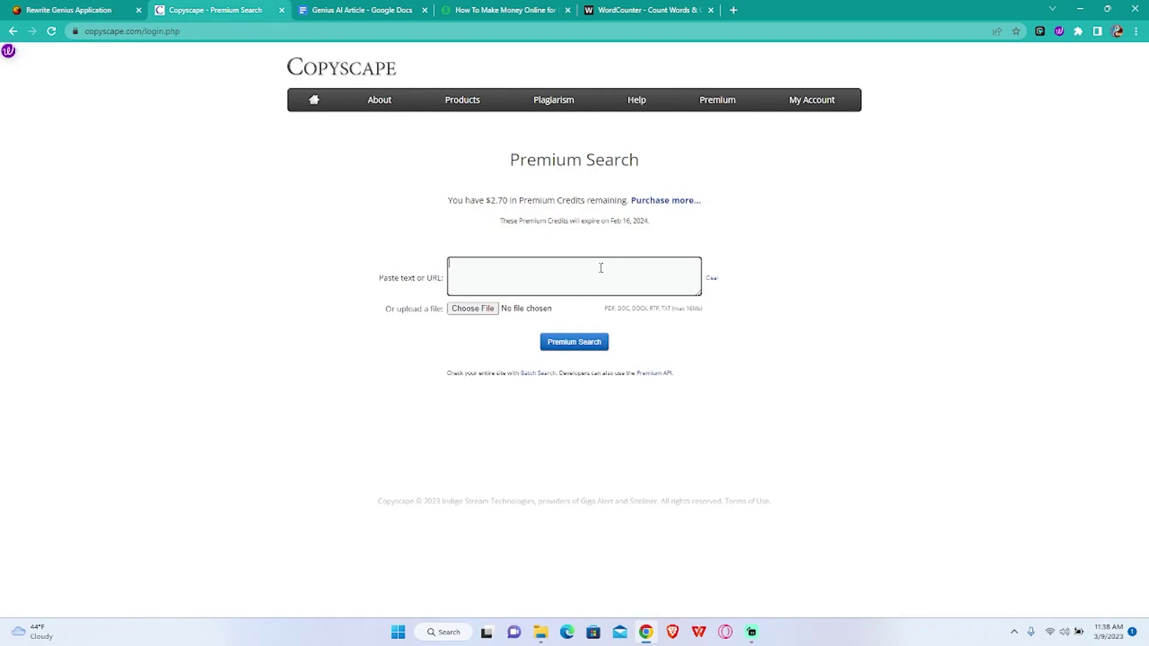
key(ctrl+v)
click(585, 350)
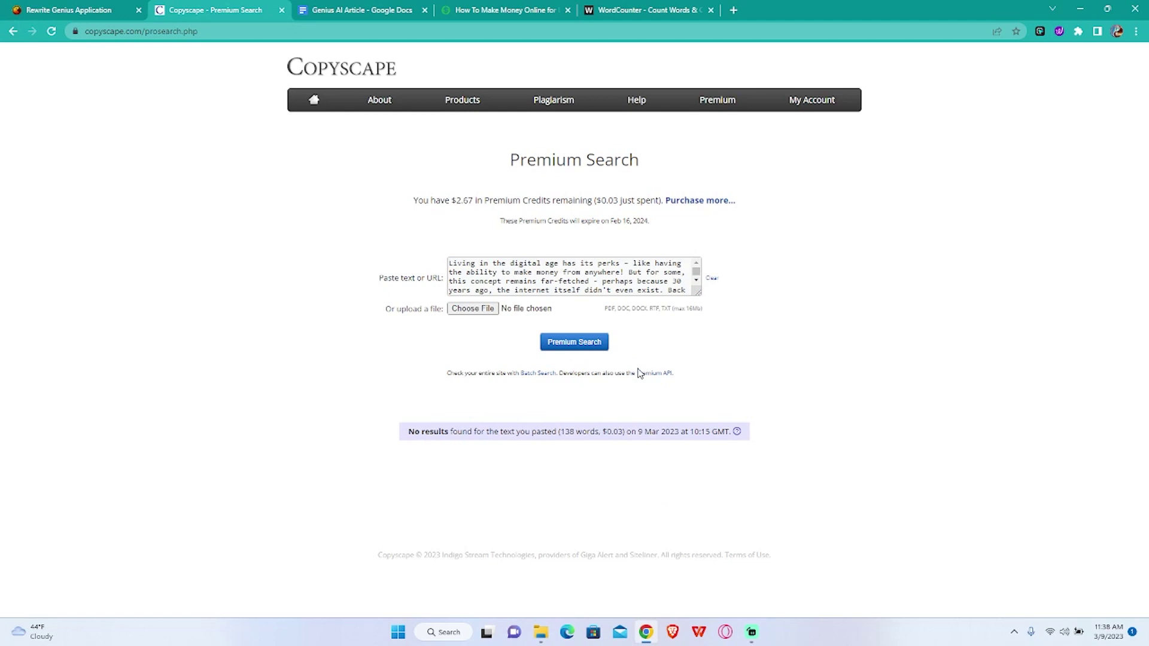
click(358, 10)
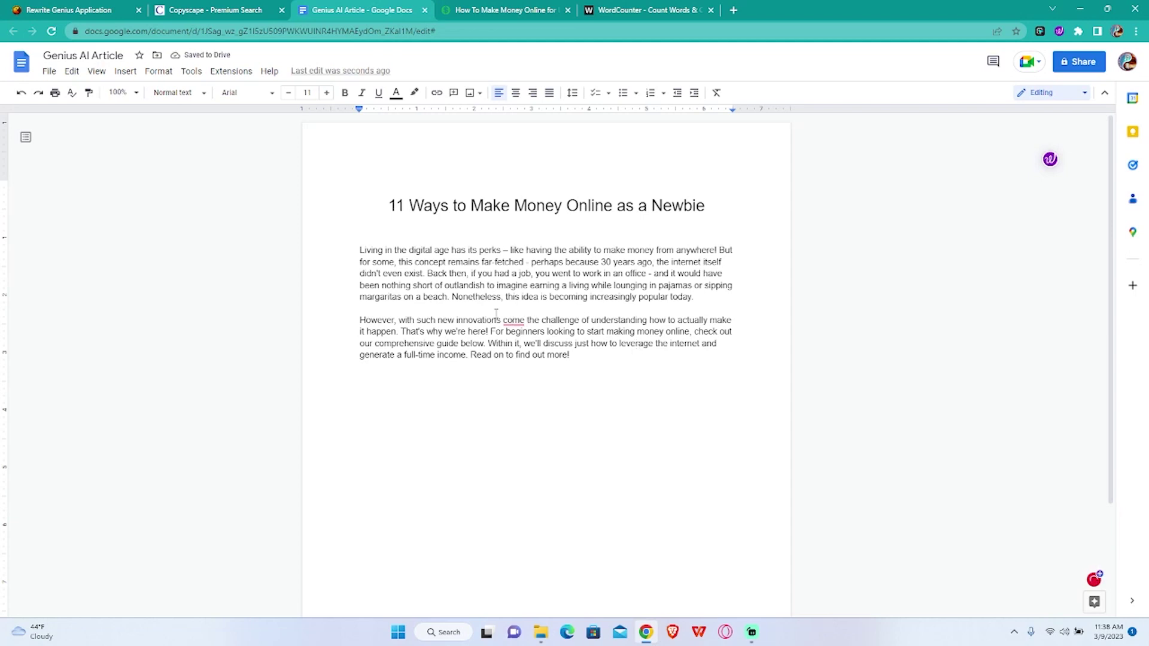
- Accept the 'come to' correction in the second intro paragraph and add a line after it
click(514, 323)
click(529, 351)
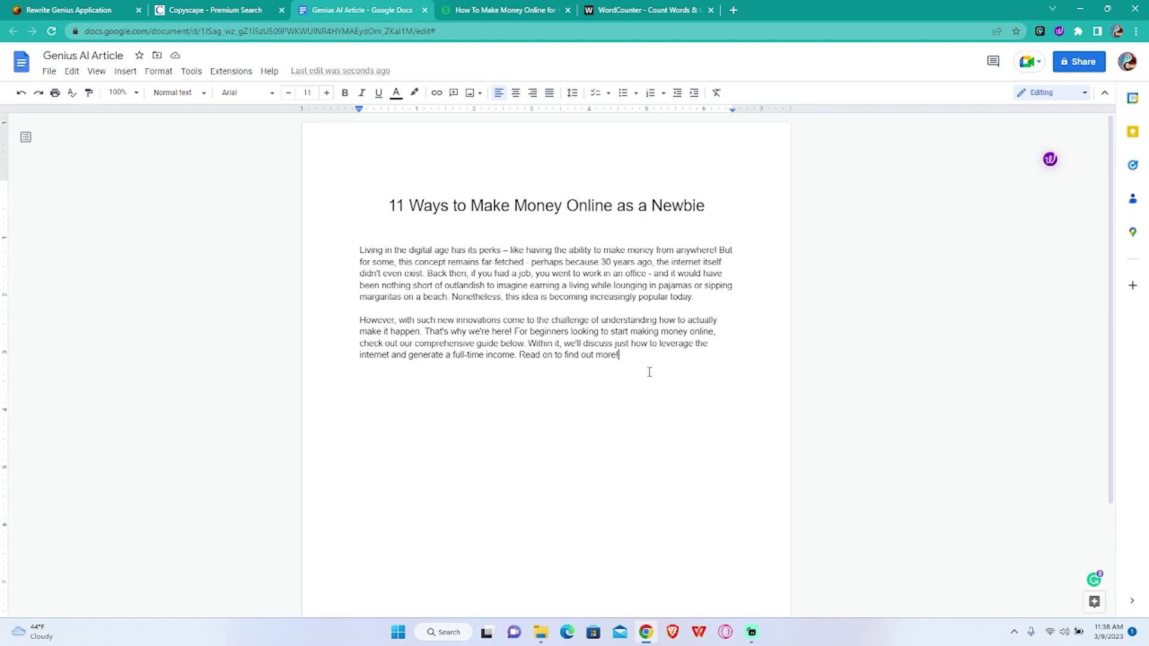
key(Return)
- Replace the rewriter input with the 'Perform Your Current Role Remotely' heading
key(ctrl+1)
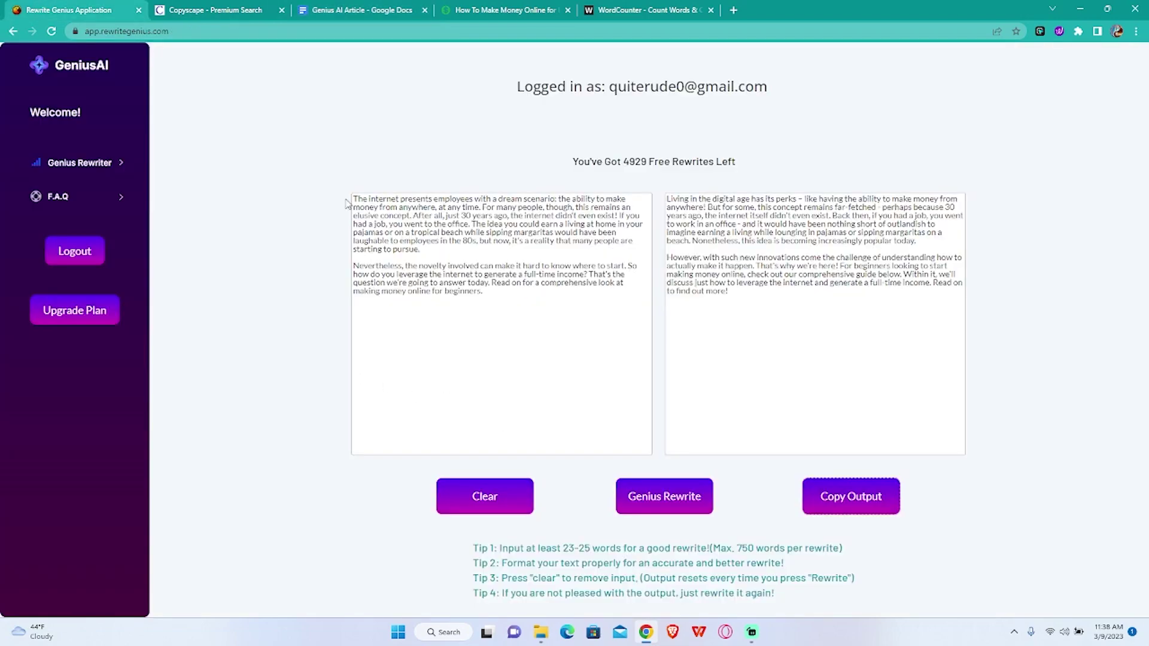
key(ctrl+Tab)
key(ctrl+Tab)
key(ctrl+Tab)
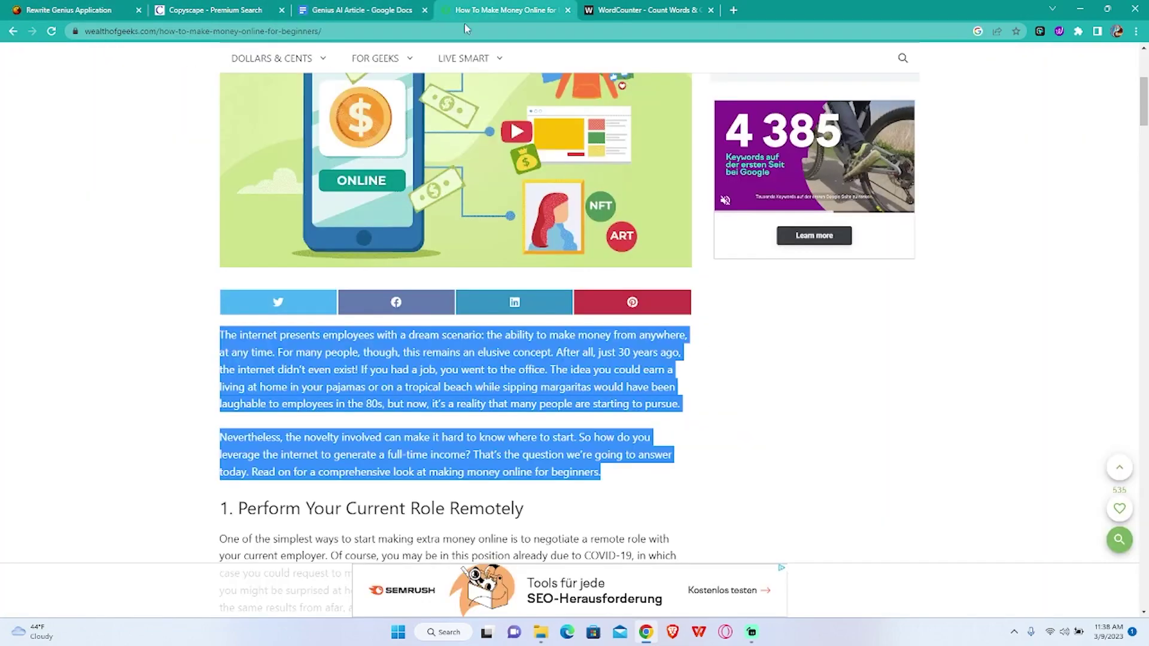
scroll(348, 253, down, 5)
mouse_move(213, 197)
mouse_down()
mouse_move(654, 326)
mouse_move(206, 197)
mouse_up()
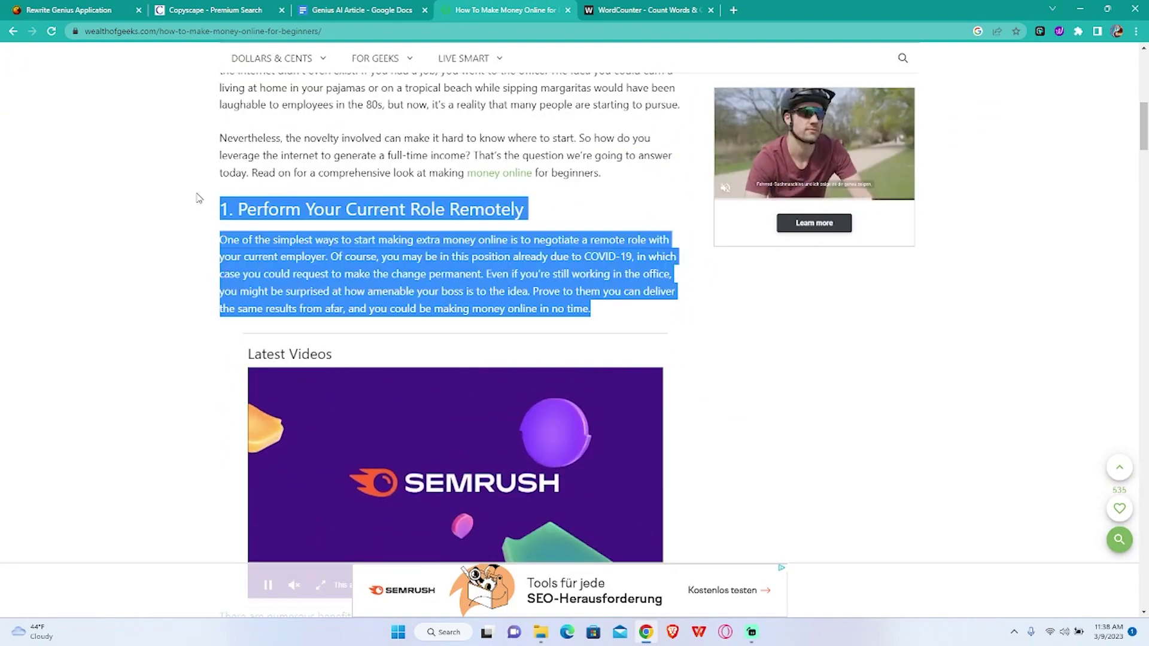
scroll(203, 179, down, 8)
key(ctrl+1)
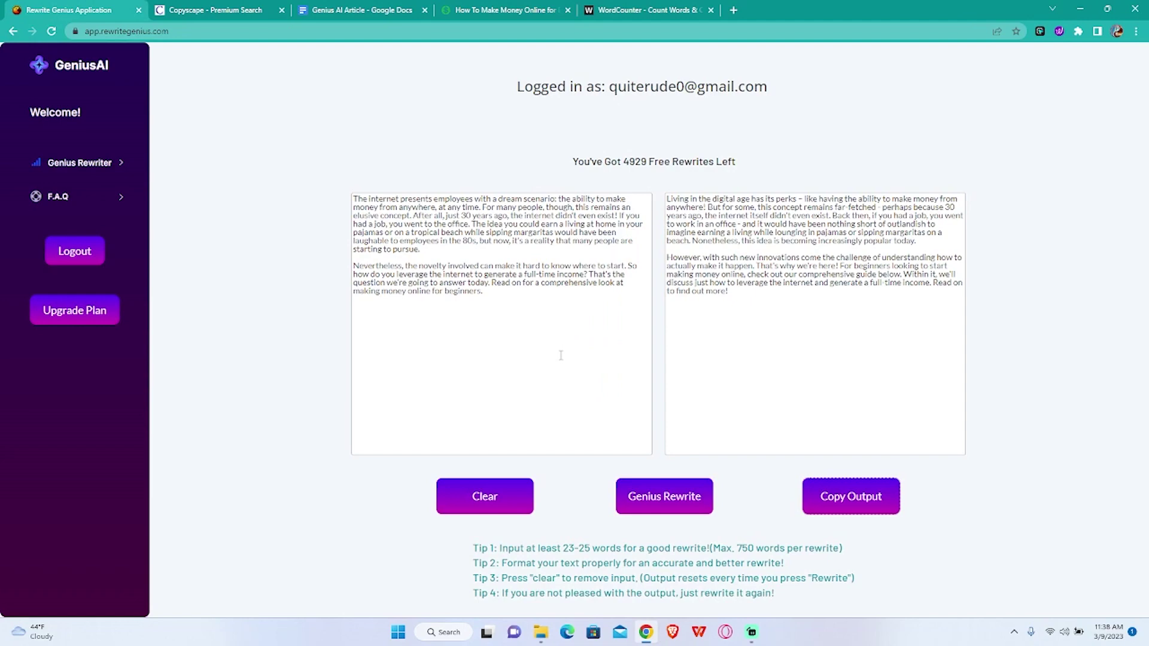
key(ctrl+a)
key(ctrl+v)
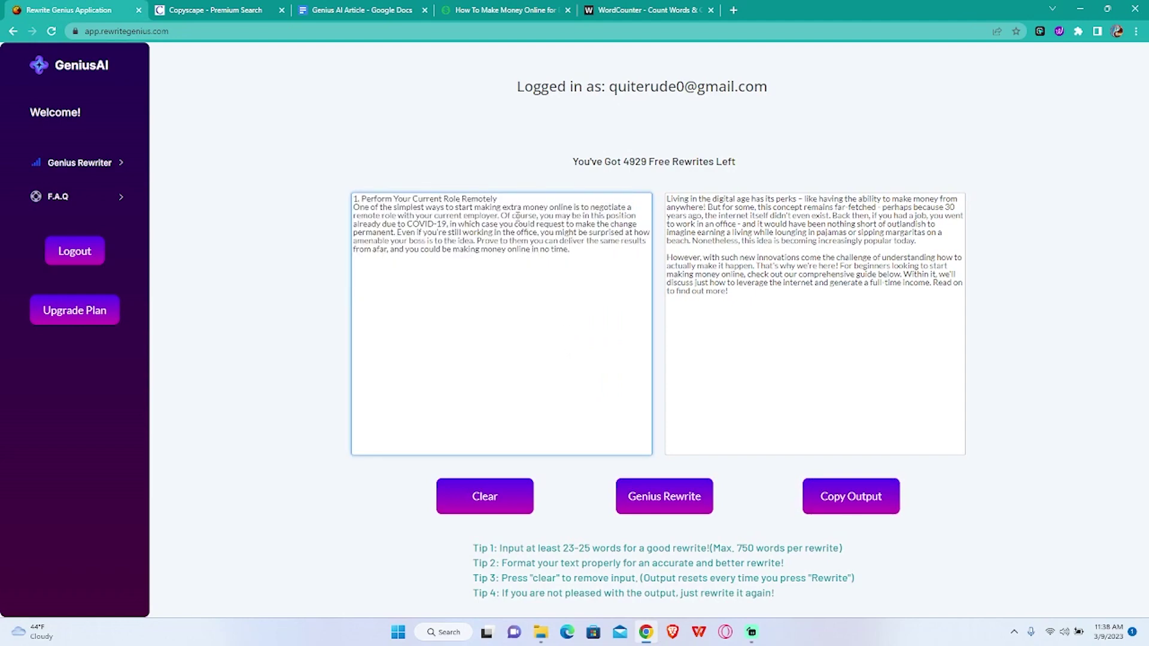
key(Return)
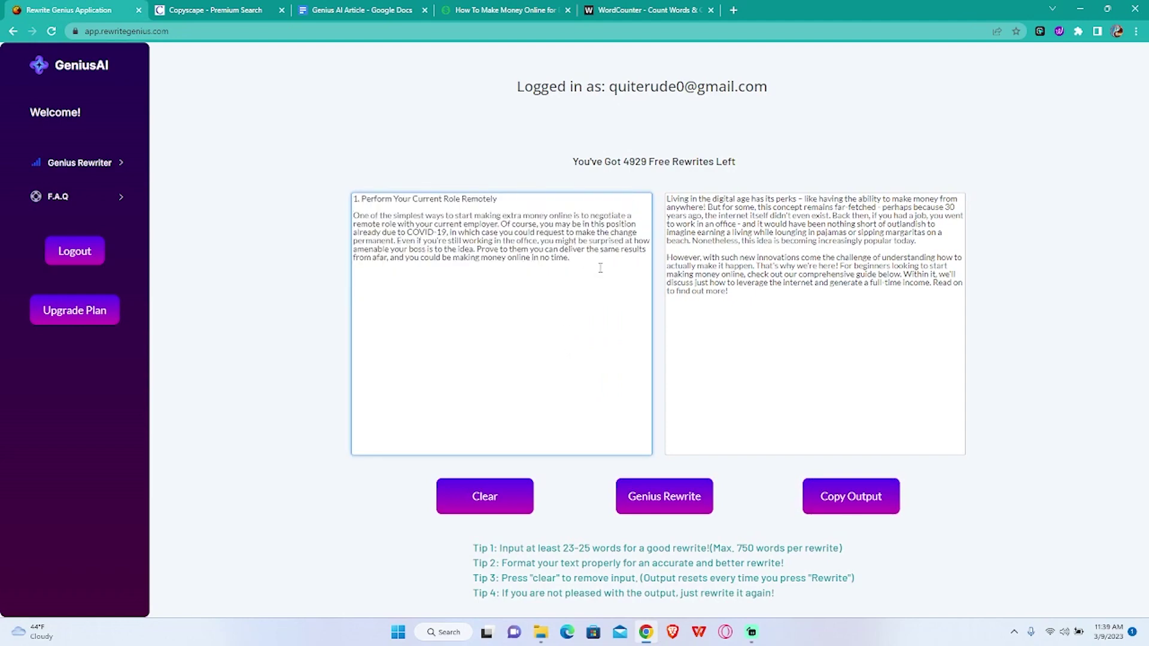
- Append the section's 'There are numerous benefits' paragraph to the rewriter input
click(349, 14)
click(215, 11)
click(502, 10)
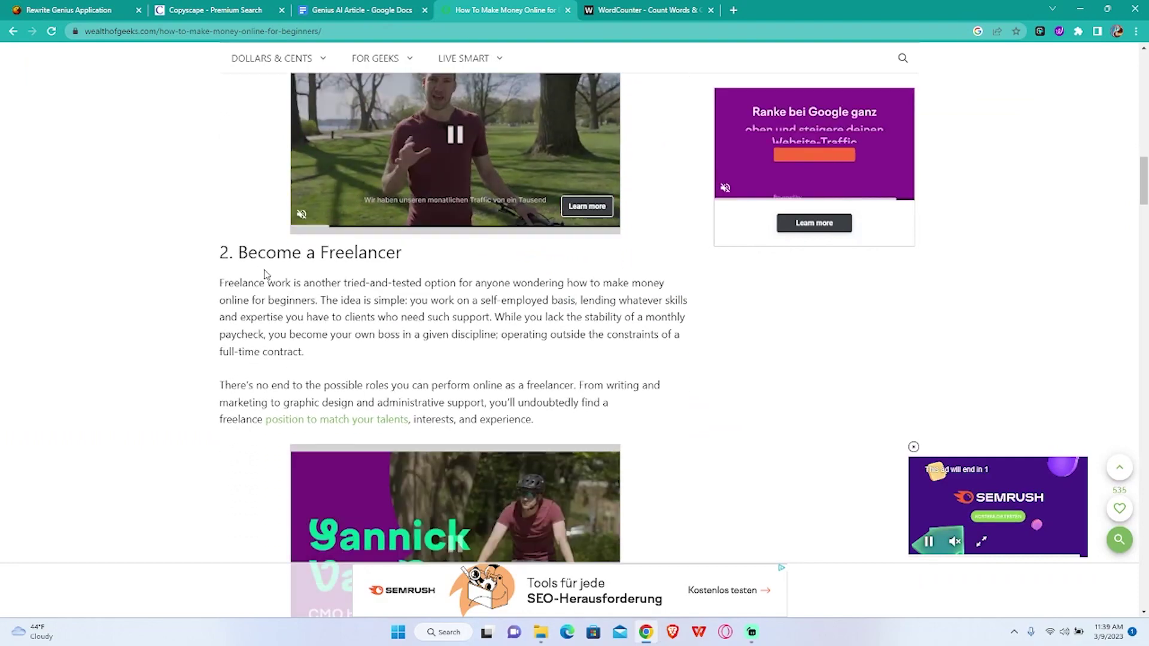
scroll(265, 274, up, 4)
drag(219, 198, 686, 254)
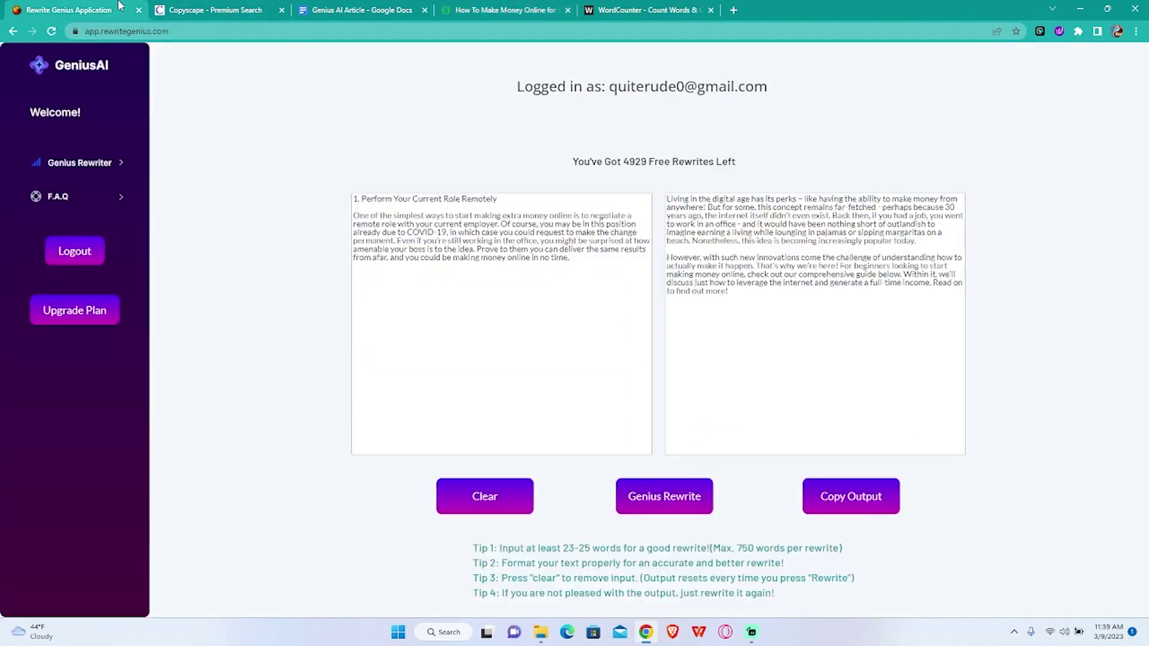
click(68, 10)
click(572, 303)
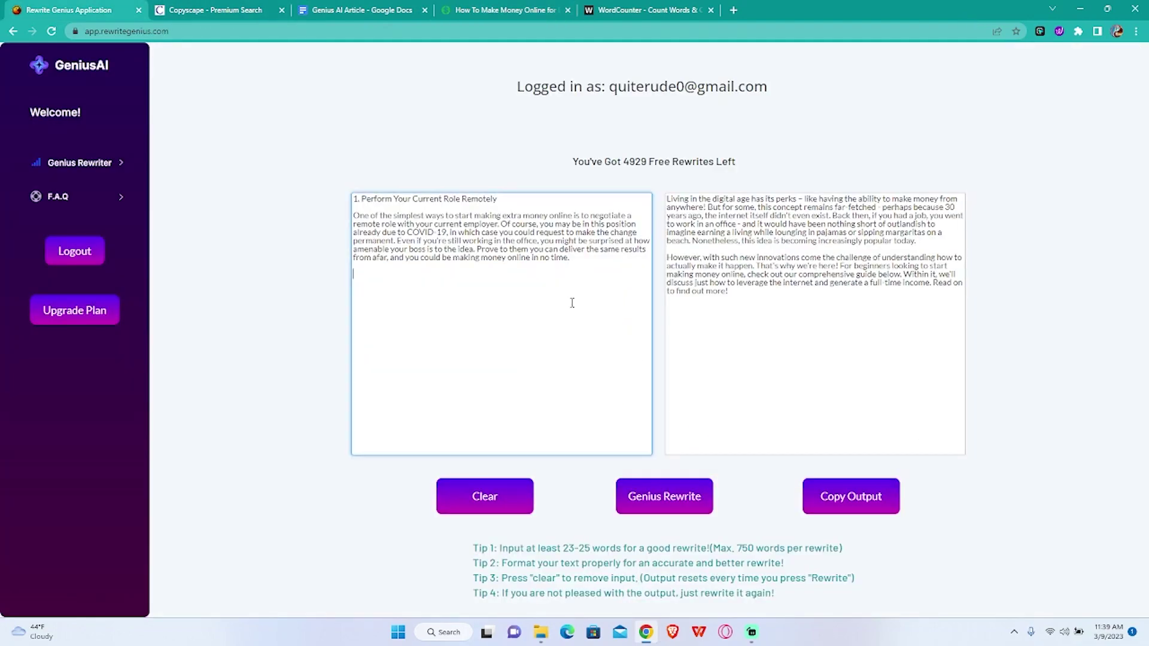
key(ctrl+v)
- Rewrite the first section and run a Copyscape Premium Search on the output
click(667, 503)
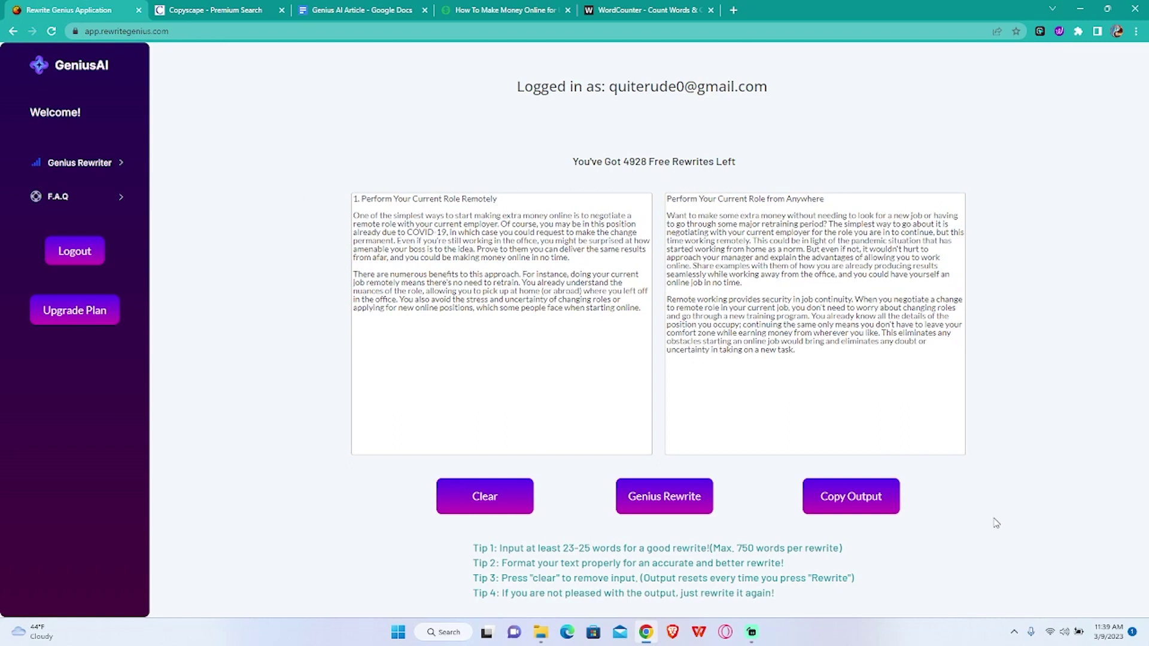
click(868, 496)
click(233, 9)
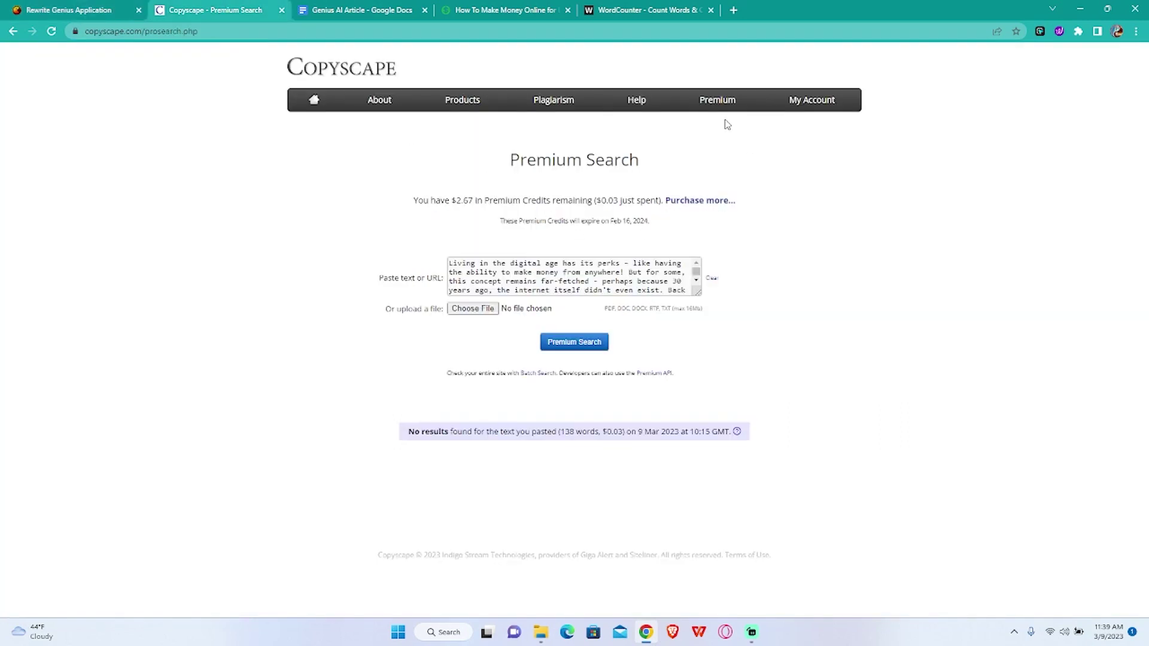
click(712, 277)
click(577, 277)
key(ctrl+v)
click(575, 342)
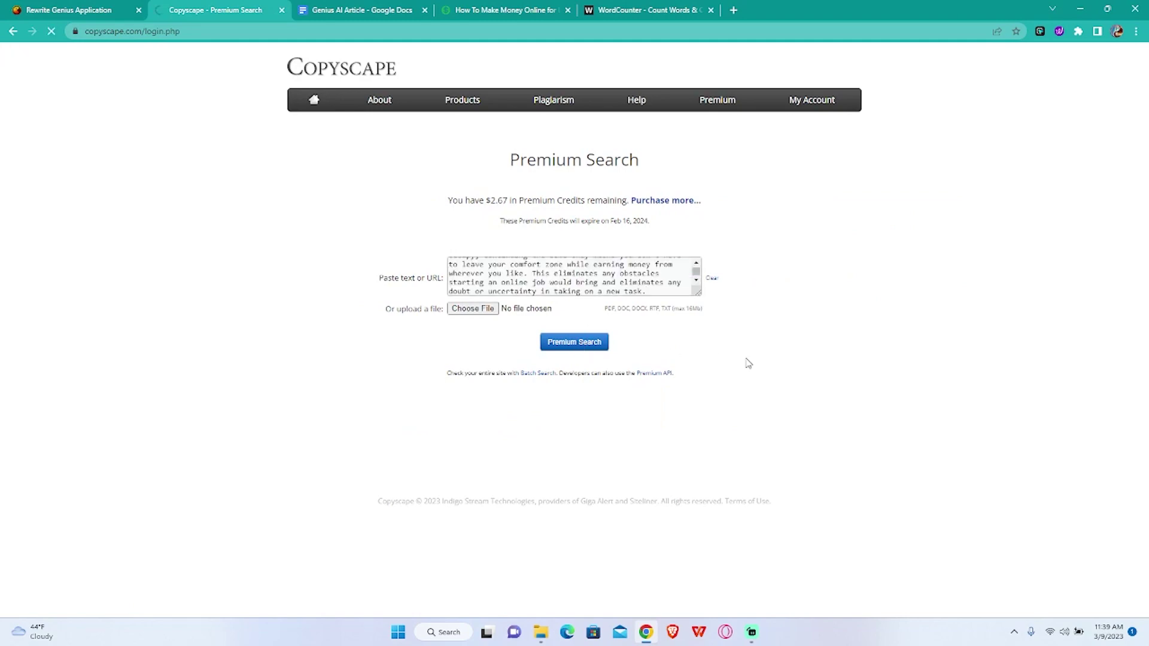
click(505, 10)
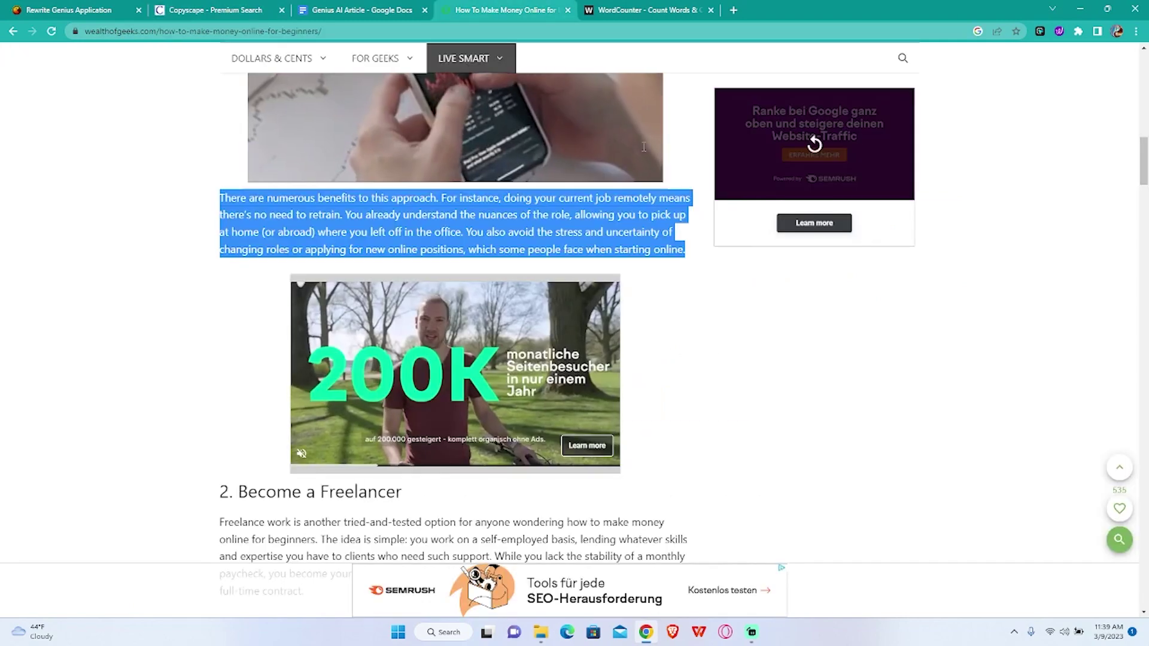
- Remove the blank line above 'Perform Your Current Role from Anywhere' and make it Heading 2
click(638, 8)
click(377, 9)
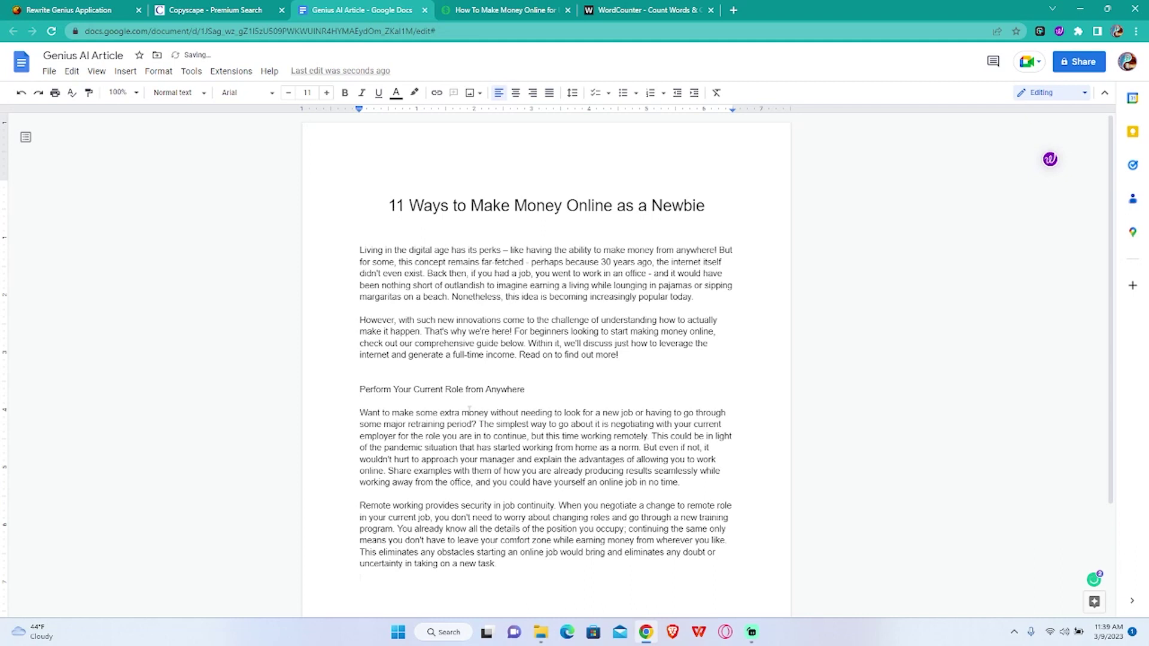
click(358, 389)
key(BackSpace)
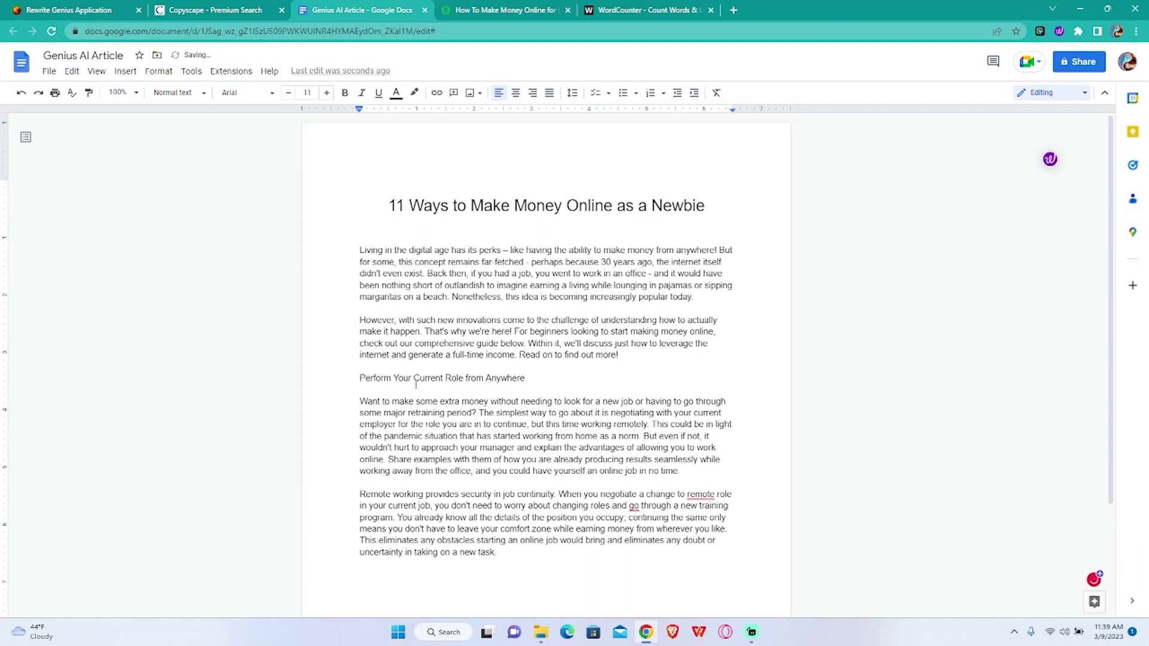
click(179, 92)
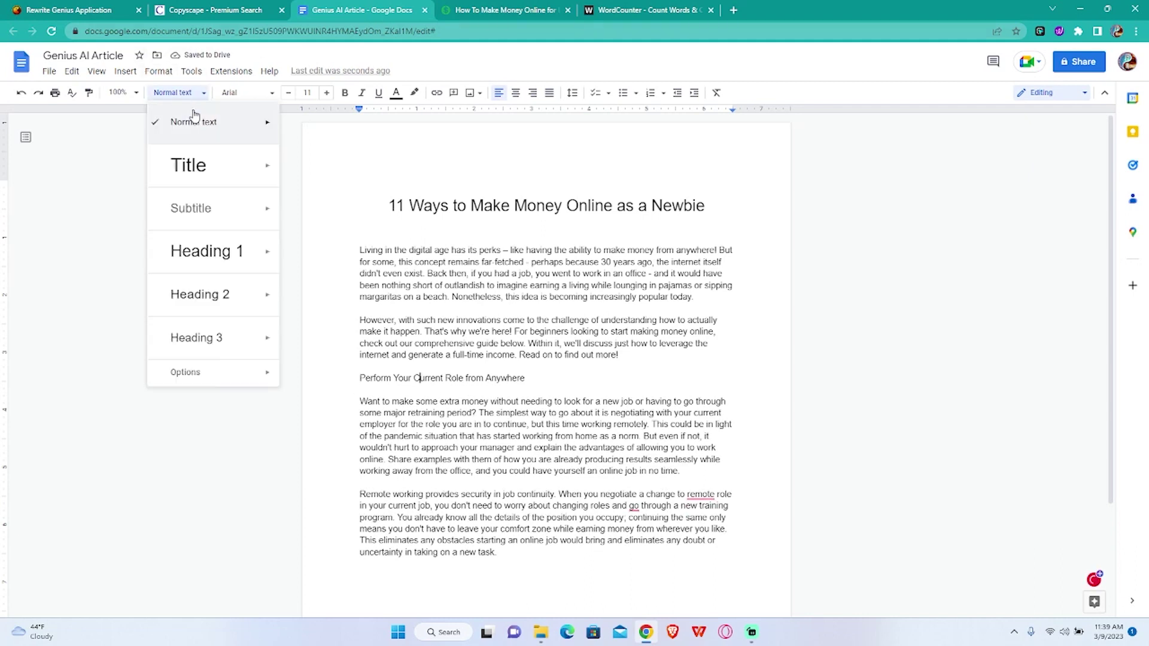
click(215, 304)
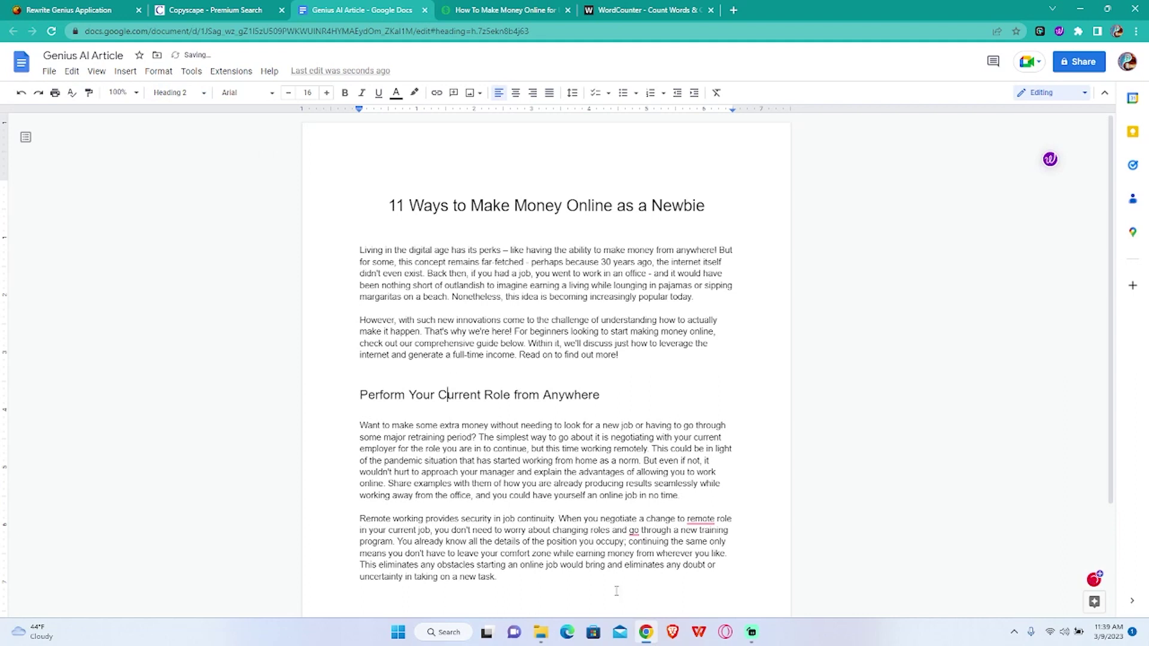
- Inspect the flagged phrase 'remote role' and open the Grammarly extension's options
click(717, 519)
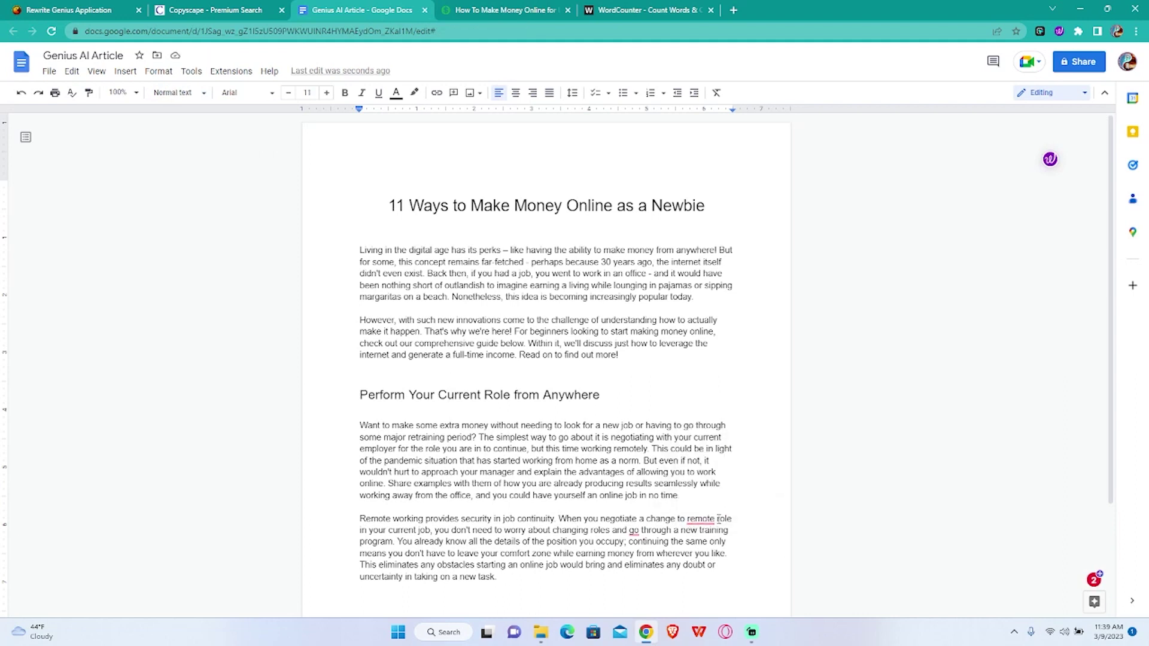
mouse_move(698, 518)
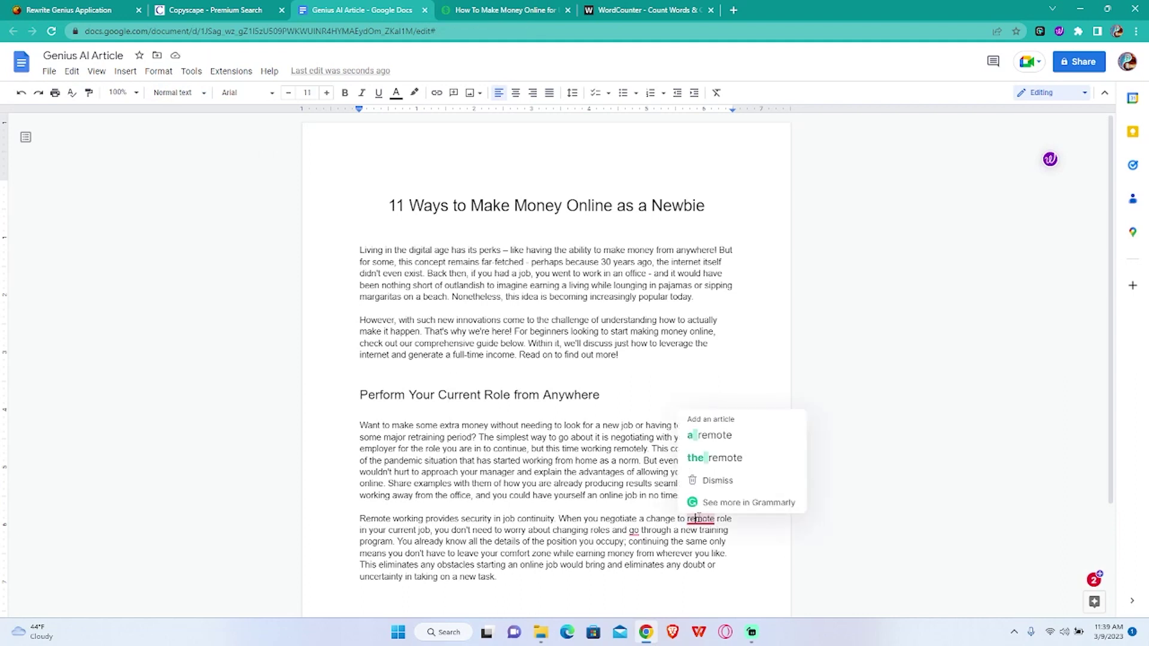
click(1079, 31)
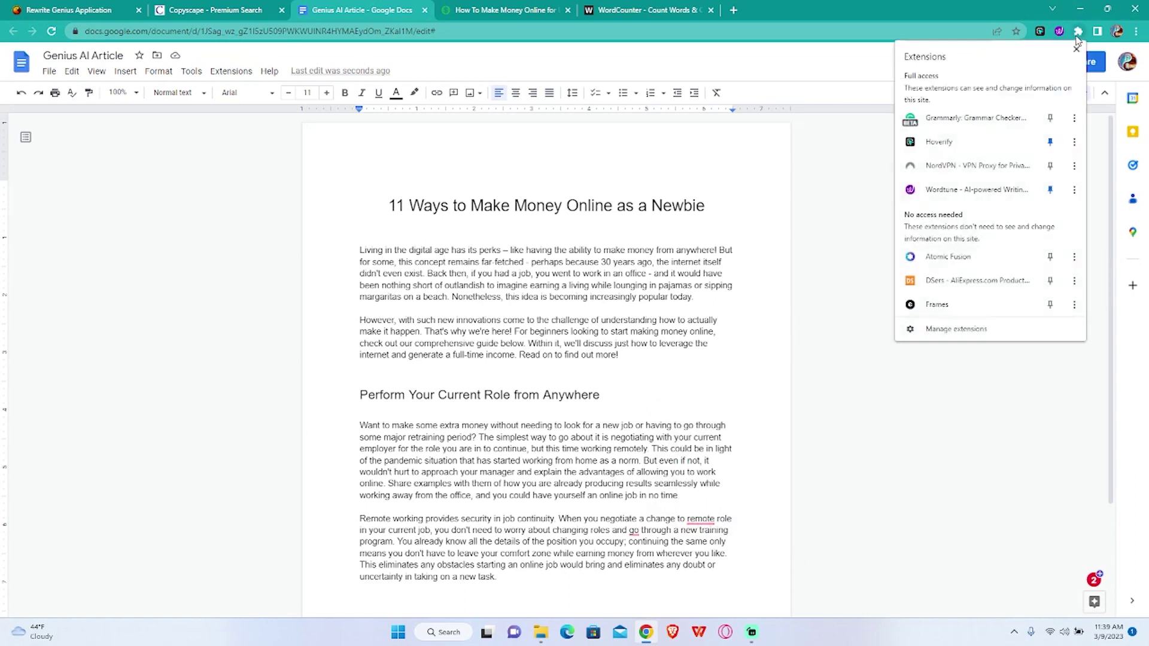
click(1074, 118)
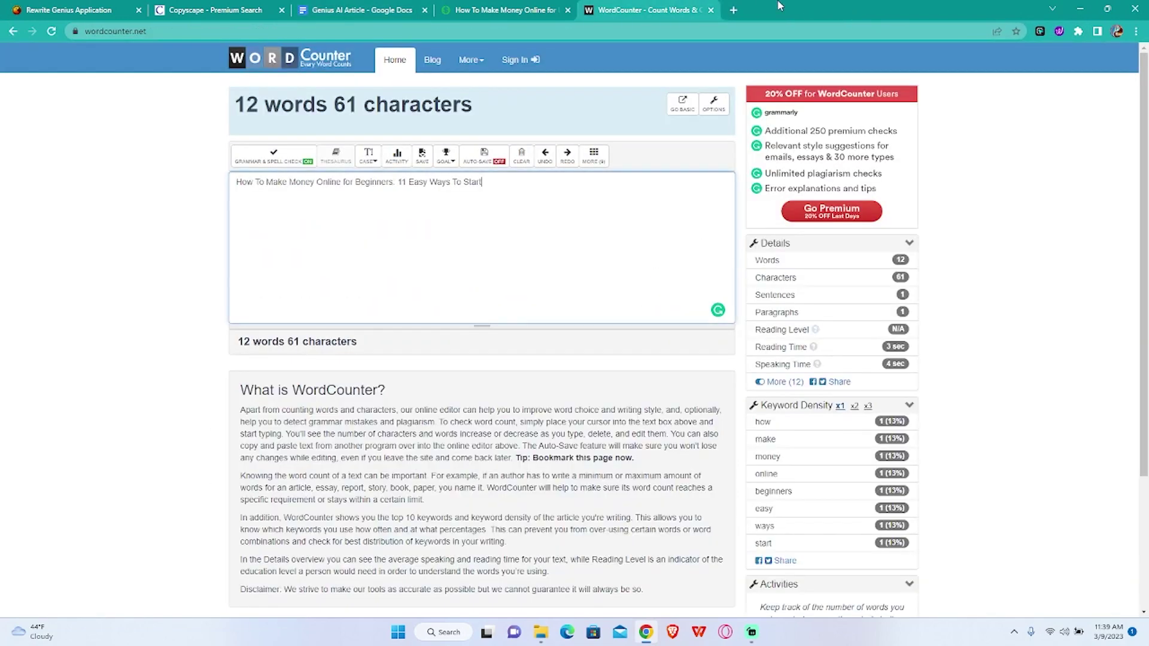
click(501, 9)
click(644, 10)
click(362, 10)
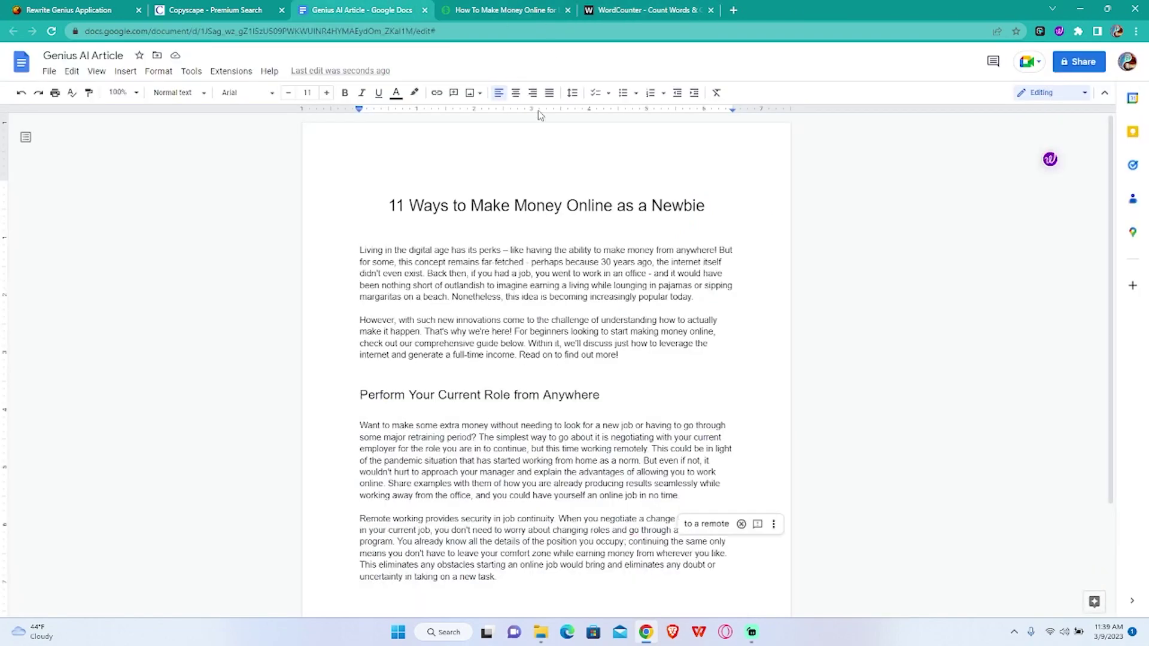
- Split the section into paragraphs at 'But even if not' and 'This eliminates', adding a line below
scroll(540, 327, down, 1)
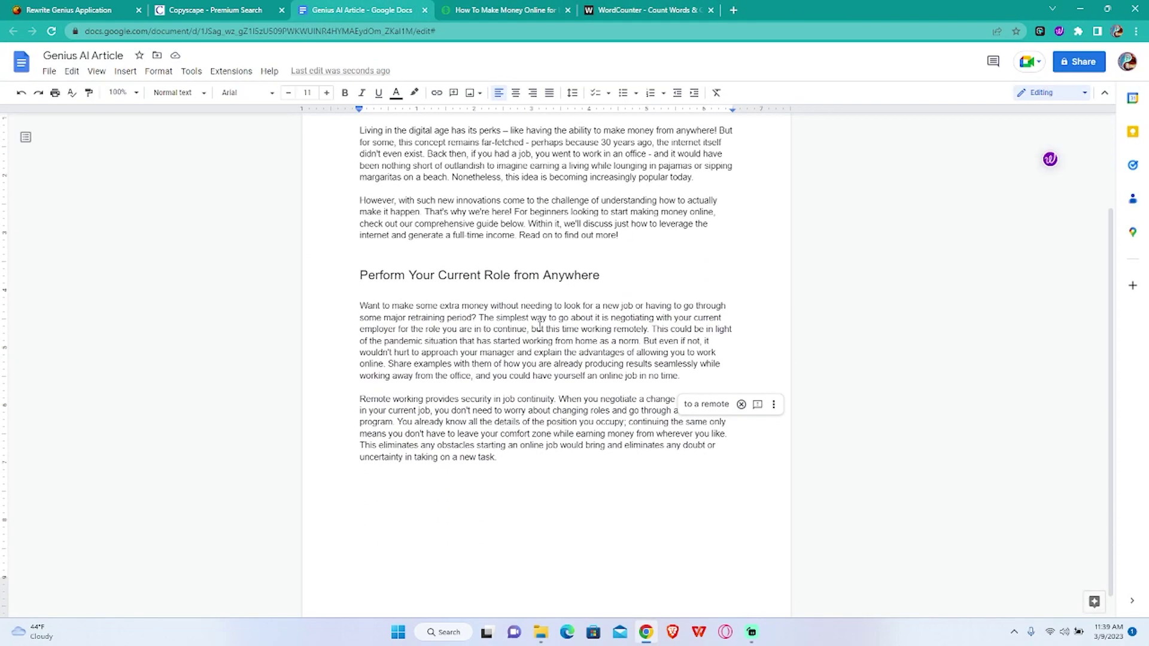
click(644, 342)
key(Return)
key(Return)
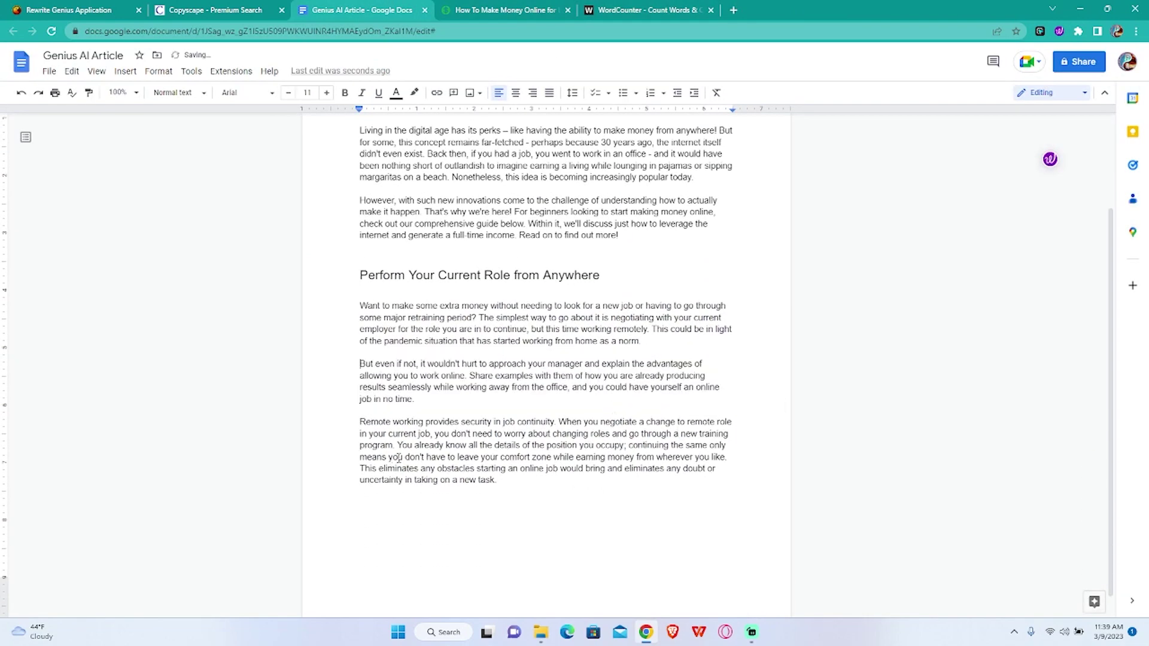
click(732, 457)
key(Return)
key(Return)
click(543, 494)
key(Return)
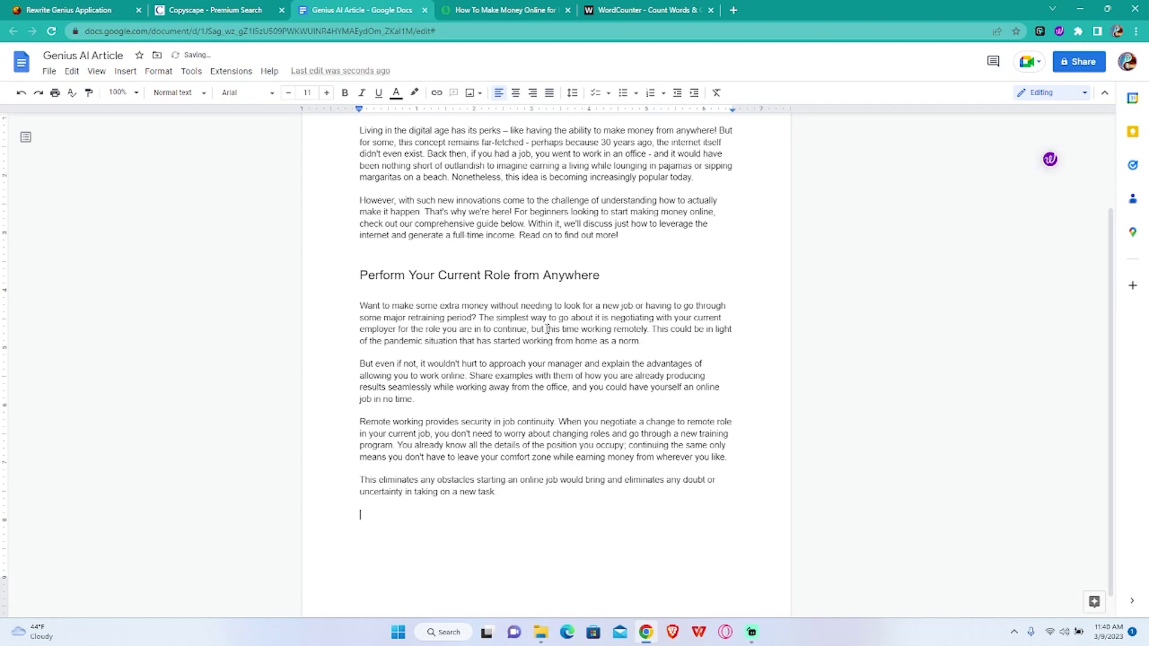
scroll(547, 328, up, 3)
- Replace the rewriter input with the Become a Freelancer section, with a blank line after its heading
click(503, 11)
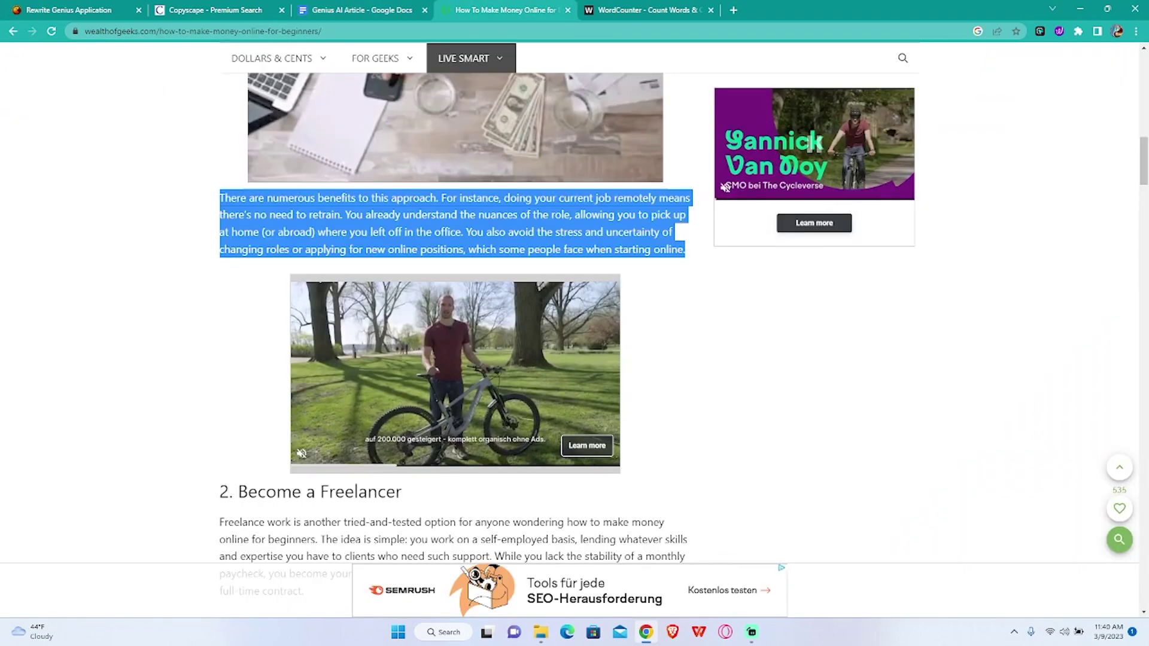
scroll(252, 395, down, 5)
drag(218, 187, 586, 374)
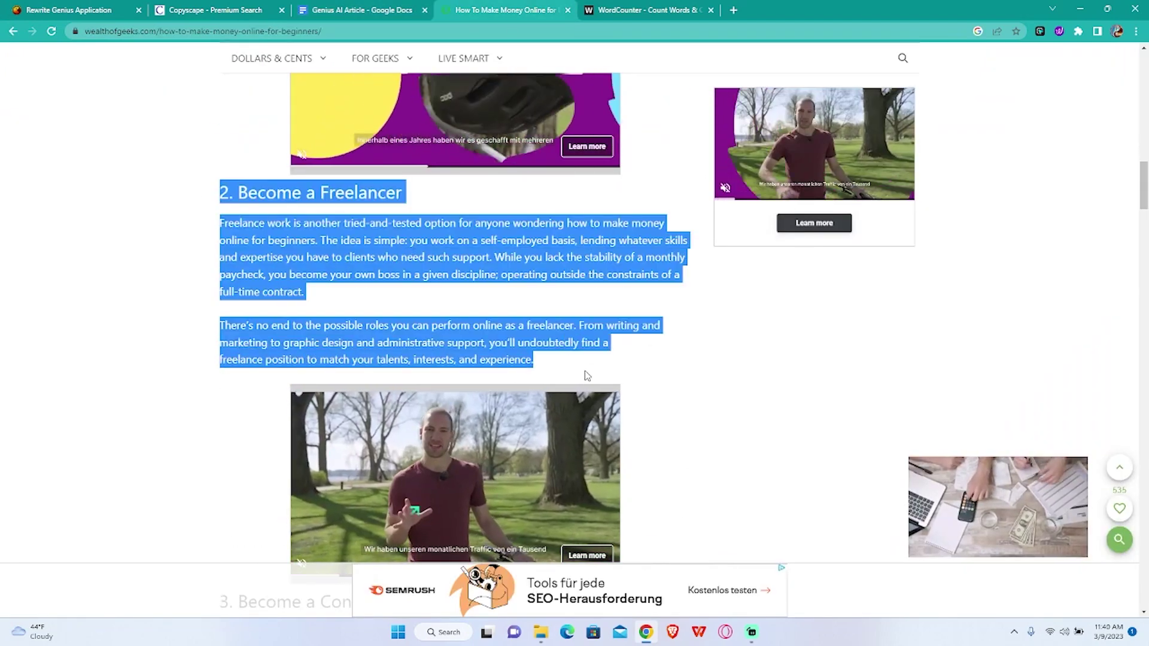
key(ctrl+c)
key(ctrl+2)
key(ctrl+1)
key(ctrl+a)
key(ctrl+v)
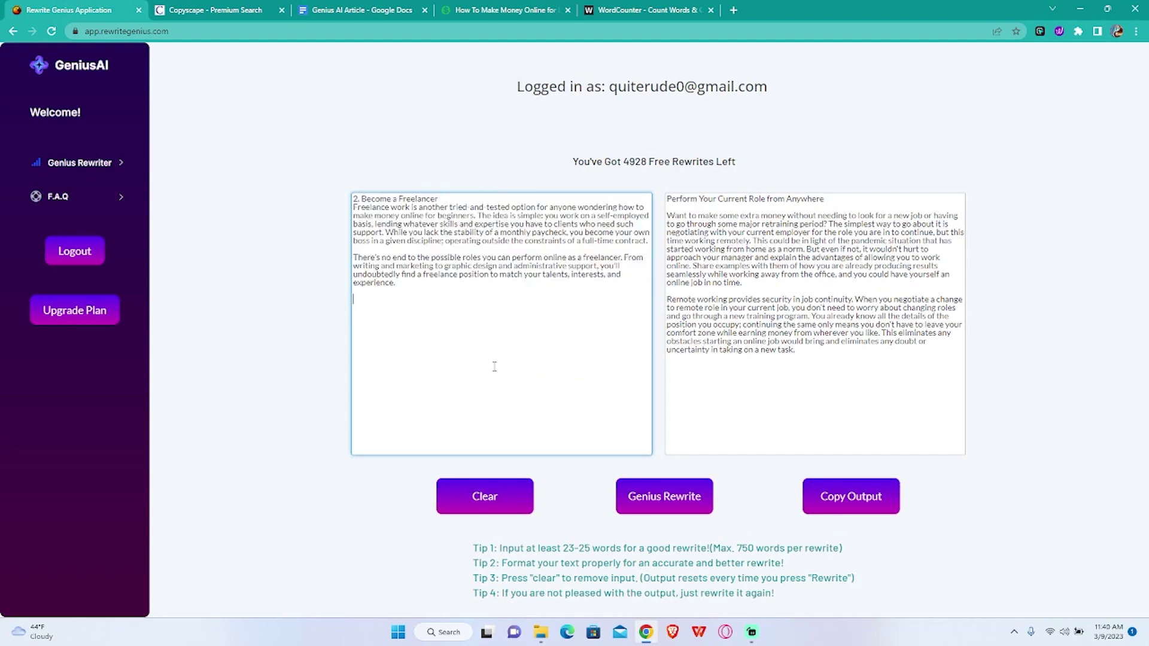
click(458, 198)
key(Return)
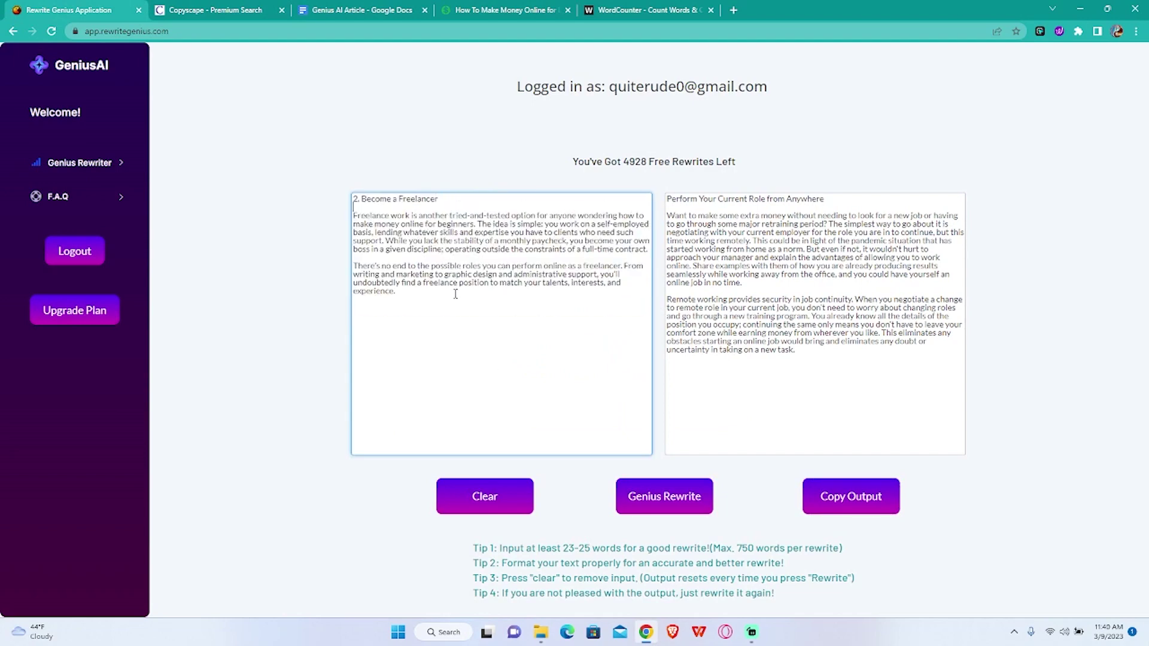
- Append the Consultant heading and its two paragraphs to the input
click(442, 9)
scroll(215, 251, down, 5)
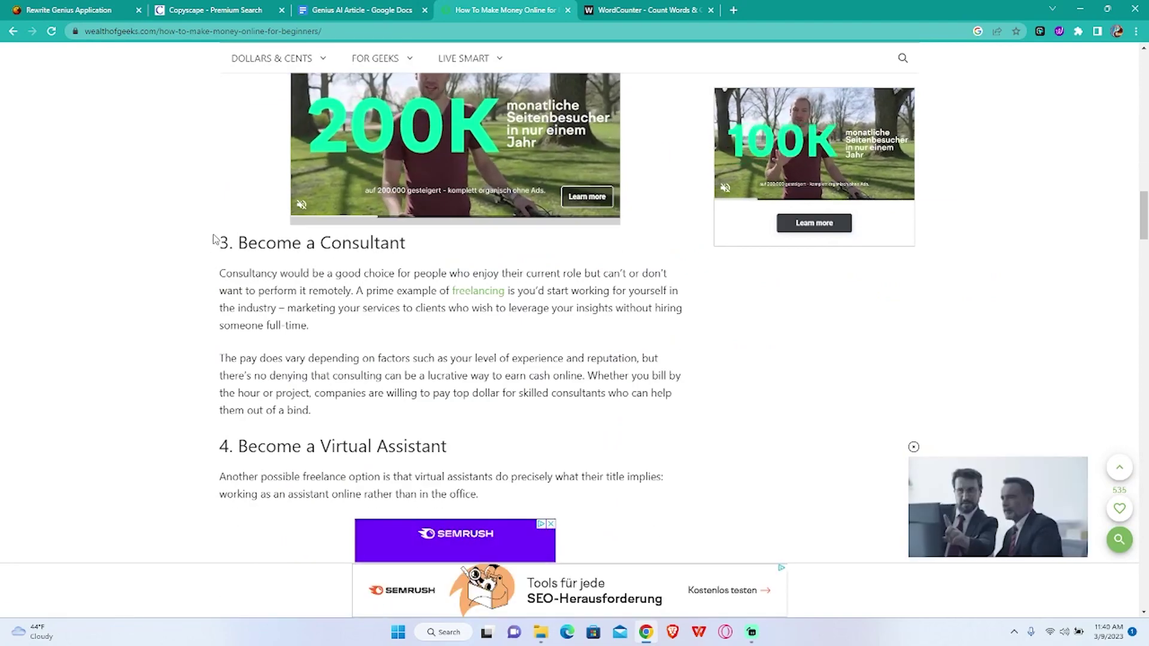
drag(214, 240, 311, 411)
click(71, 10)
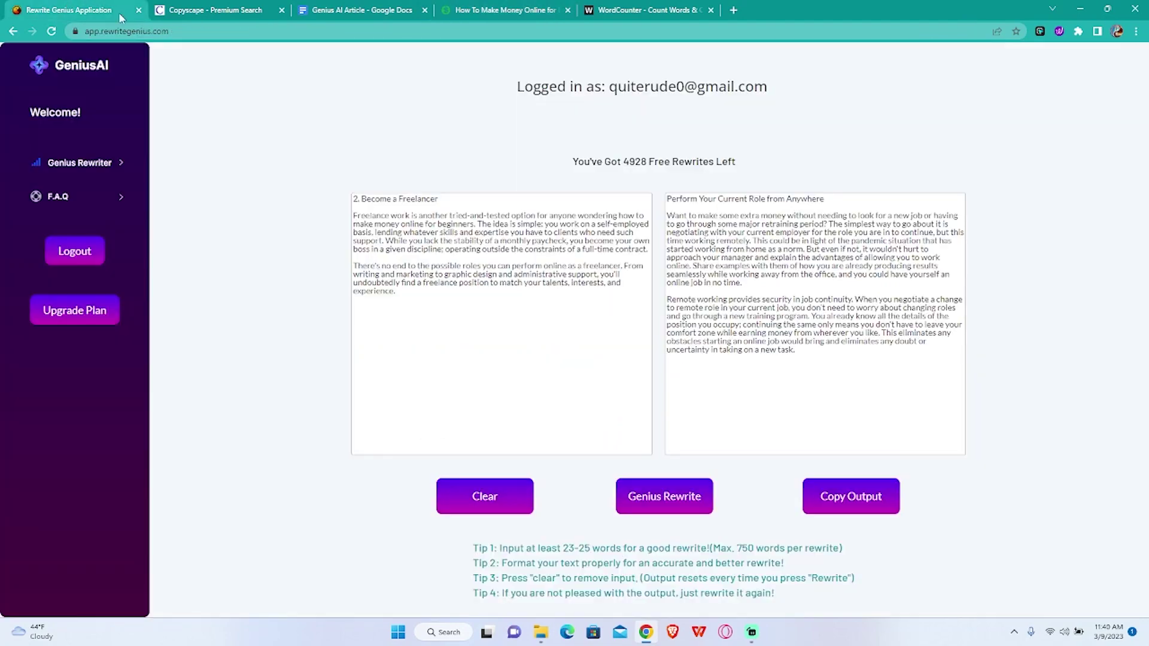
click(446, 392)
key(ctrl+v)
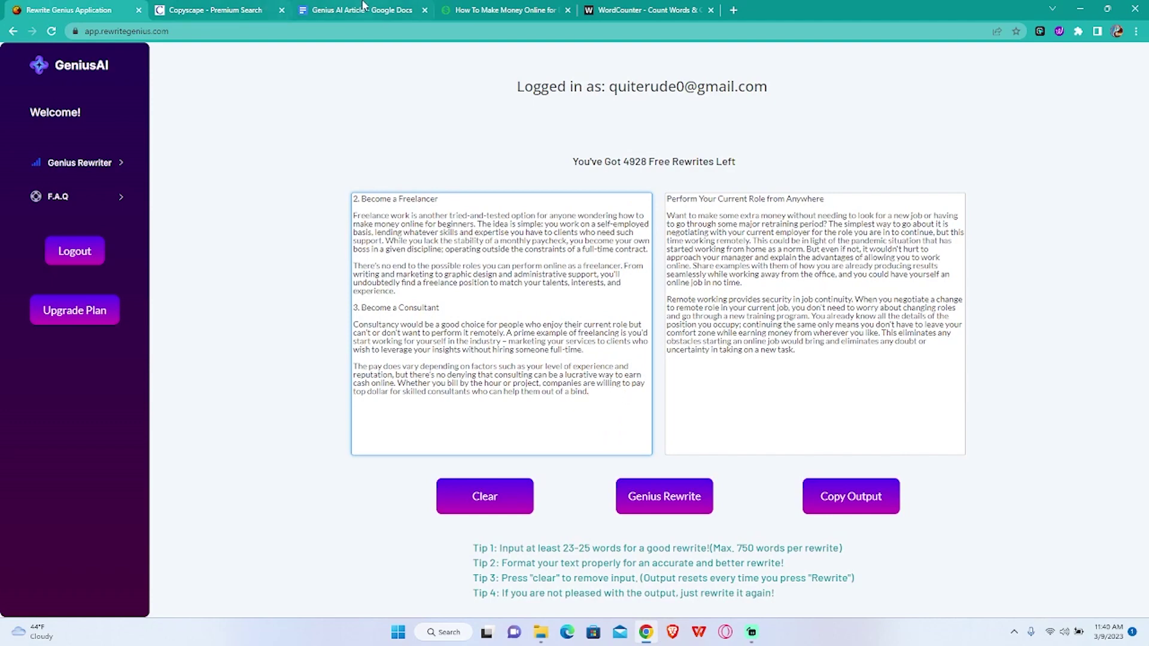
- Append the full Virtual Assistant section, with a blank line after its heading
click(506, 10)
scroll(286, 355, down, 5)
drag(220, 84, 484, 144)
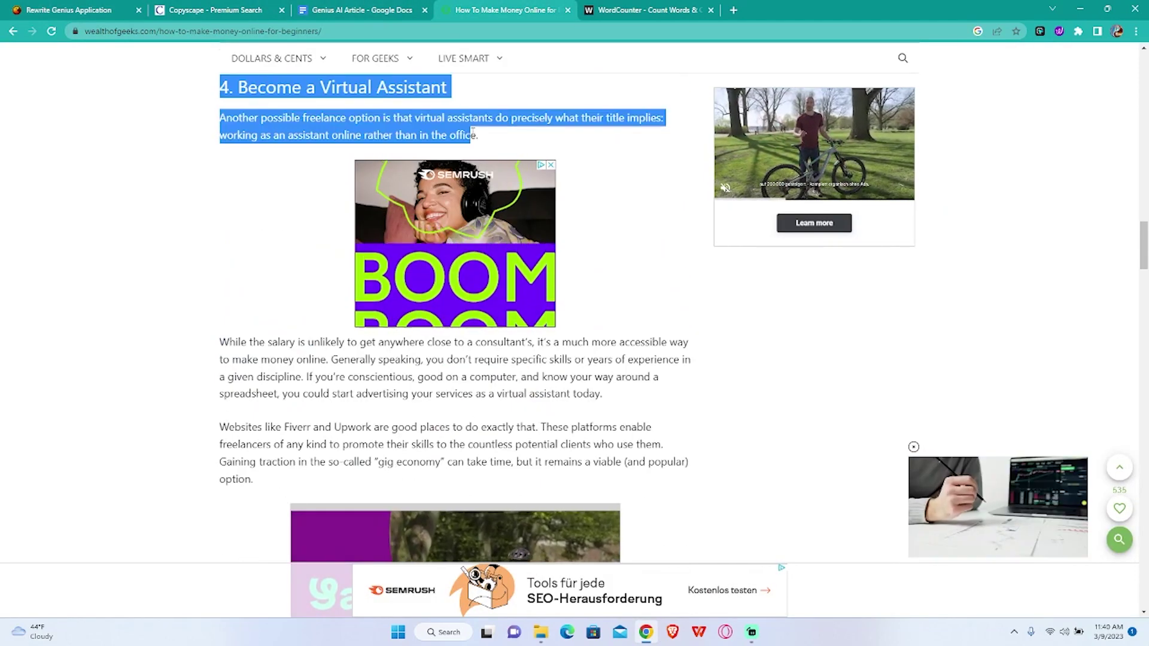
click(114, 7)
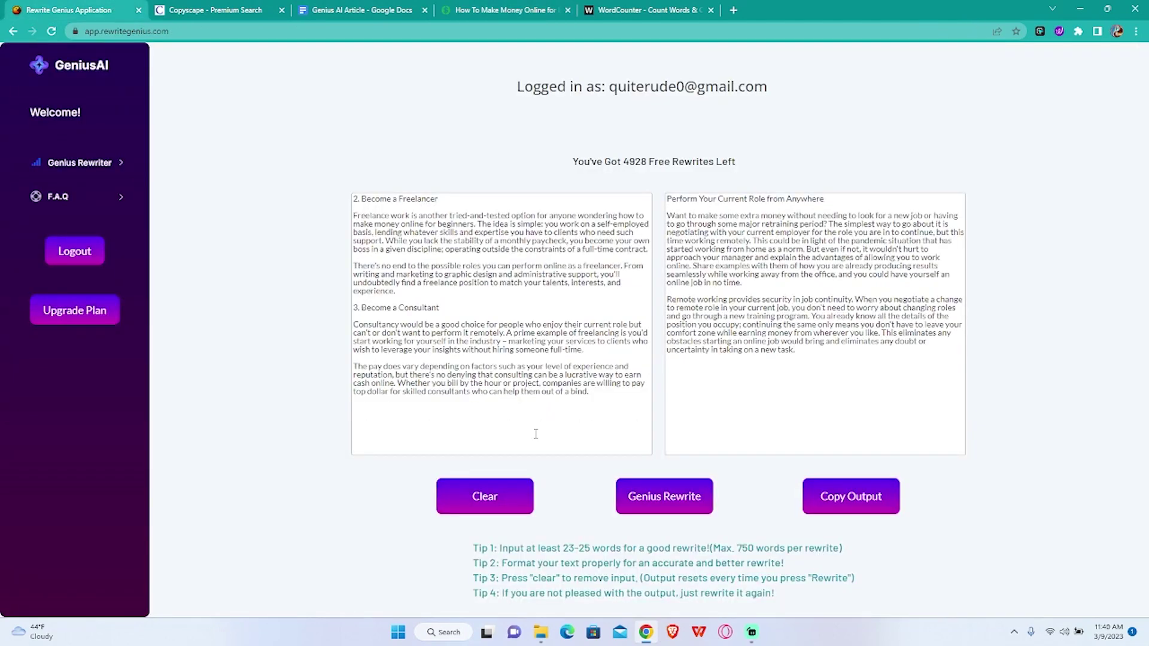
click(618, 411)
key(ctrl+v)
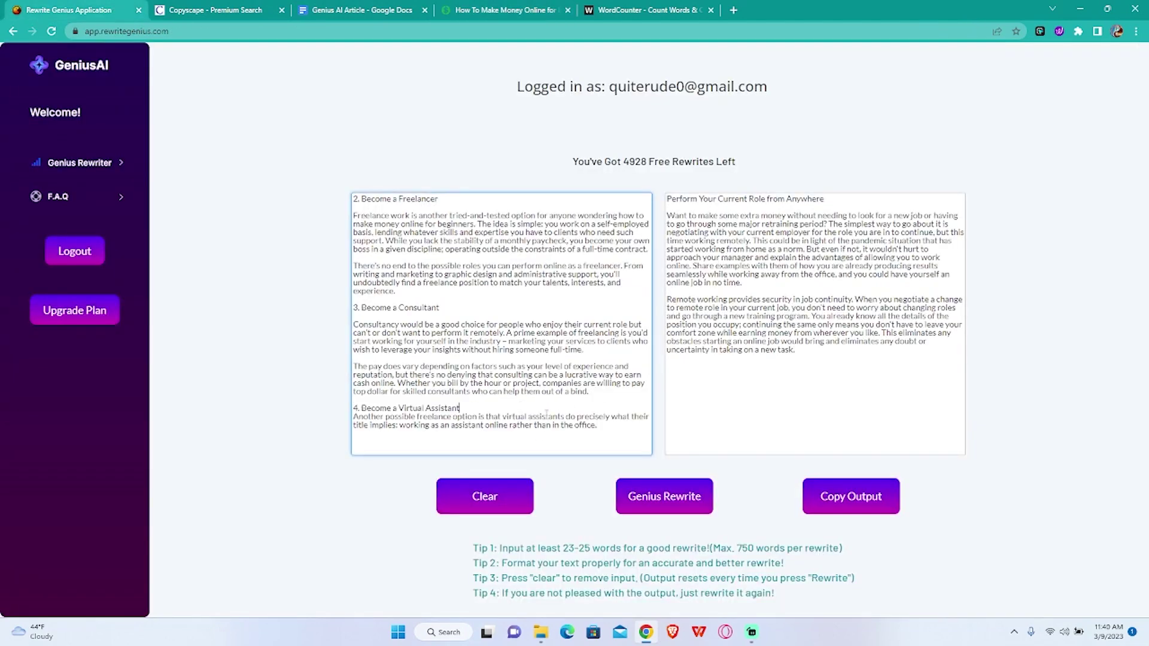
key(Return)
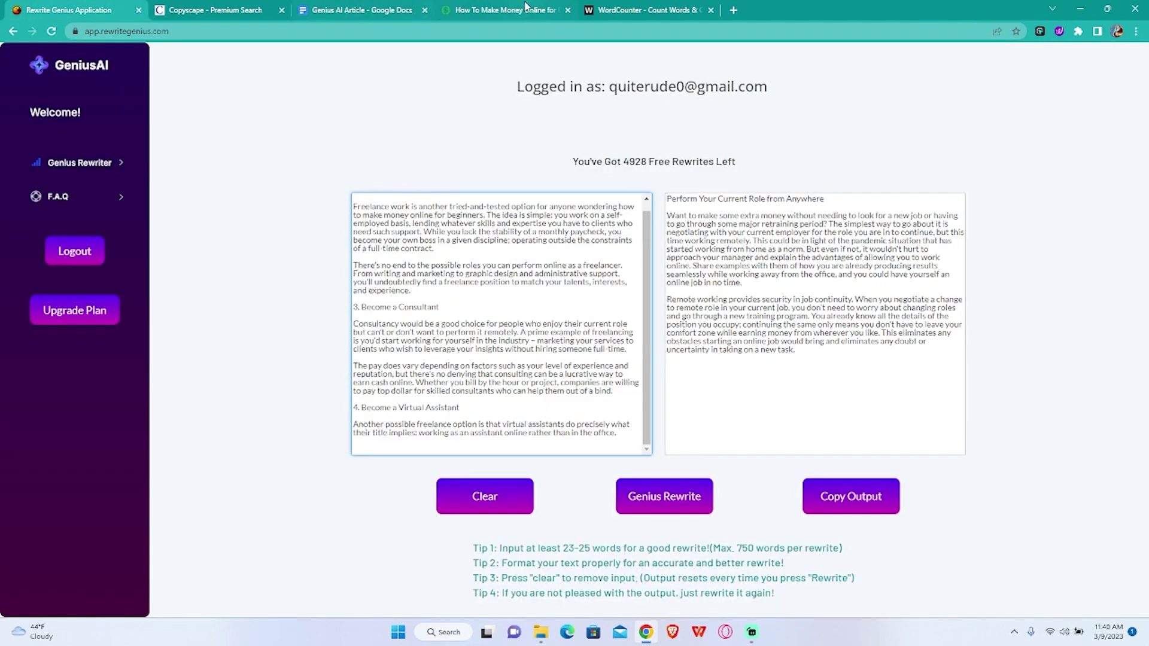
click(506, 9)
drag(219, 342, 290, 484)
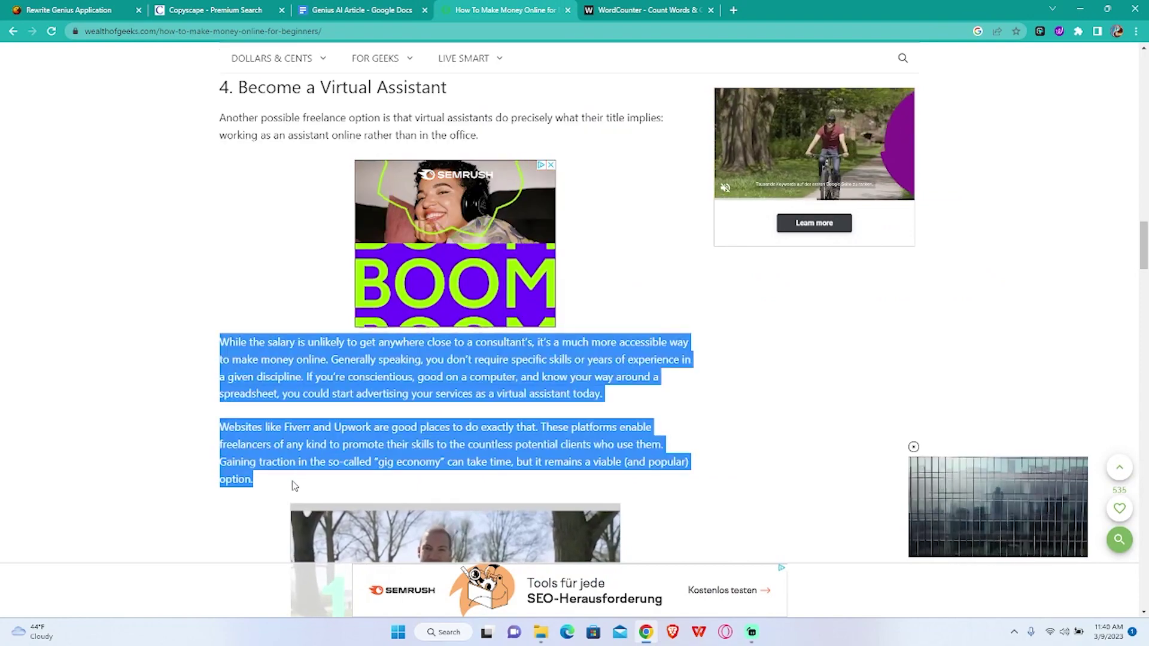
scroll(434, 375, down, 5)
click(66, 7)
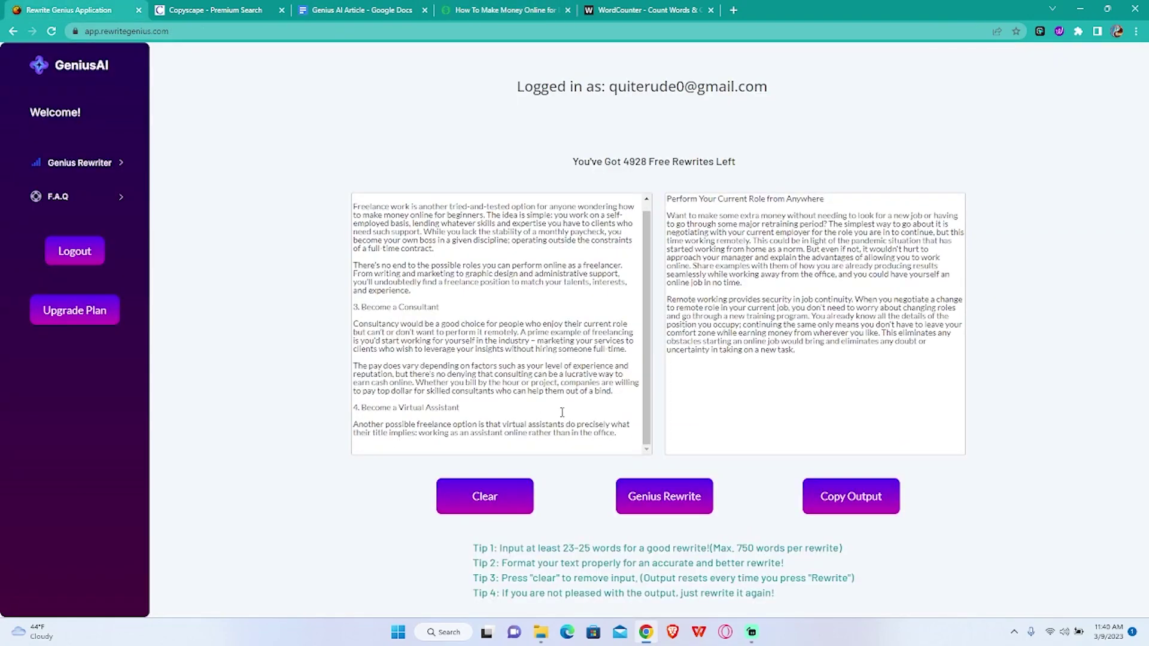
click(464, 442)
key(ctrl+v)
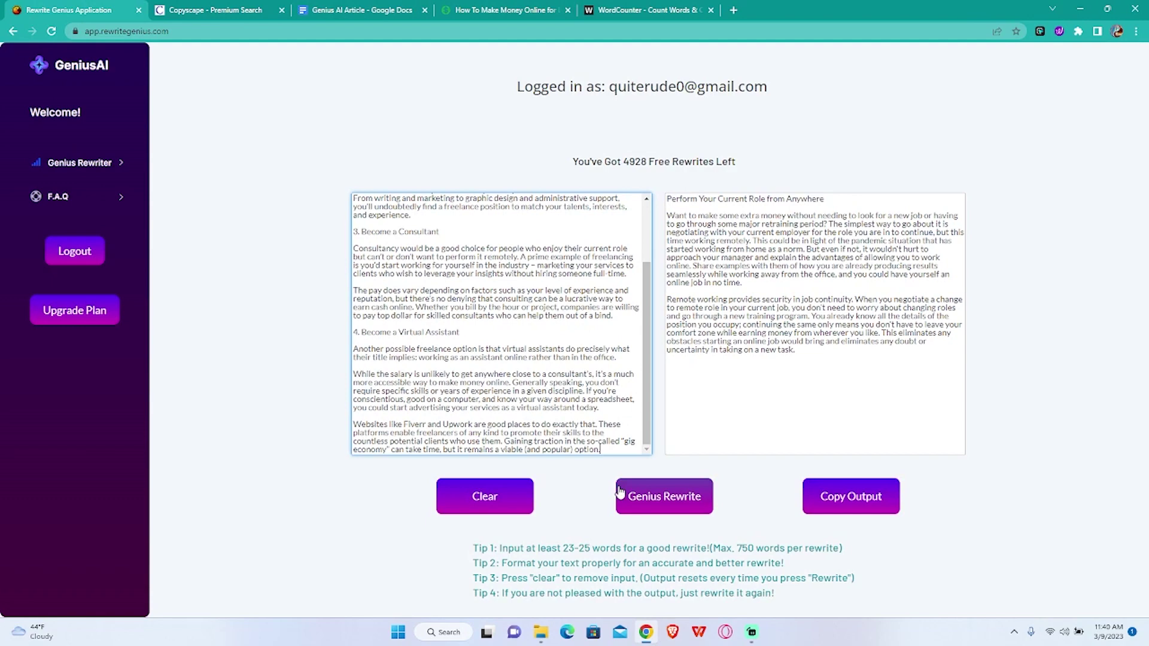
- Rewrite the three freelance sections with Genius Rewrite and copy the output
click(665, 496)
scroll(482, 310, up, 3)
scroll(482, 310, down, 3)
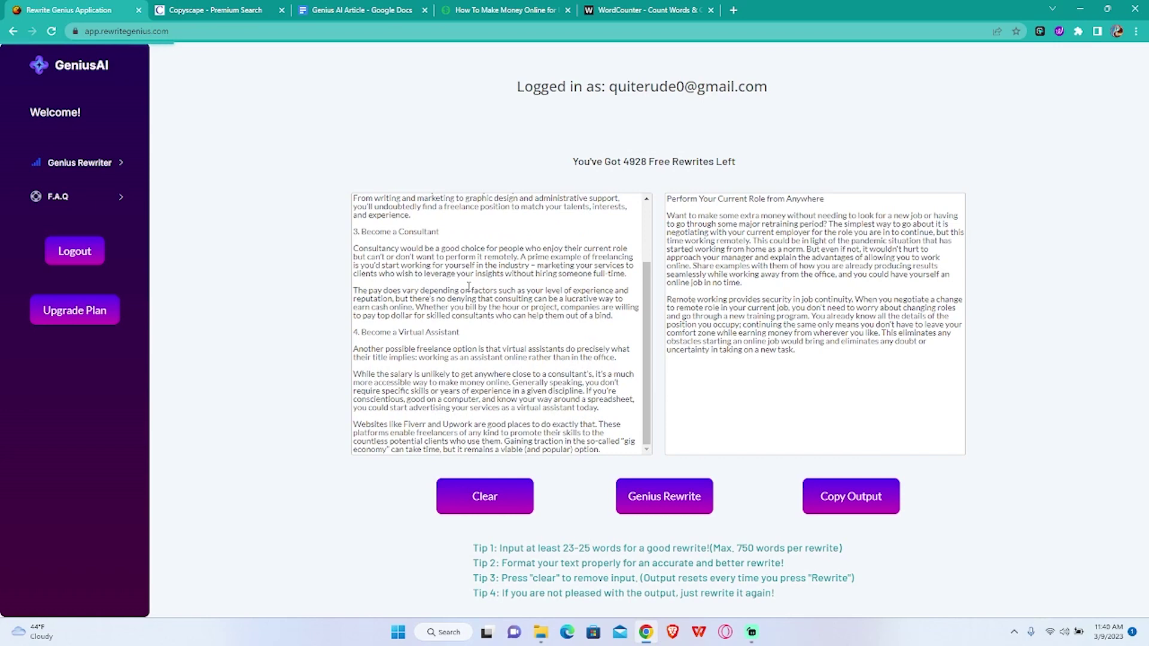
scroll(468, 287, up, 3)
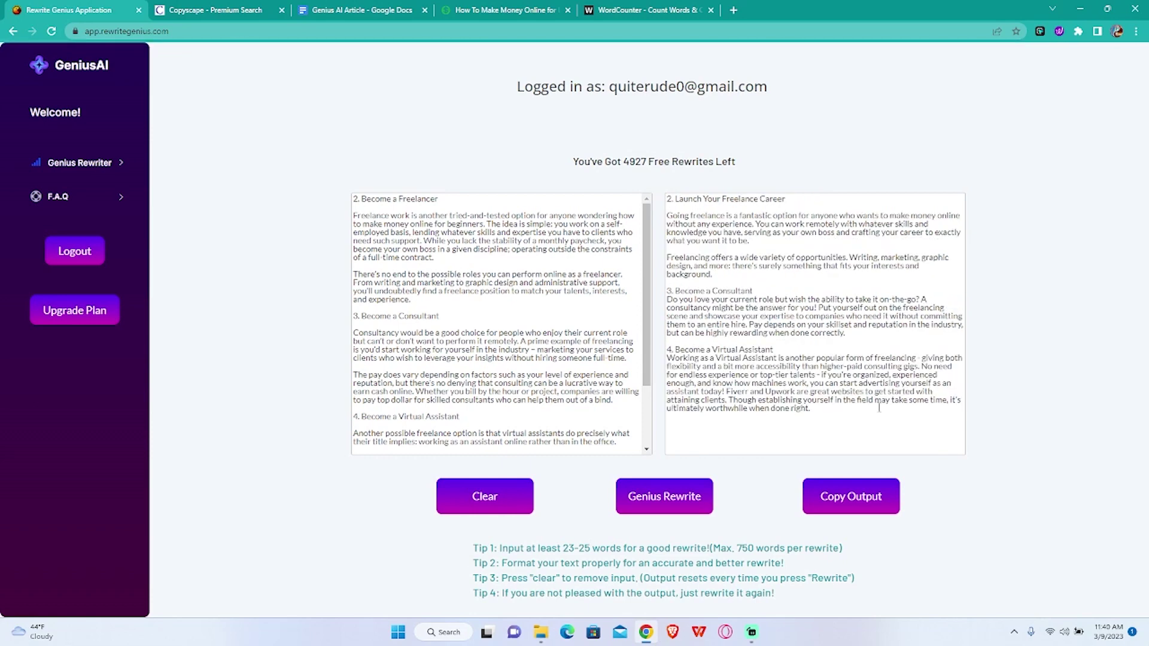
click(871, 495)
- Paste the rewritten text into a fresh Copyscape Premium Search box
click(222, 10)
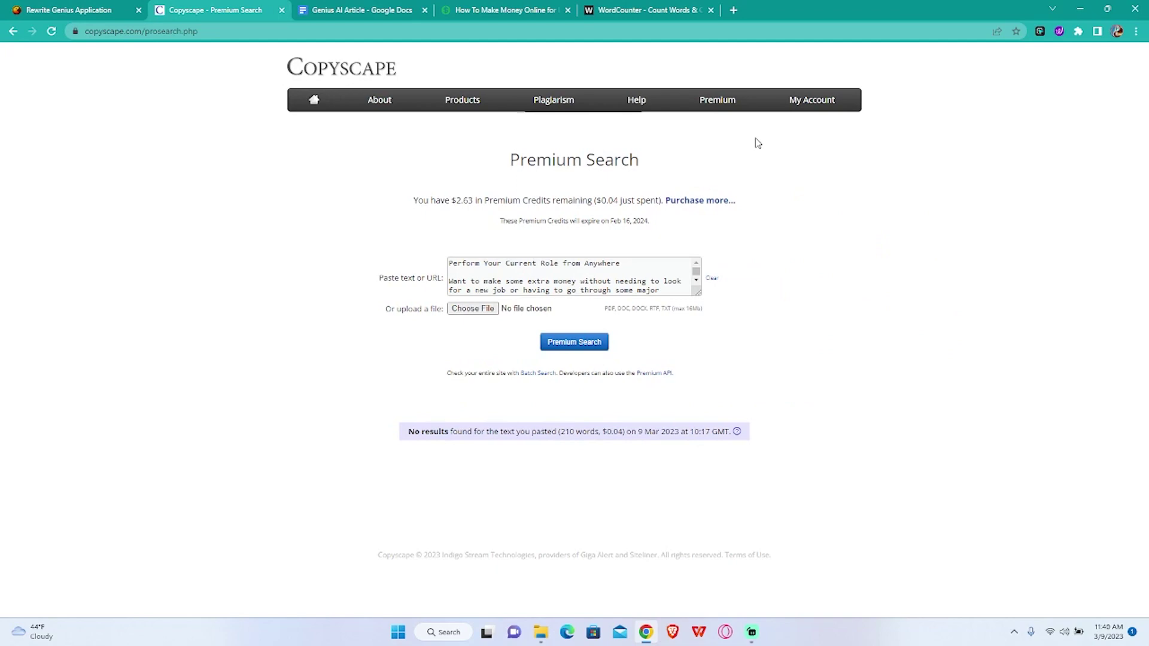
mouse_move(717, 100)
click(731, 120)
click(594, 274)
key(ctrl+v)
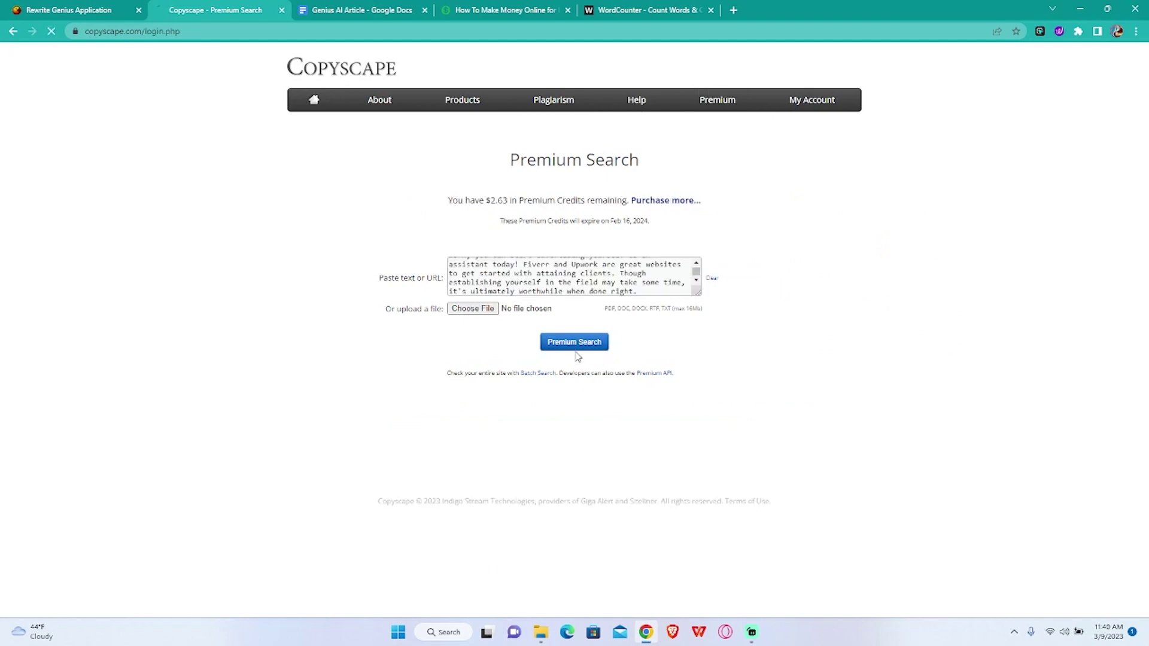
- Paste the rewritten freelance sections at the end of the article
click(365, 10)
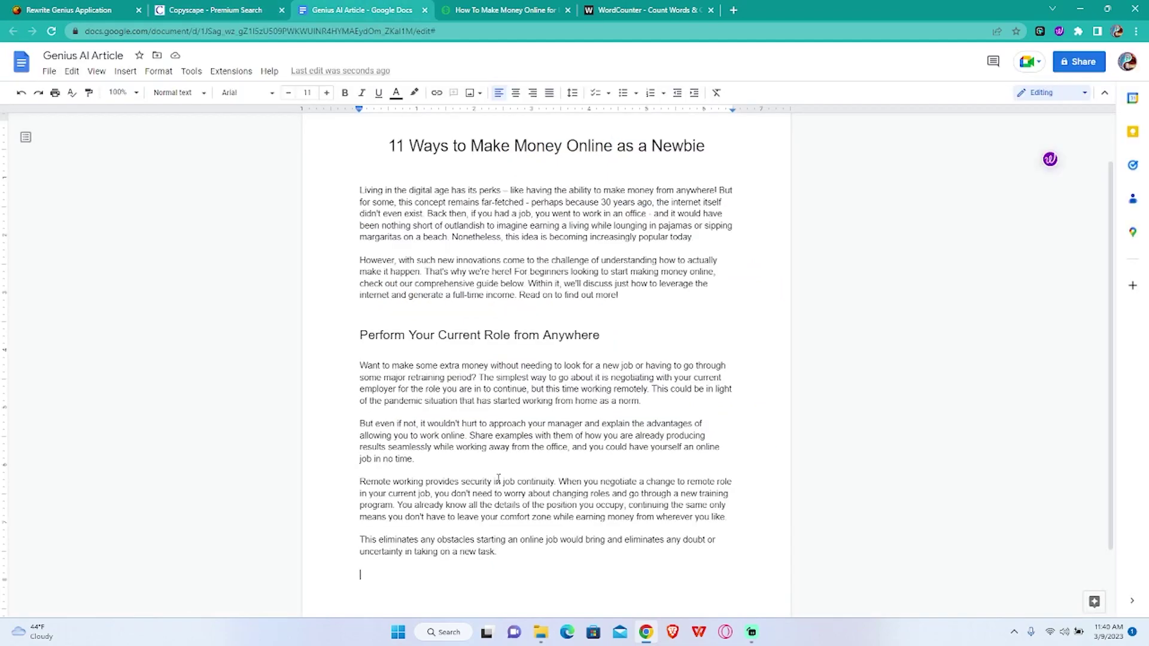
scroll(567, 488, down, 3)
click(567, 488)
key(ctrl+v)
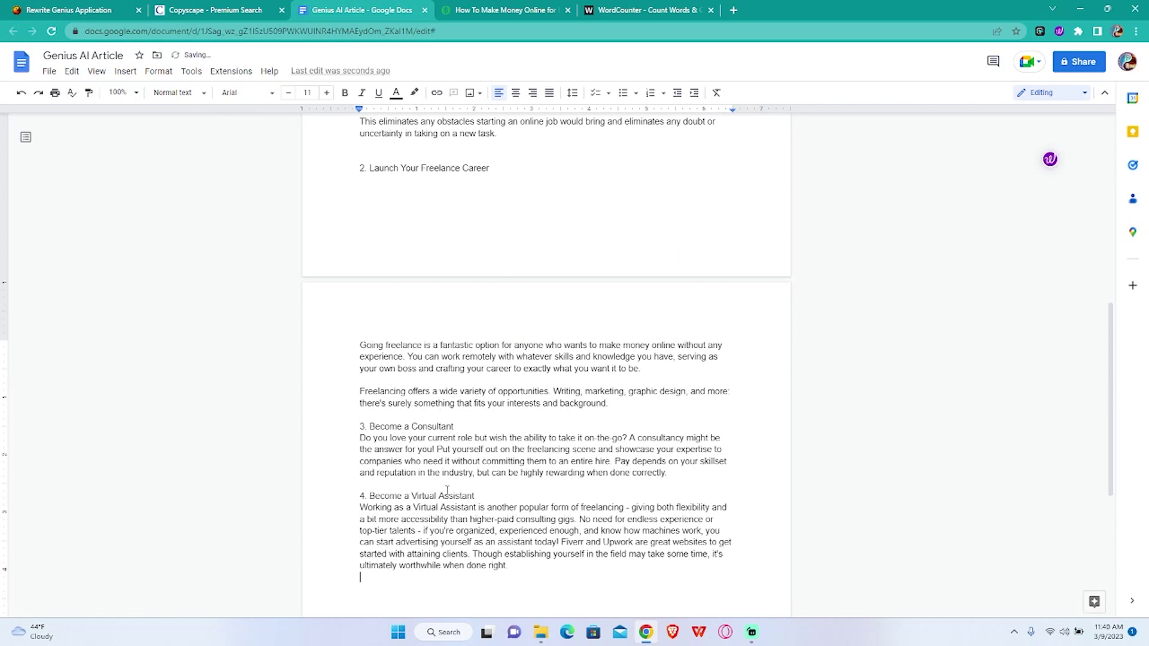
- Strip the 3. and 4. numbering from the Consultant and Virtual Assistant headings and split them from their paragraphs
click(370, 496)
key(BackSpace)
key(BackSpace)
key(BackSpace)
key(Return)
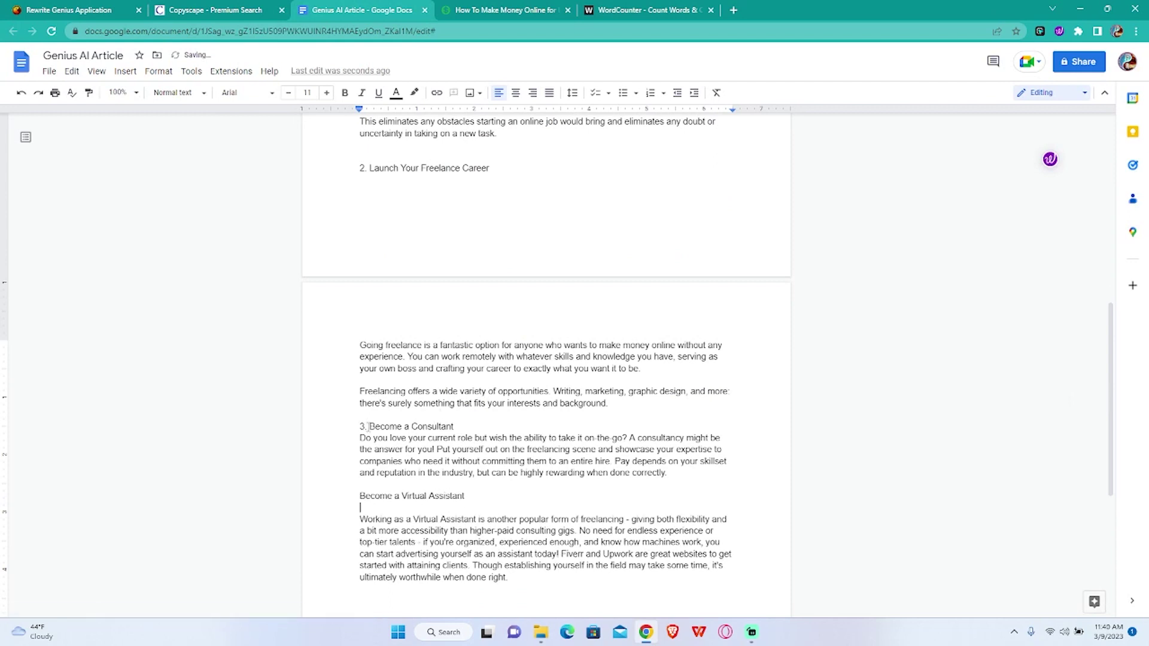
key(BackSpace)
key(BackSpace)
key(BackSpace)
click(465, 428)
key(Return)
- Push the Launch Your Freelance Career heading onto the next page
scroll(535, 296, up, 2)
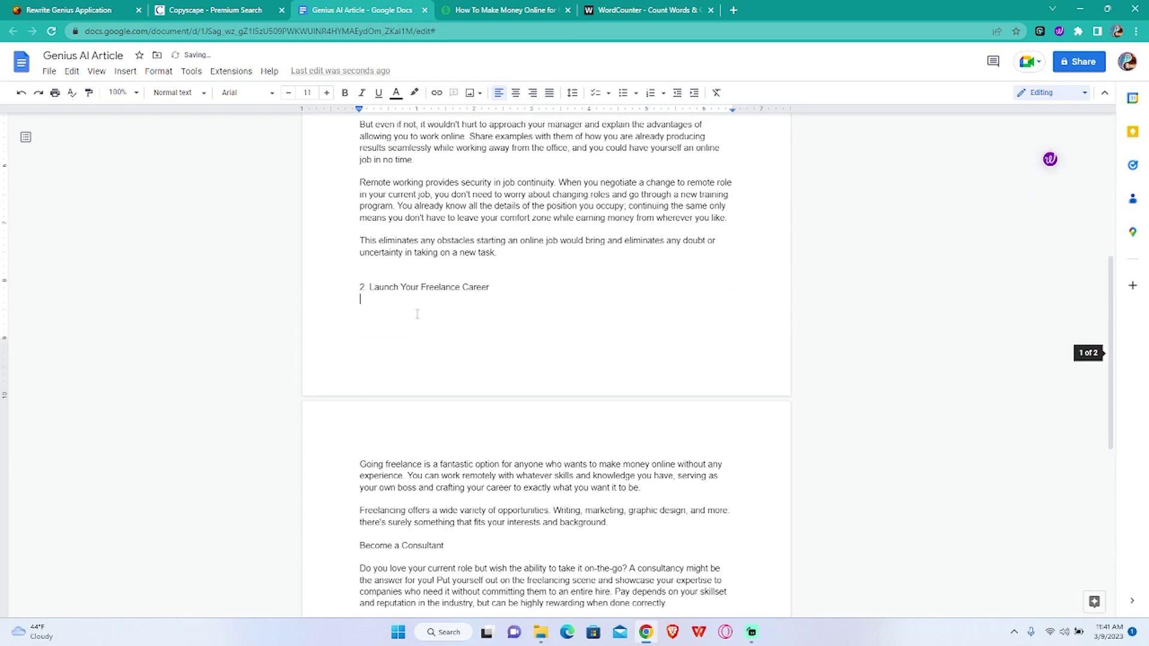
click(371, 303)
key(Delete)
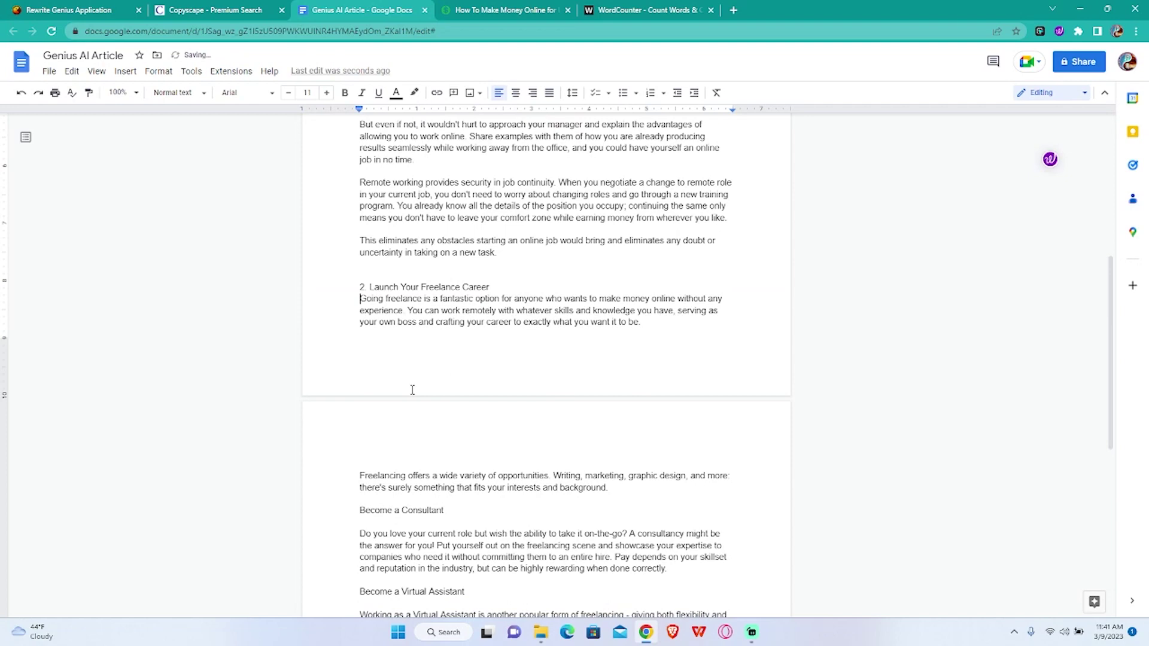
key(ctrl+z)
key(Up)
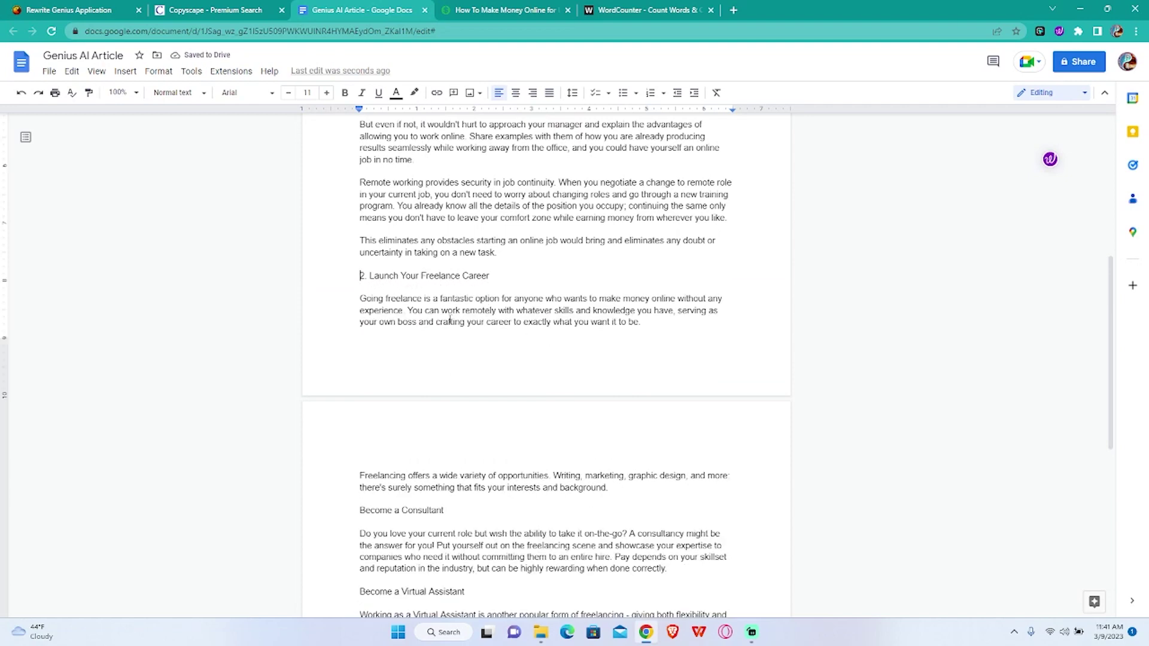
key(Return)
key(Return)
key(Return)
key(Return)
key(Return)
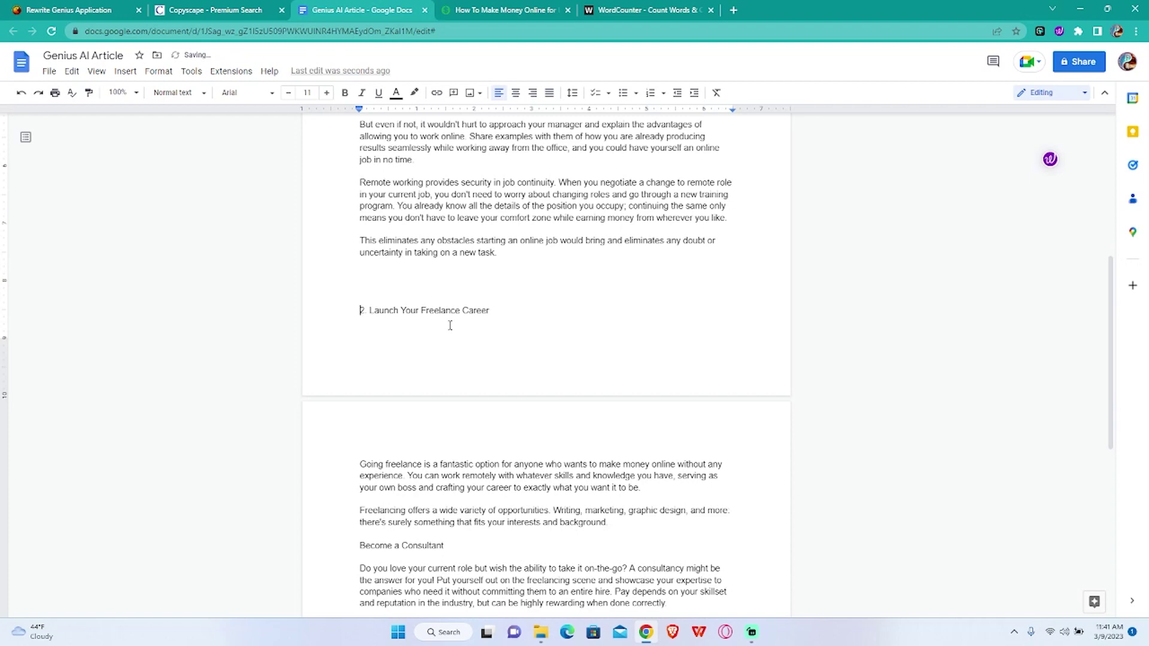
- Remove the 2. numbering and make Launch Your Freelance Career a Heading 2
scroll(385, 342, down, 2)
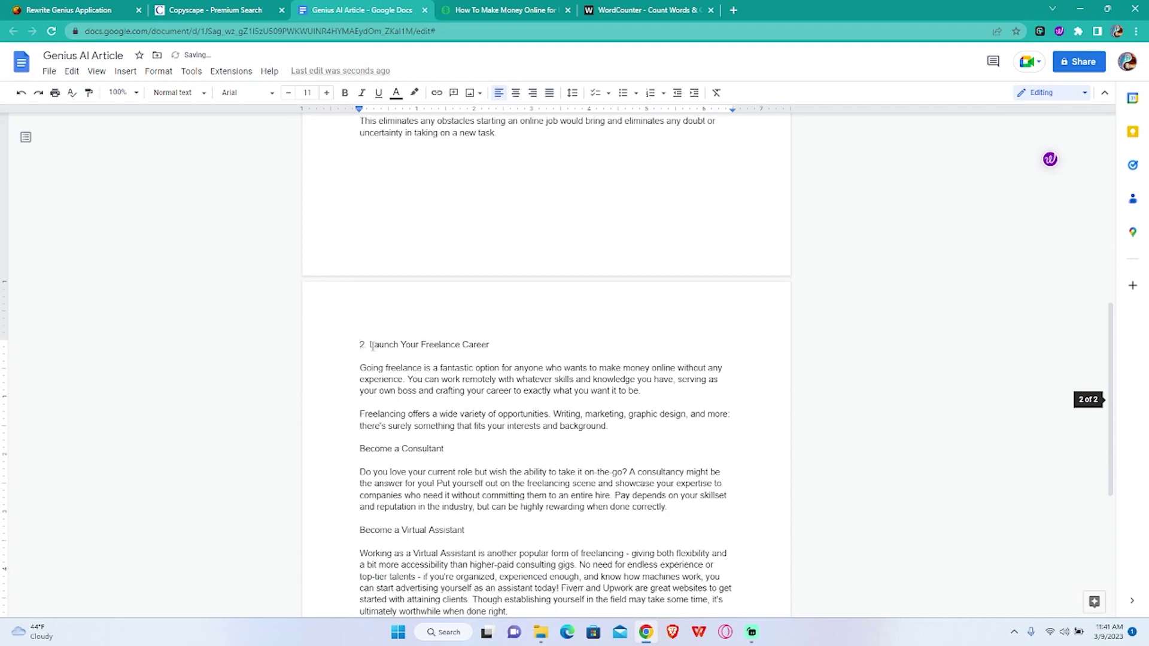
click(370, 346)
key(BackSpace)
key(BackSpace)
key(BackSpace)
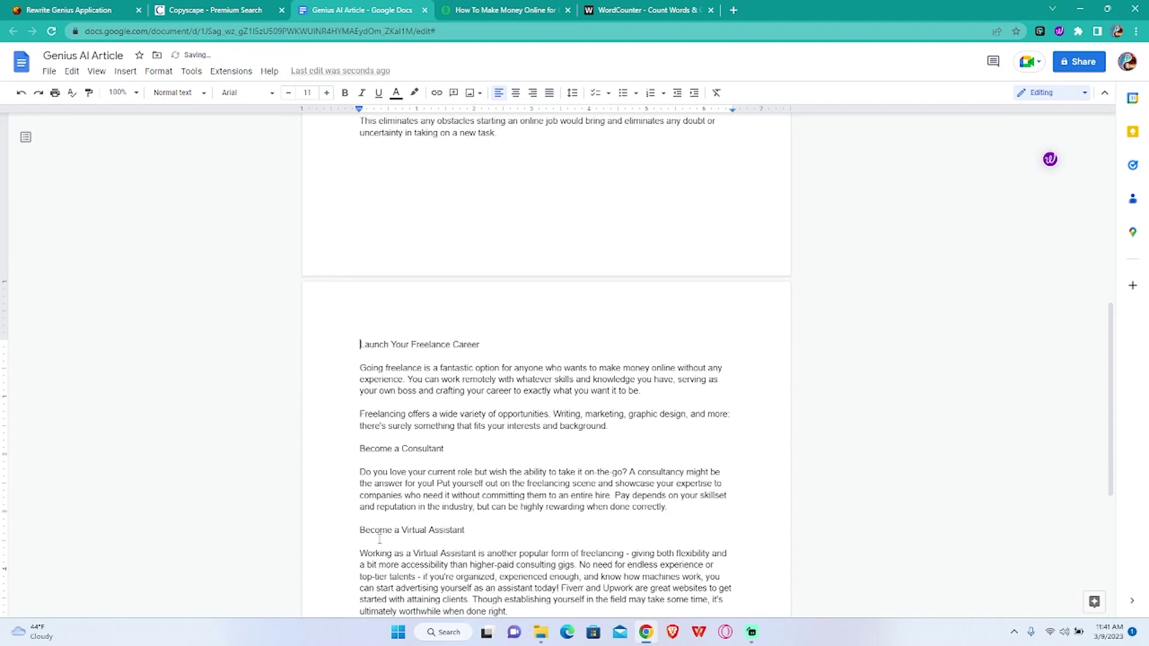
click(404, 342)
click(180, 92)
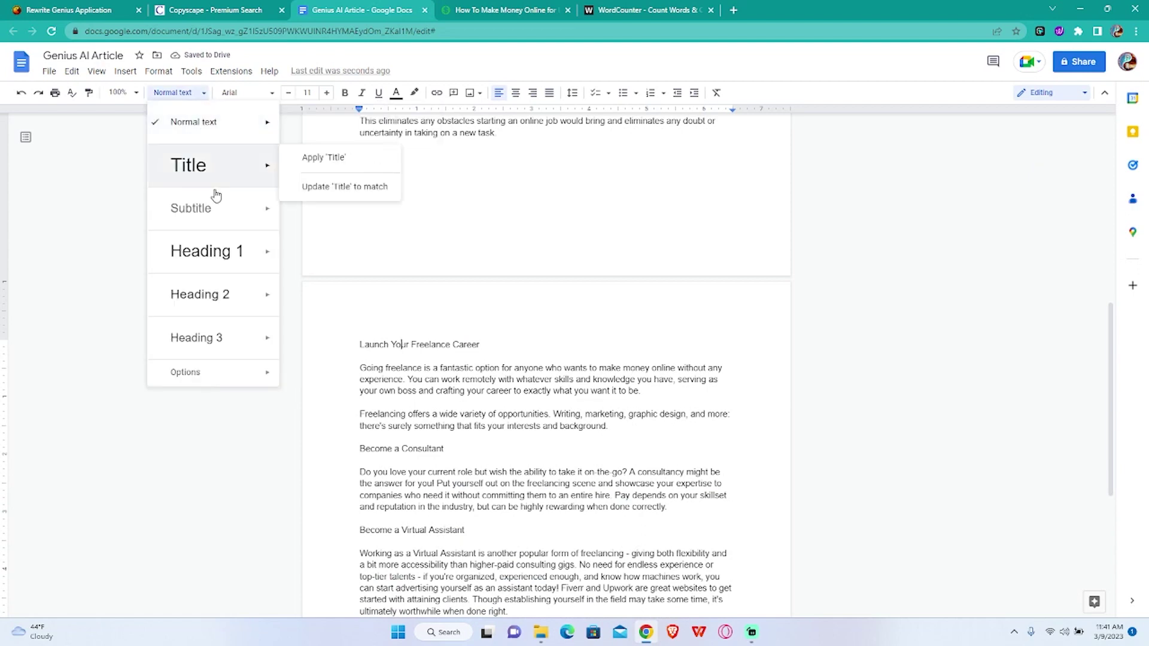
click(215, 295)
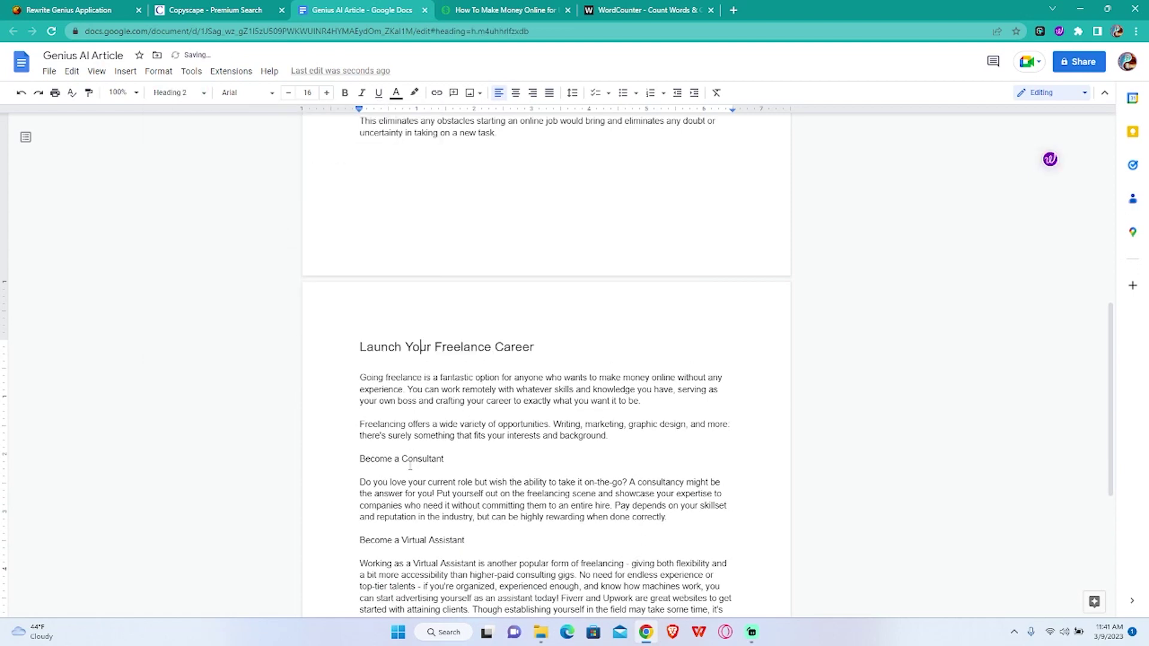
- Undo a stray Heading 2 on the blank line, returning it to normal text
click(158, 71)
key(Escape)
click(179, 93)
click(203, 293)
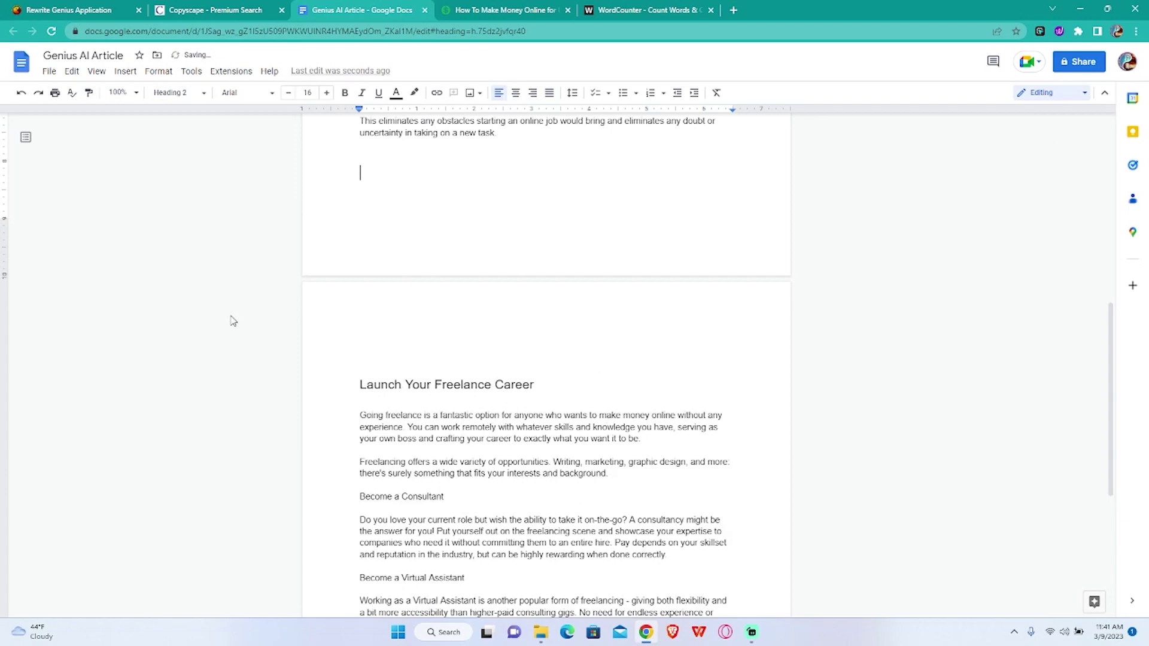
scroll(506, 394, up, 1)
scroll(506, 394, up, 2)
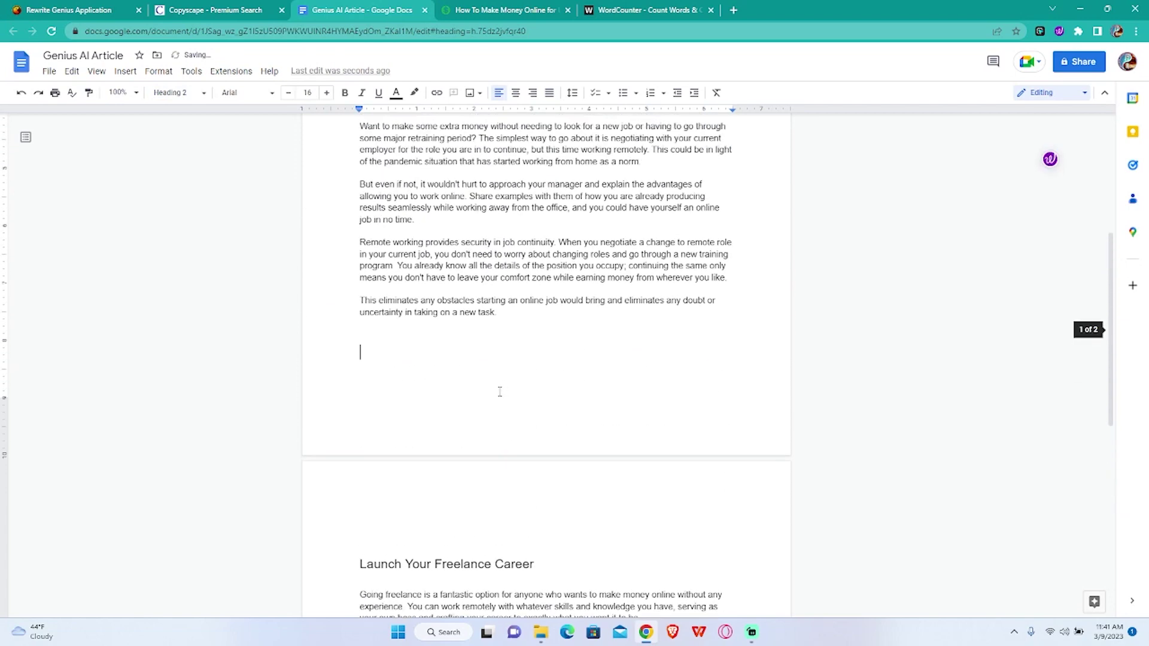
key(ctrl+z)
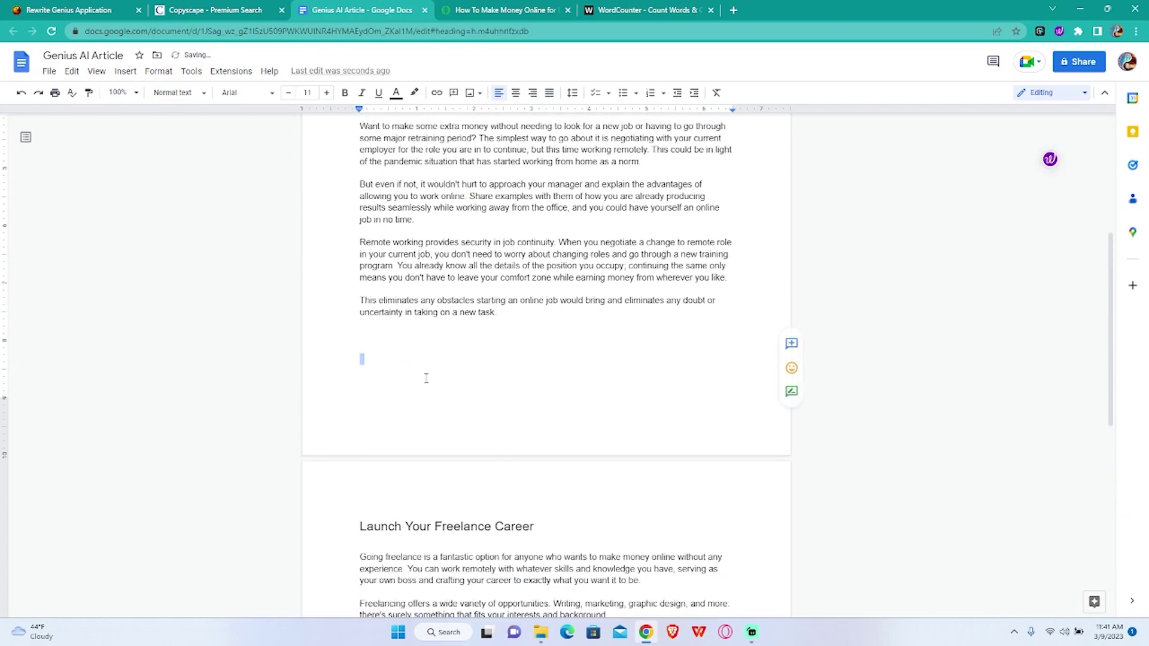
key(Down)
- Style the Become a Consultant and Become a Virtual Assistant lines as Heading 2
scroll(422, 383, down, 4)
click(417, 391)
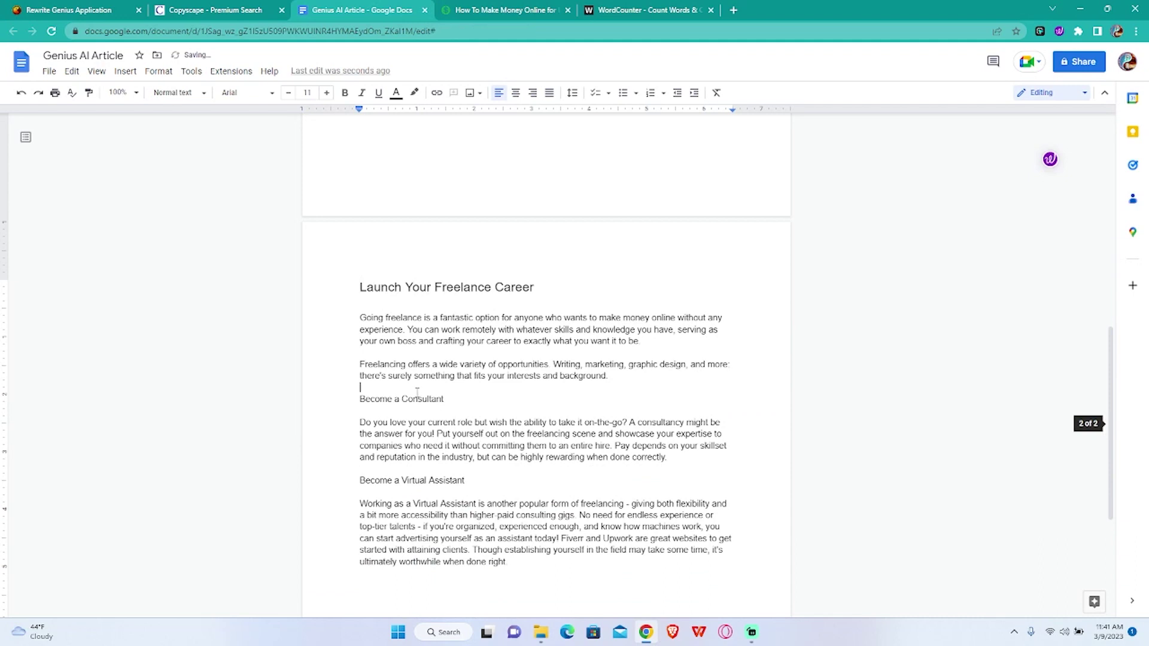
drag(451, 401, 359, 400)
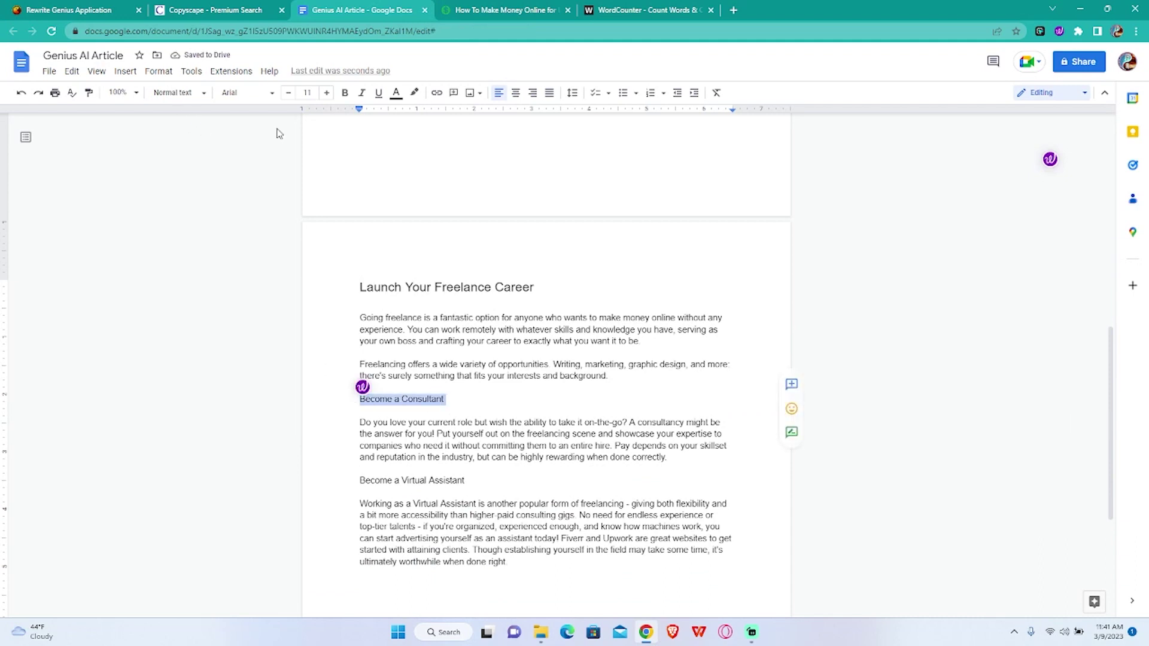
click(179, 91)
click(220, 297)
click(458, 482)
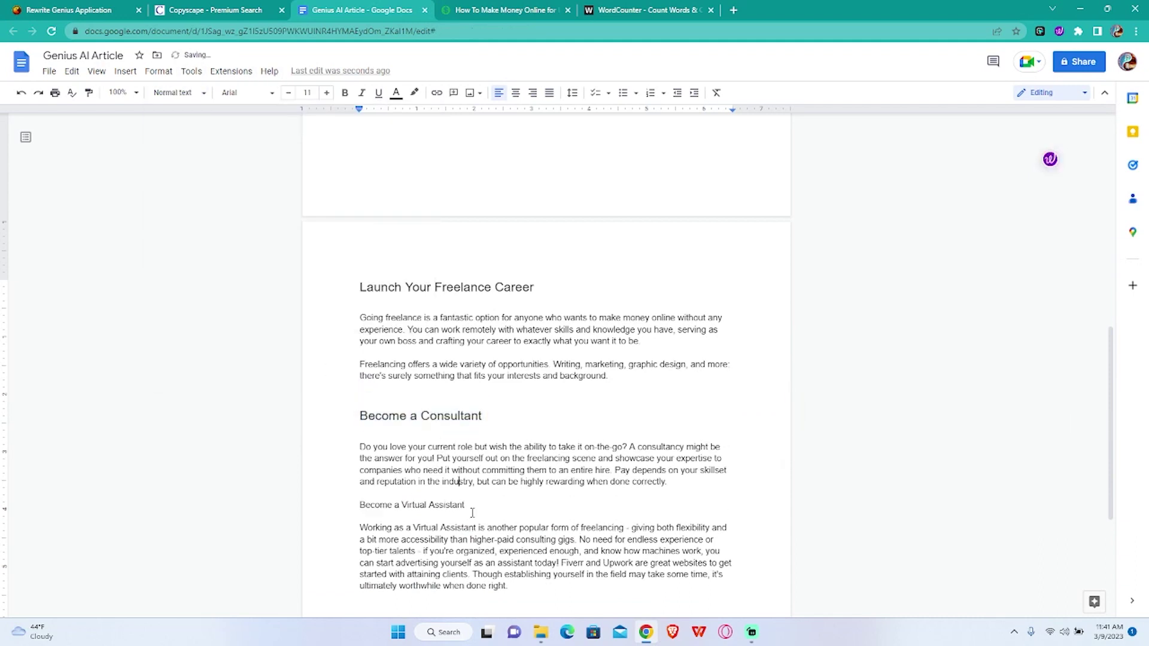
drag(473, 513, 318, 489)
click(175, 92)
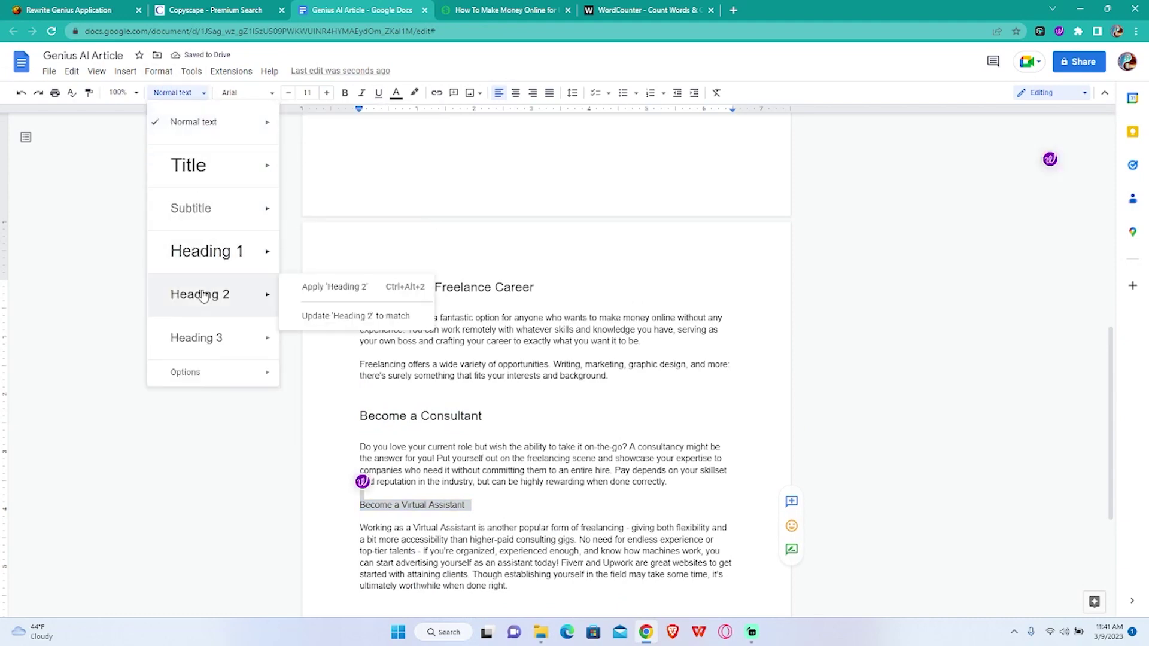
click(204, 296)
- Delete the empty line above the Become a Virtual Assistant heading
scroll(455, 360, down, 2)
click(361, 422)
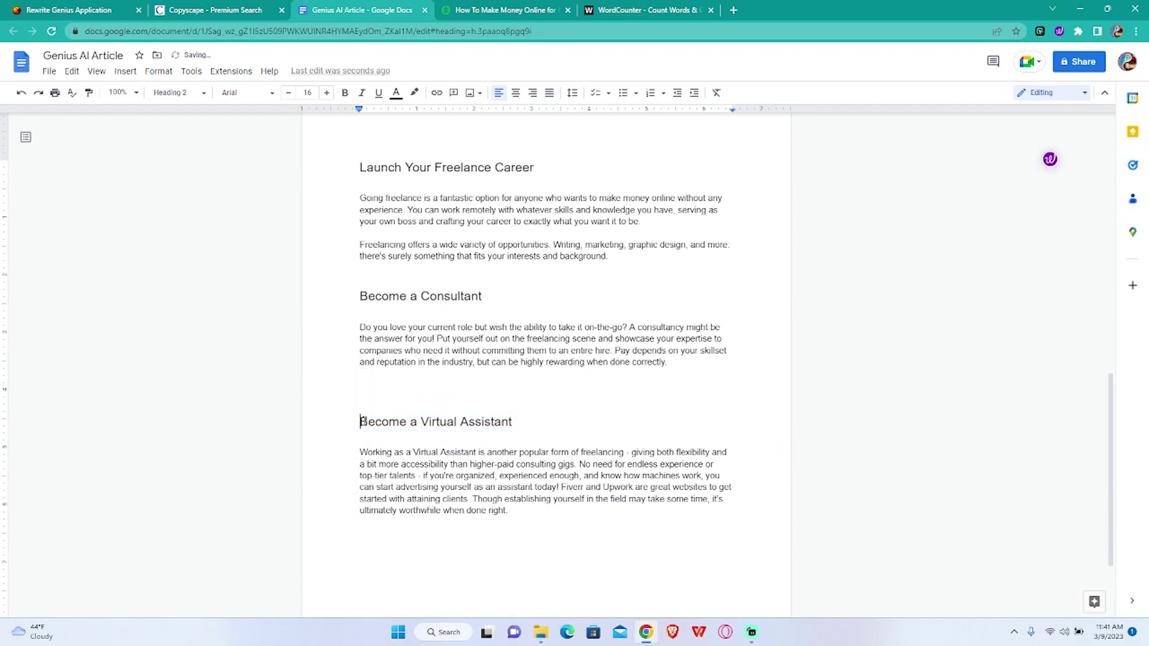
key(BackSpace)
click(565, 484)
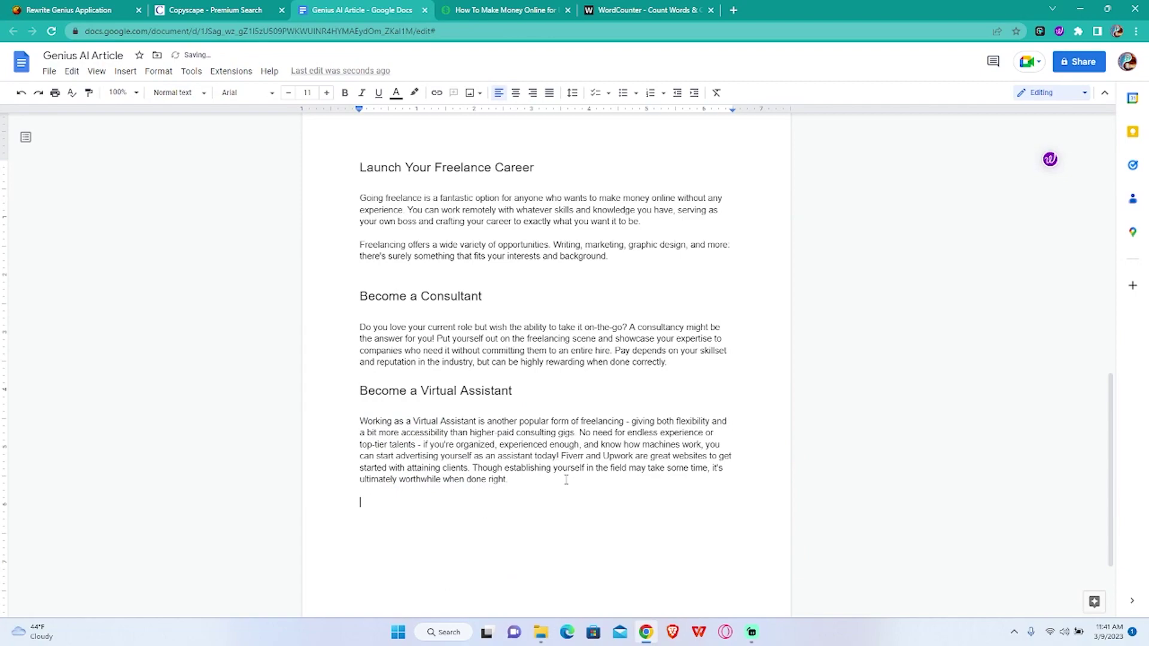
scroll(589, 402, up, 6)
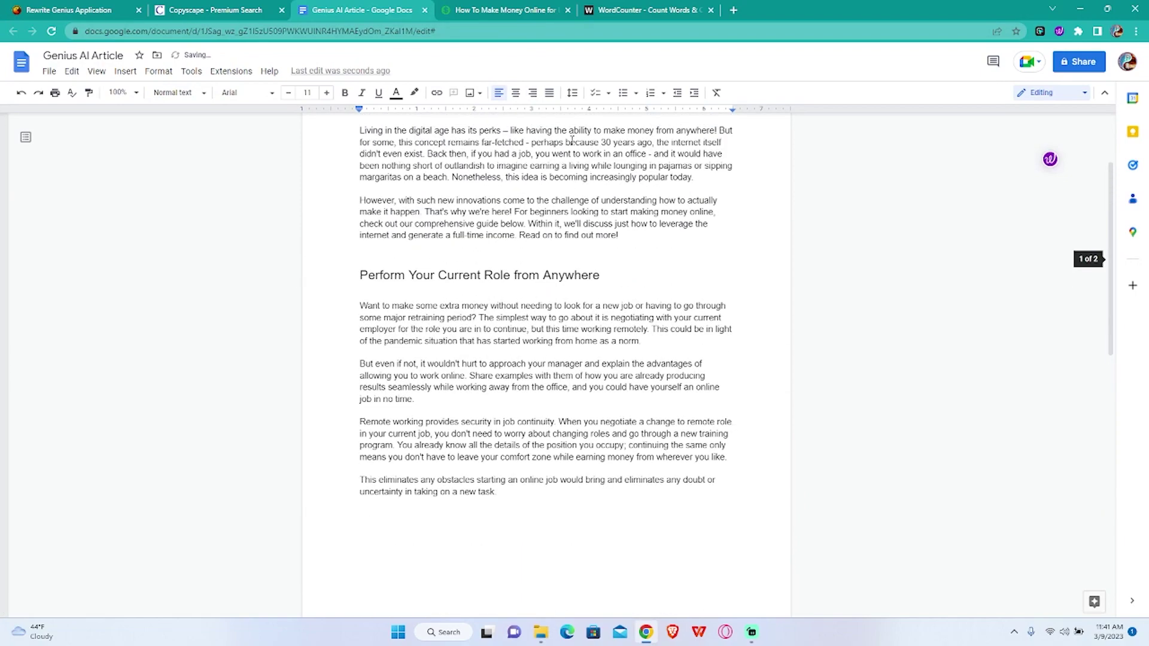
- Paste the original section into WordCounter to count its 358 words
click(474, 6)
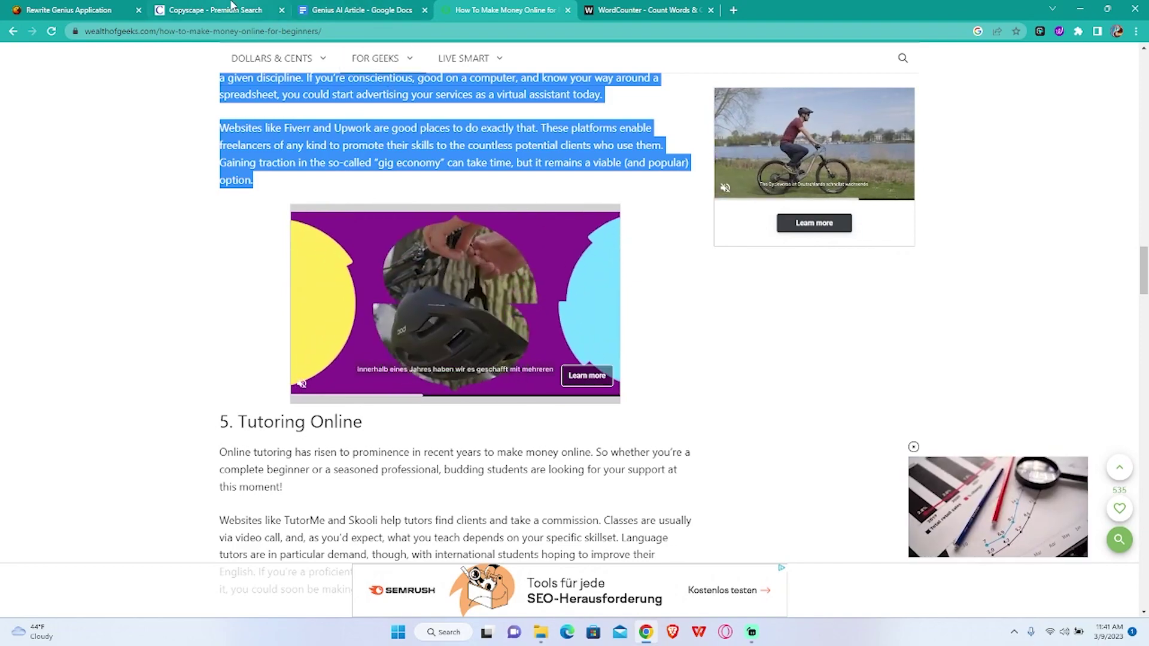
click(234, 7)
click(381, 7)
click(91, 8)
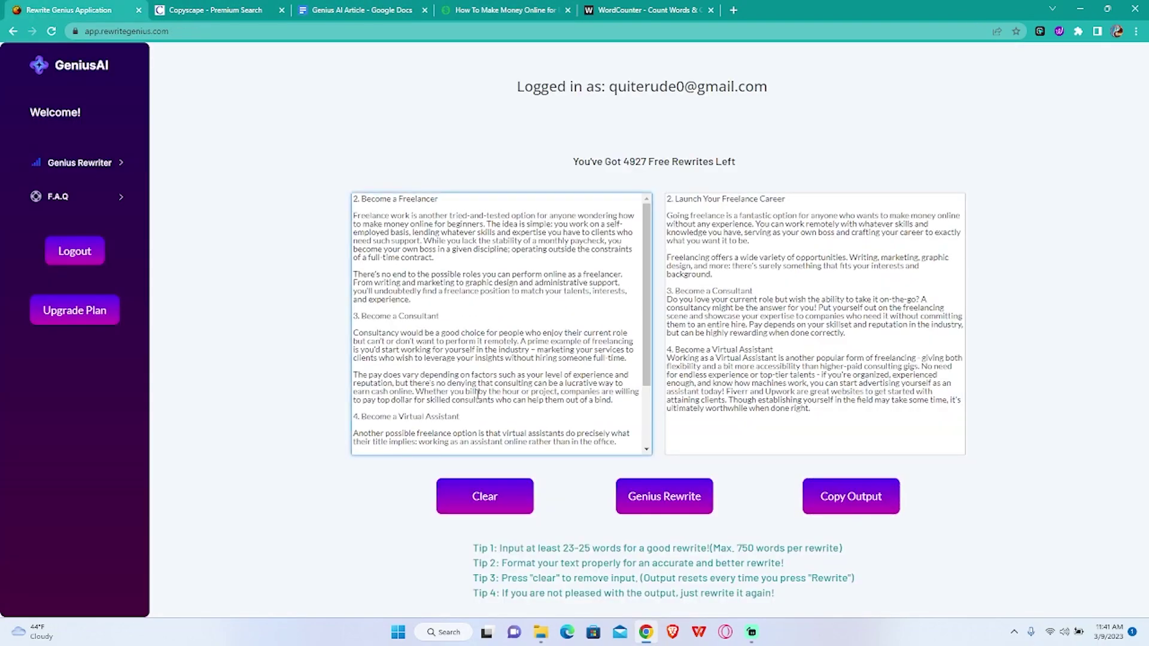
key(ctrl+a)
key(ctrl+c)
click(585, 6)
key(ctrl+a)
key(ctrl+v)
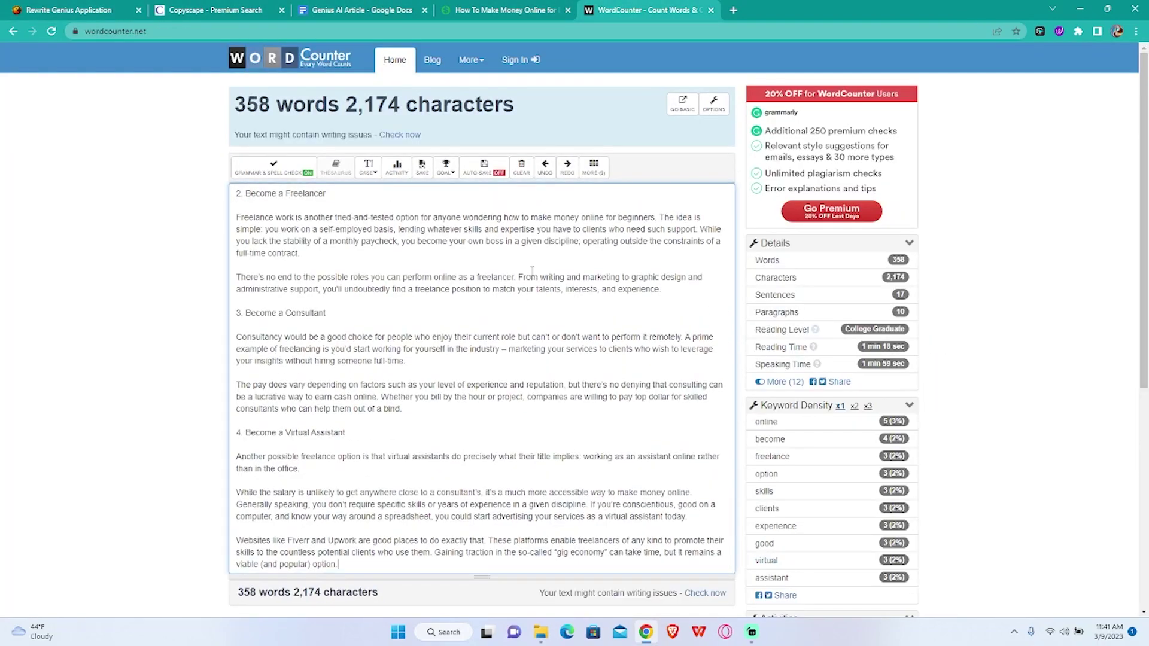
- Paste the rewritten output into WordCounter, showing 222 words and 1,388 characters
click(359, 10)
click(233, 10)
click(90, 9)
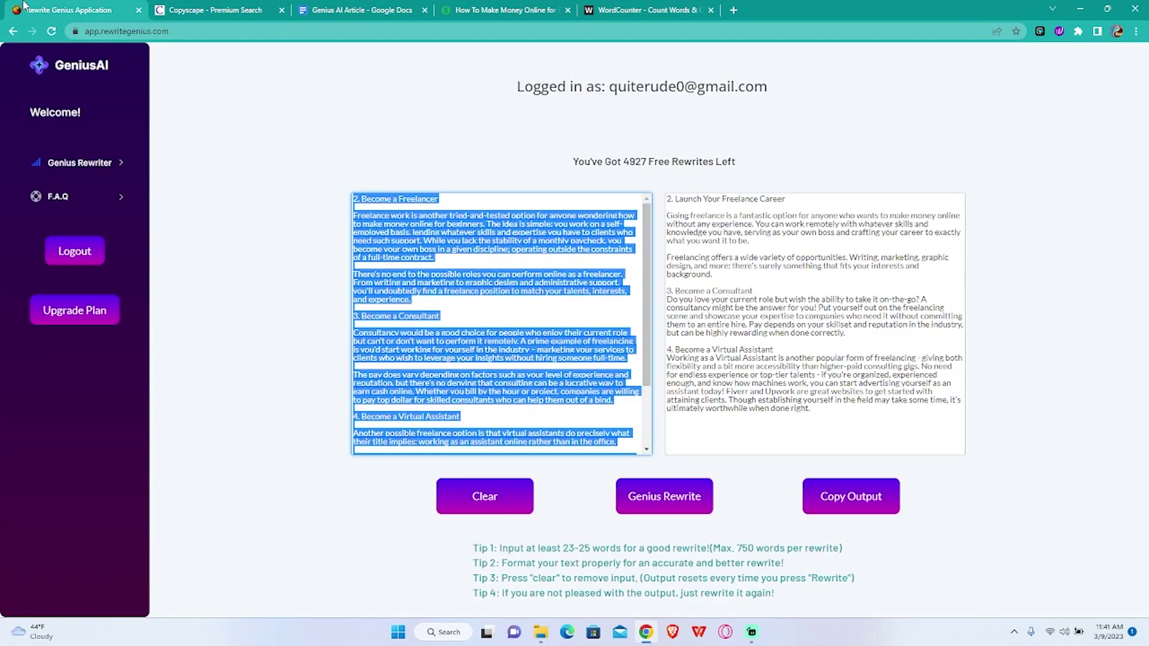
click(836, 491)
click(626, 9)
key(ctrl+a)
key(ctrl+v)
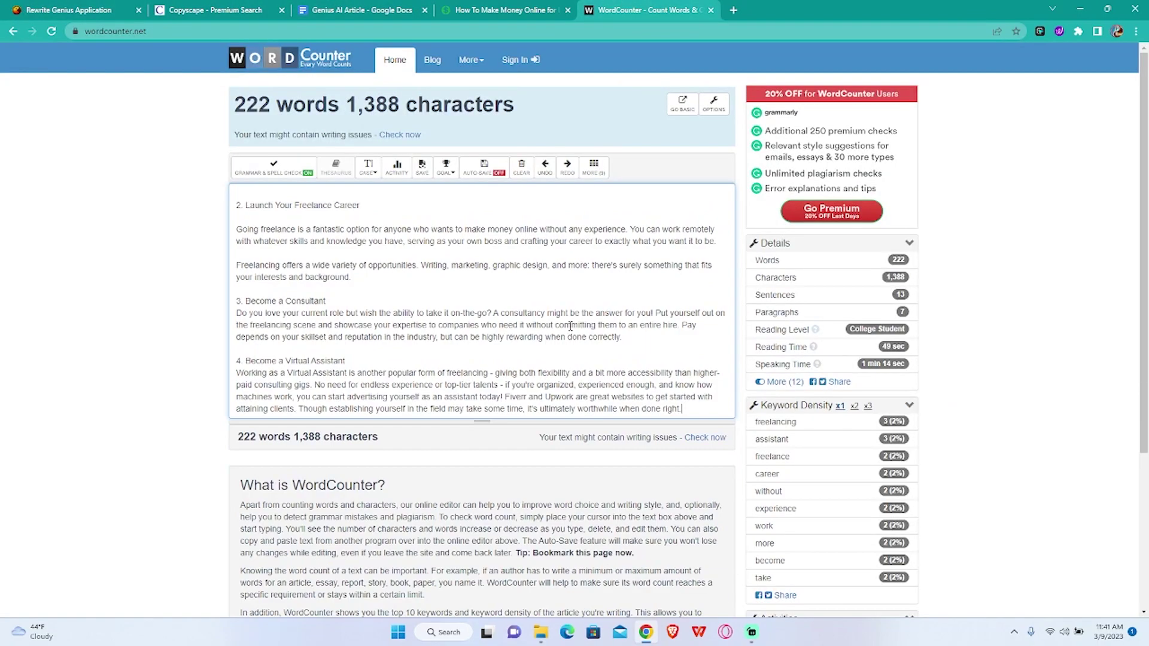
- Clear WordCounter's text and reload Rewrite Genius to empty both boxes
key(ctrl+a)
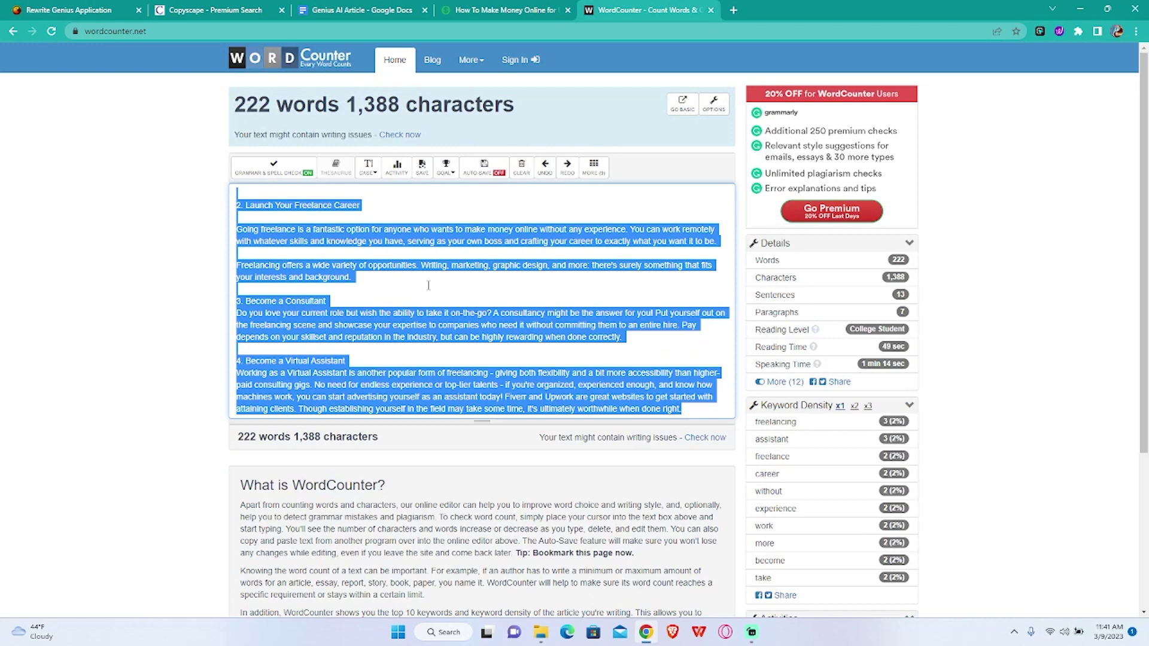
key(BackSpace)
key(ctrl+1)
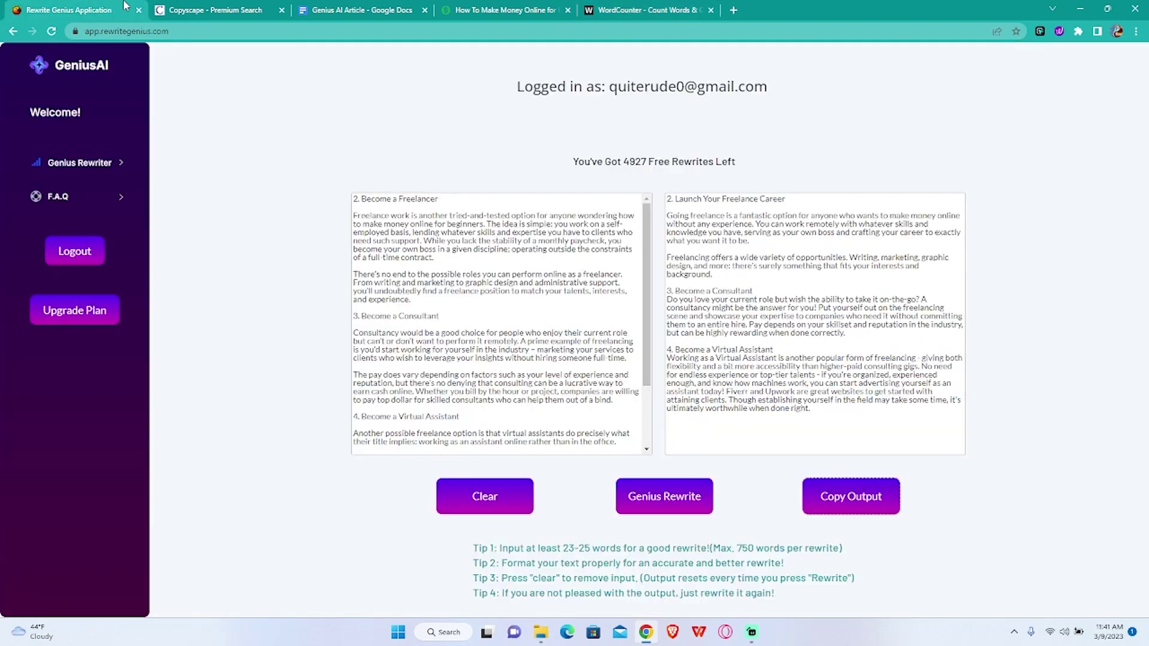
scroll(442, 305, down, 3)
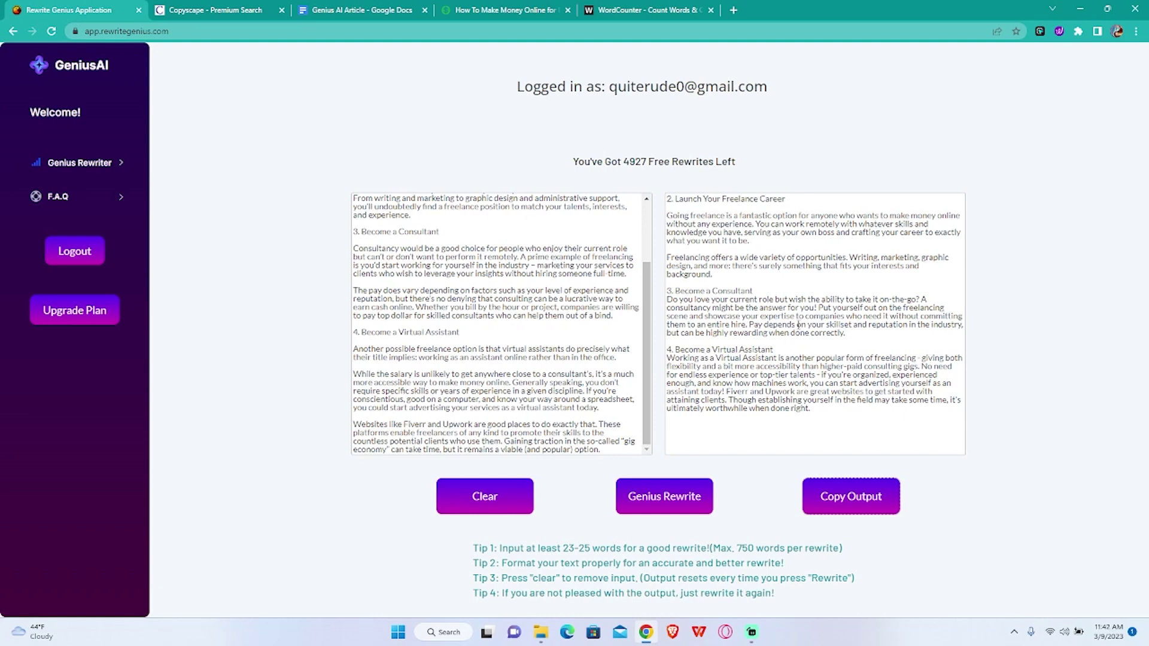
click(52, 32)
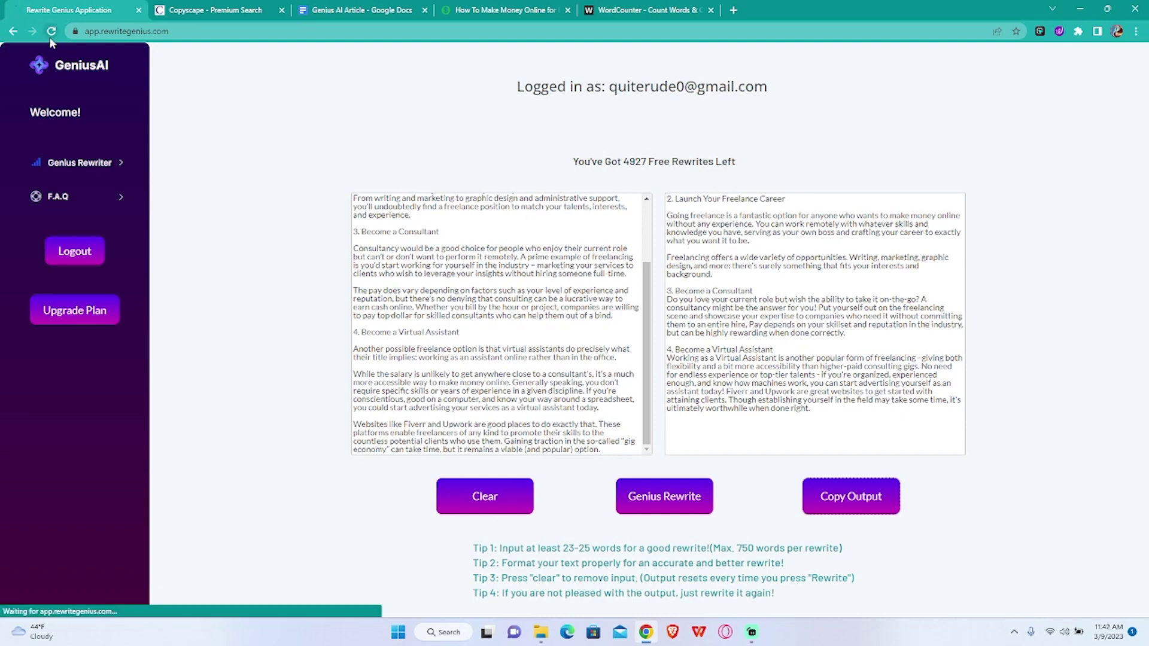
- Rewrite the '5. Tutoring Online' section and copy the output 'Tutoring Online - A Viable Way to Make Money'
key(ctrl+4)
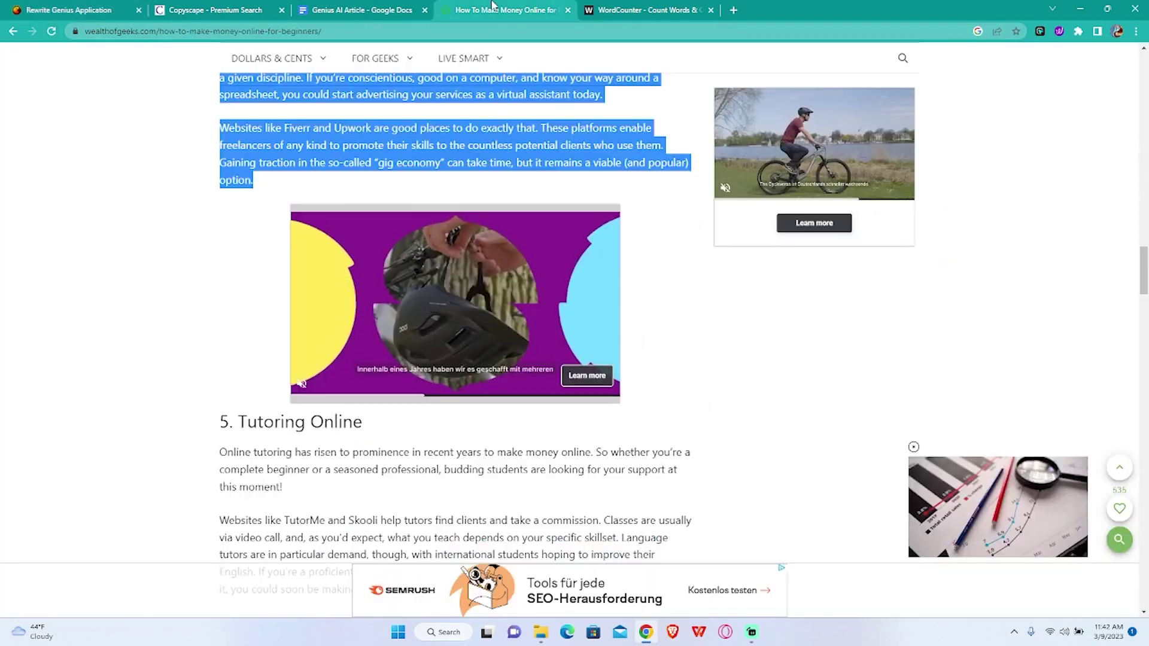
scroll(428, 120, down, 4)
drag(215, 181, 431, 352)
key(ctrl+c)
key(ctrl+1)
click(406, 308)
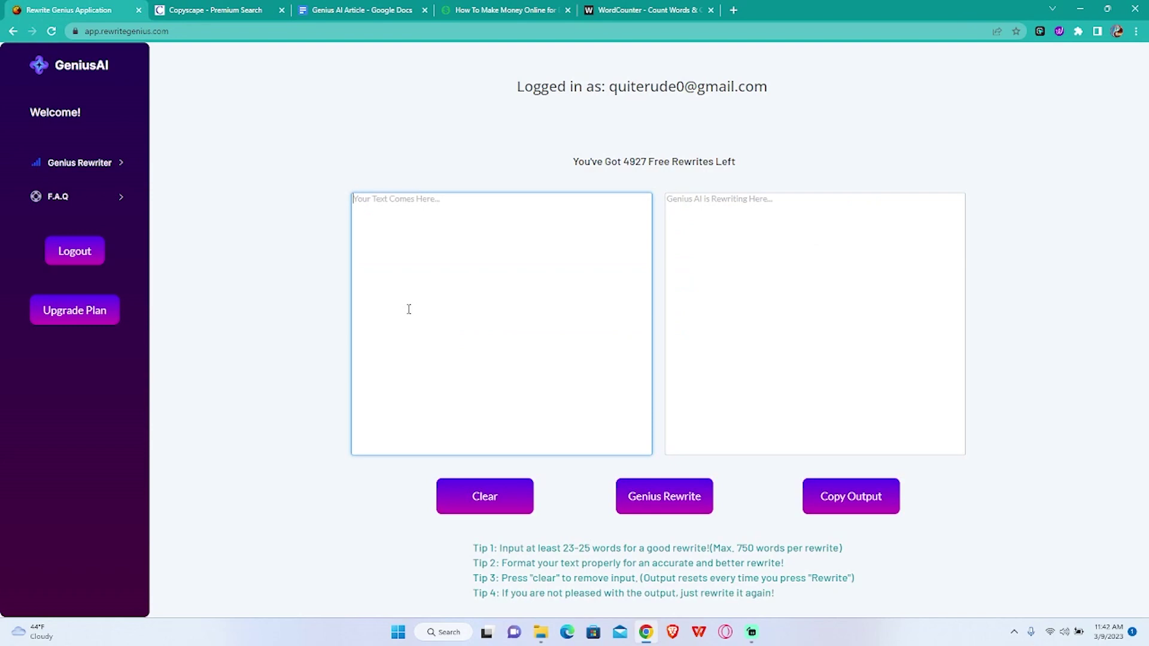
key(ctrl+v)
click(682, 504)
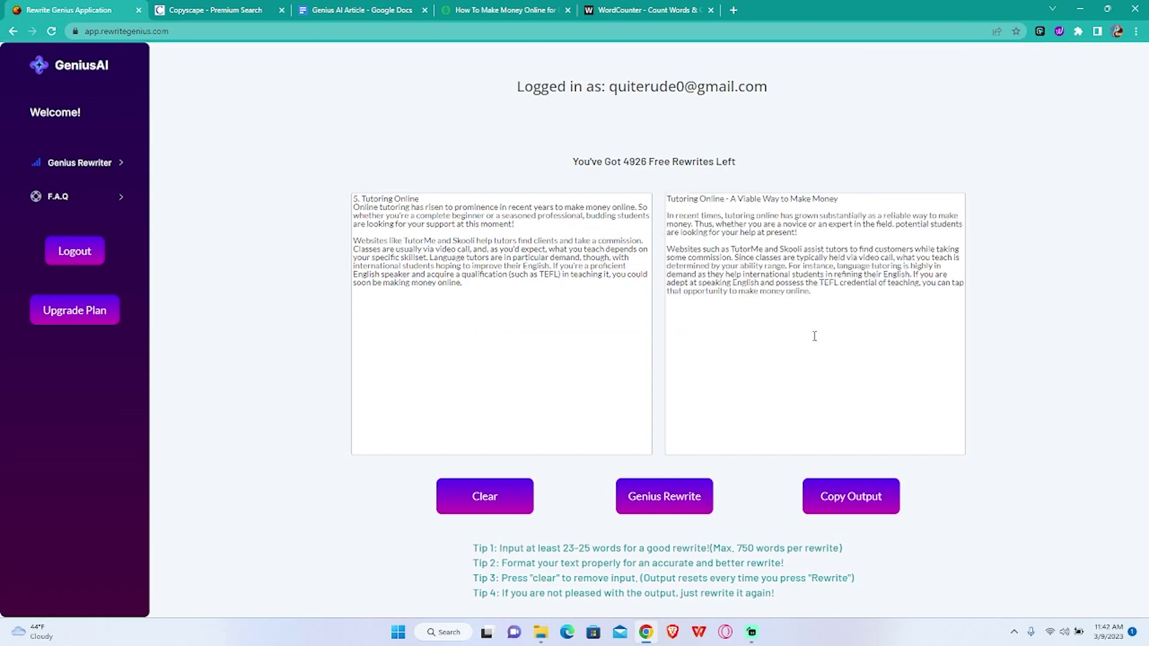
click(872, 498)
- Run a Copyscape Premium Search on the rewritten tutoring text, replacing the old text
click(226, 9)
mouse_move(731, 105)
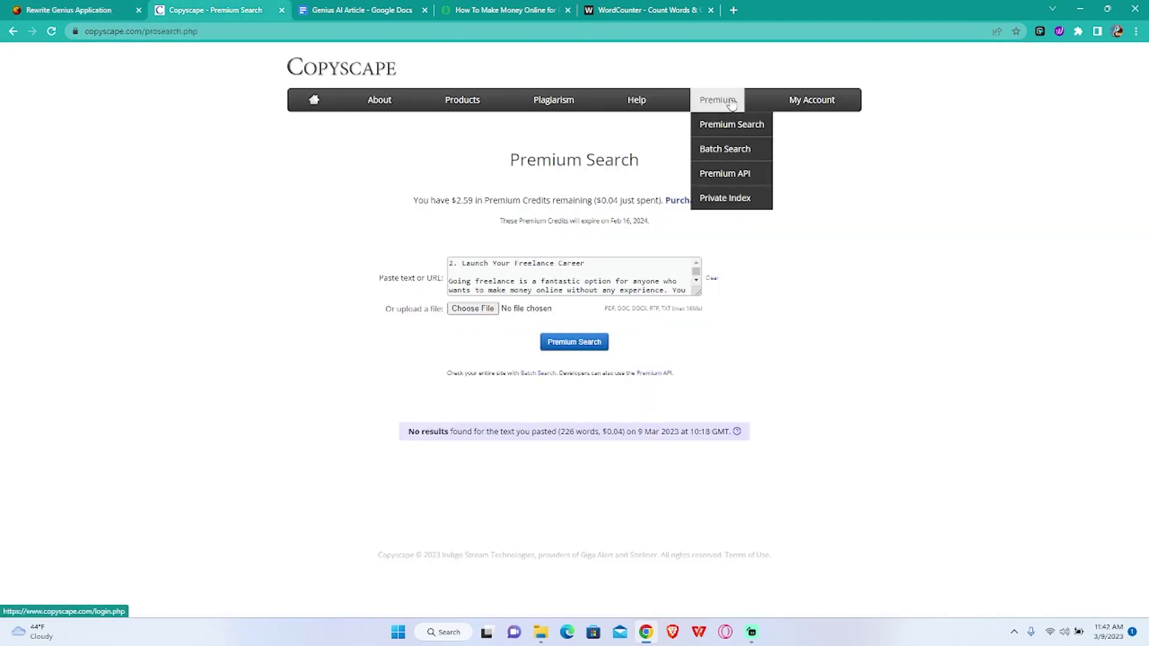
click(583, 275)
key(ctrl+a)
key(ctrl+v)
click(574, 342)
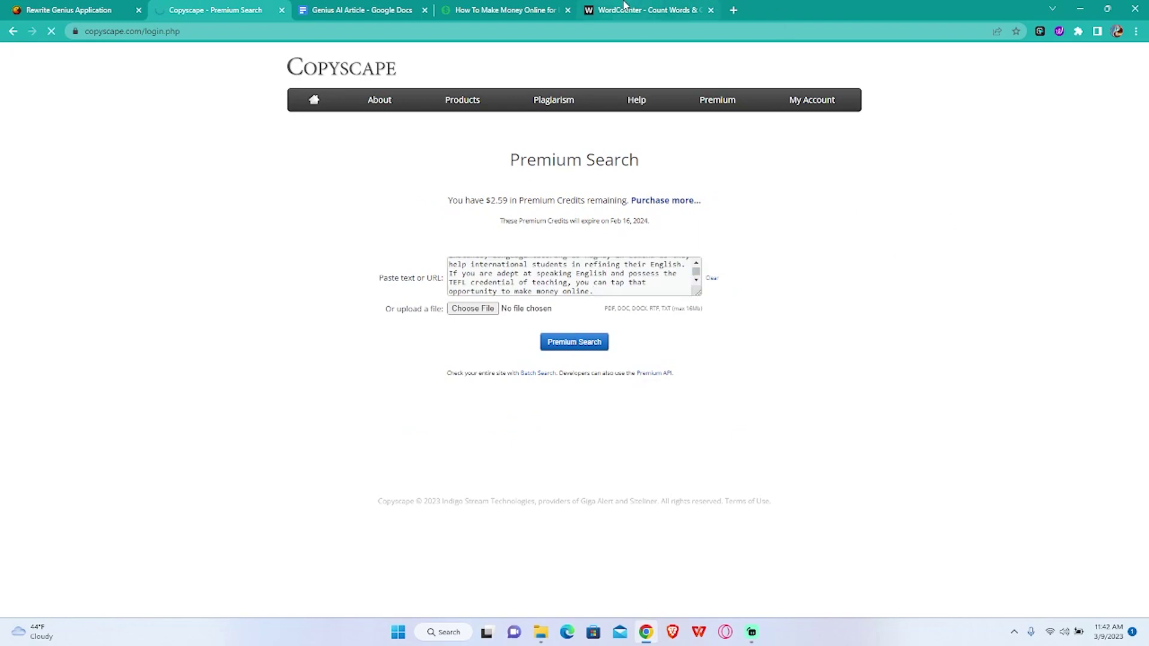
- Paste the tutoring section at the article's end with its title as Heading 2
click(359, 10)
scroll(452, 425, down, 10)
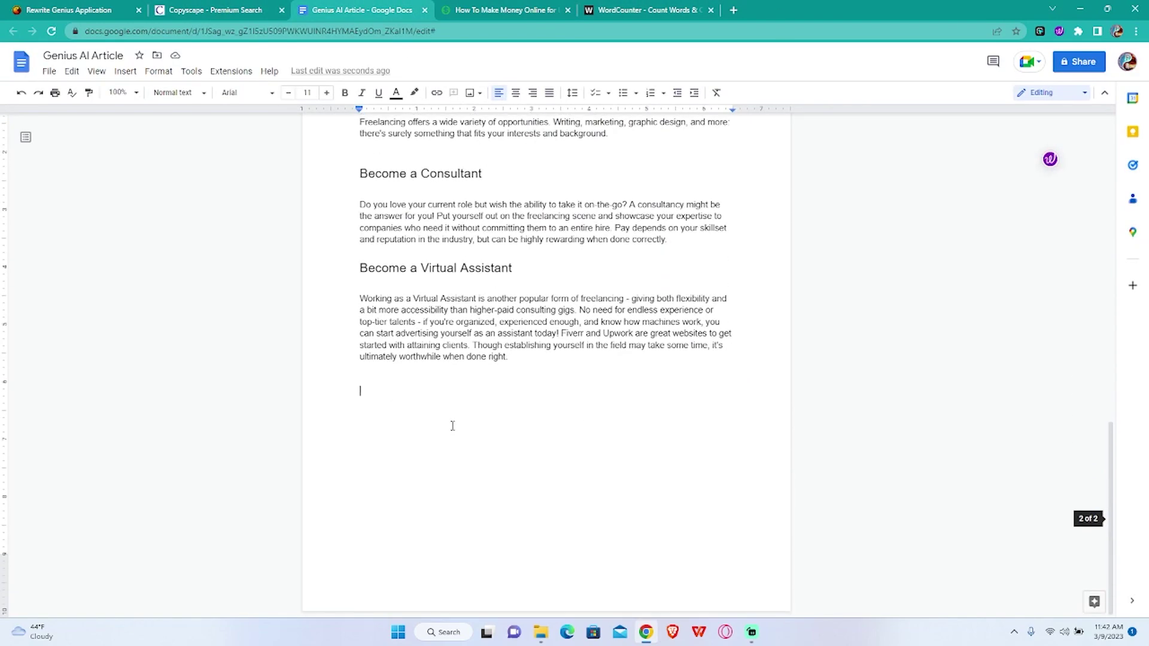
key(ctrl+v)
triple_click(452, 403)
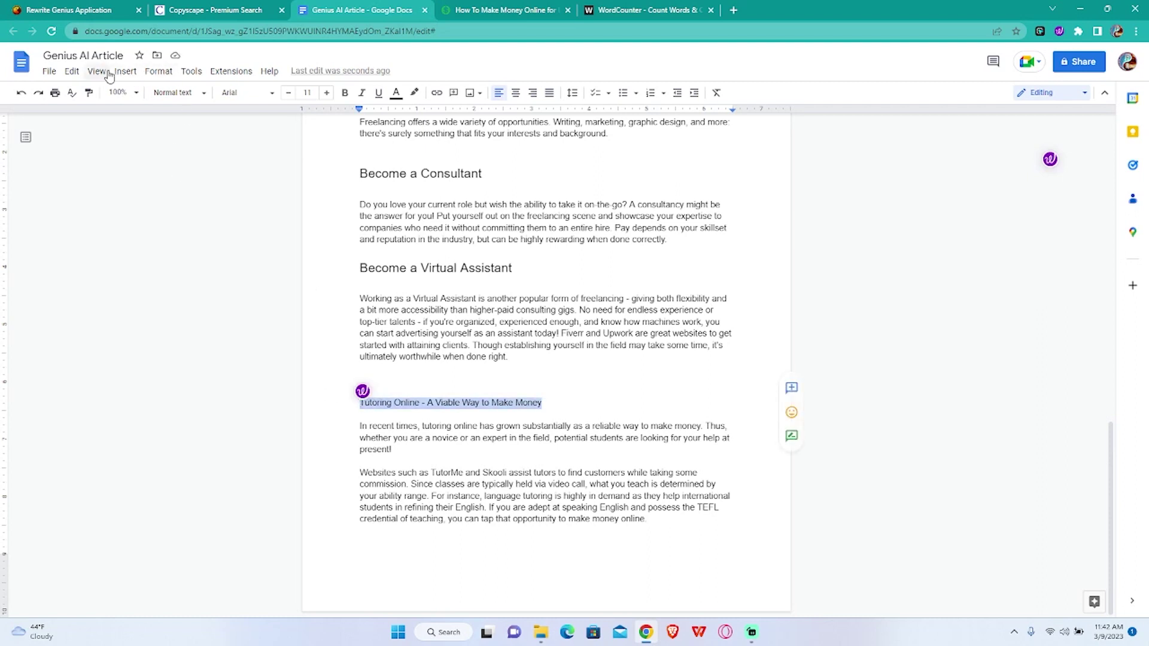
click(171, 92)
click(238, 297)
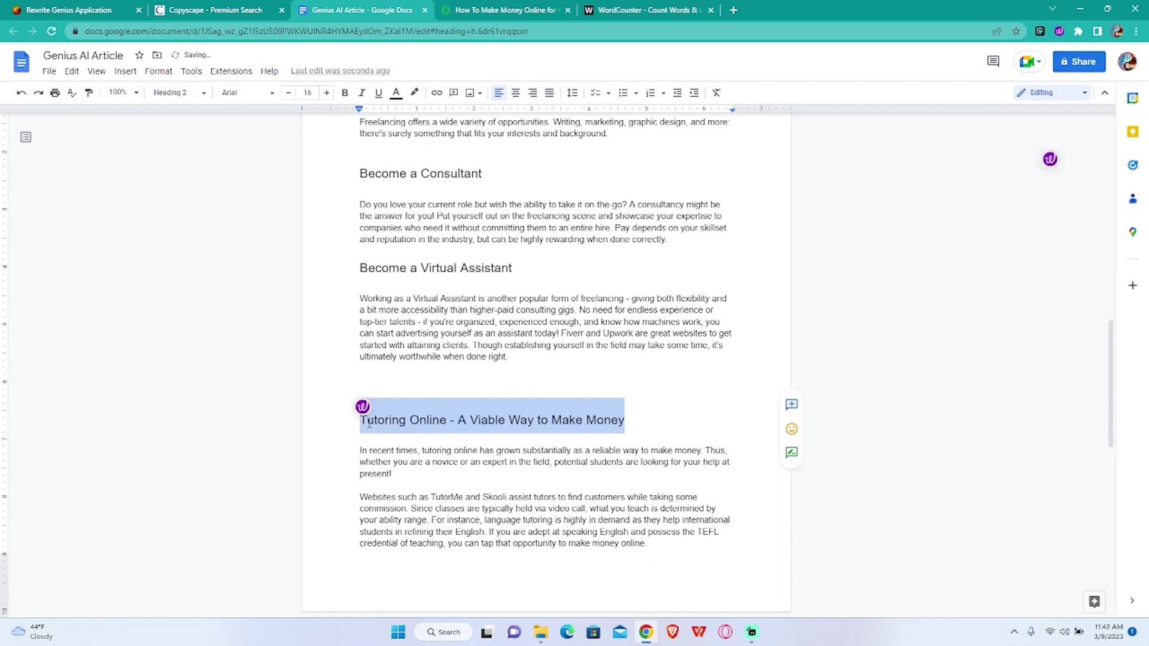
key(Left)
key(BackSpace)
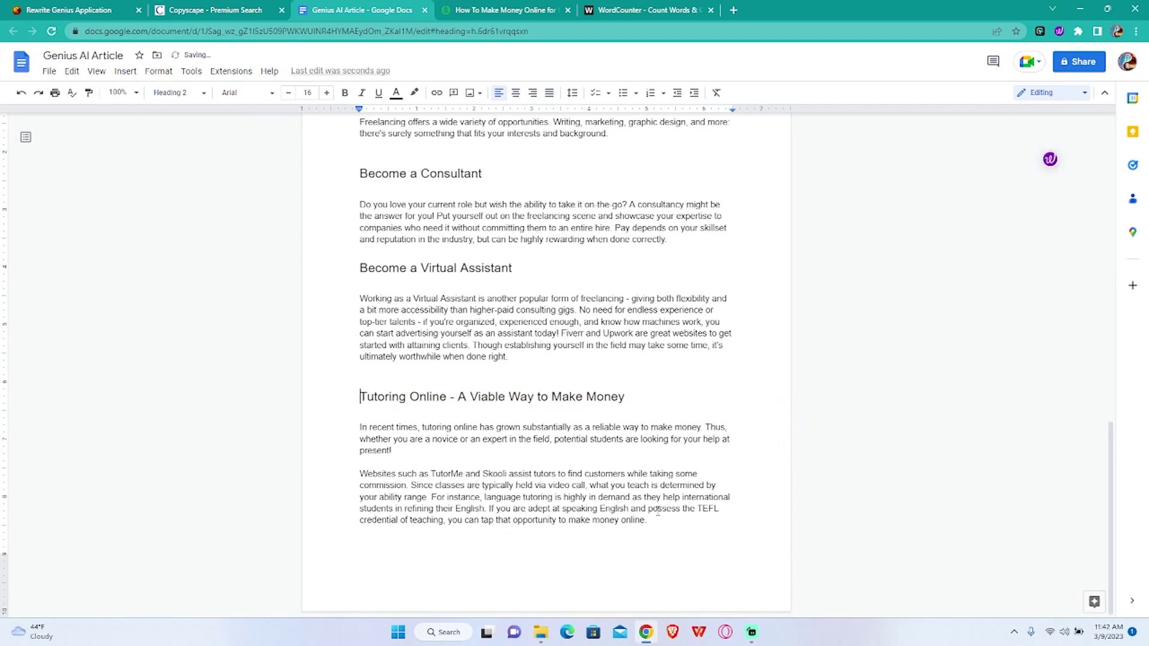
- Rejoin the accidentally split paragraph and add a page break after the tutoring section
click(658, 509)
key(Return)
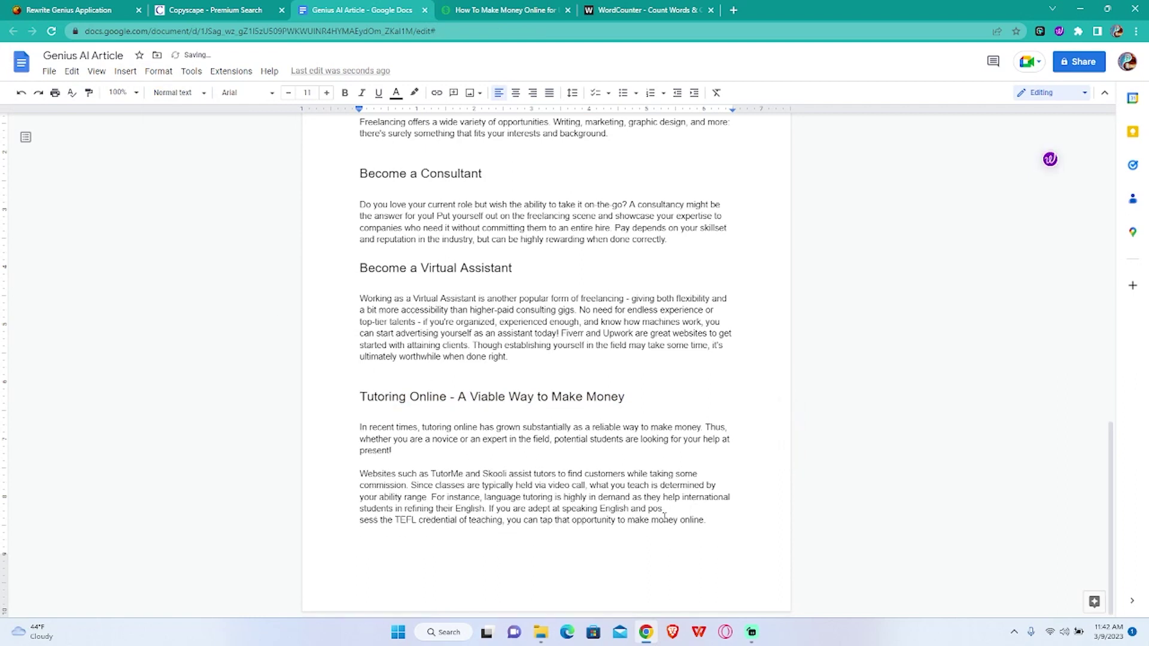
key(BackSpace)
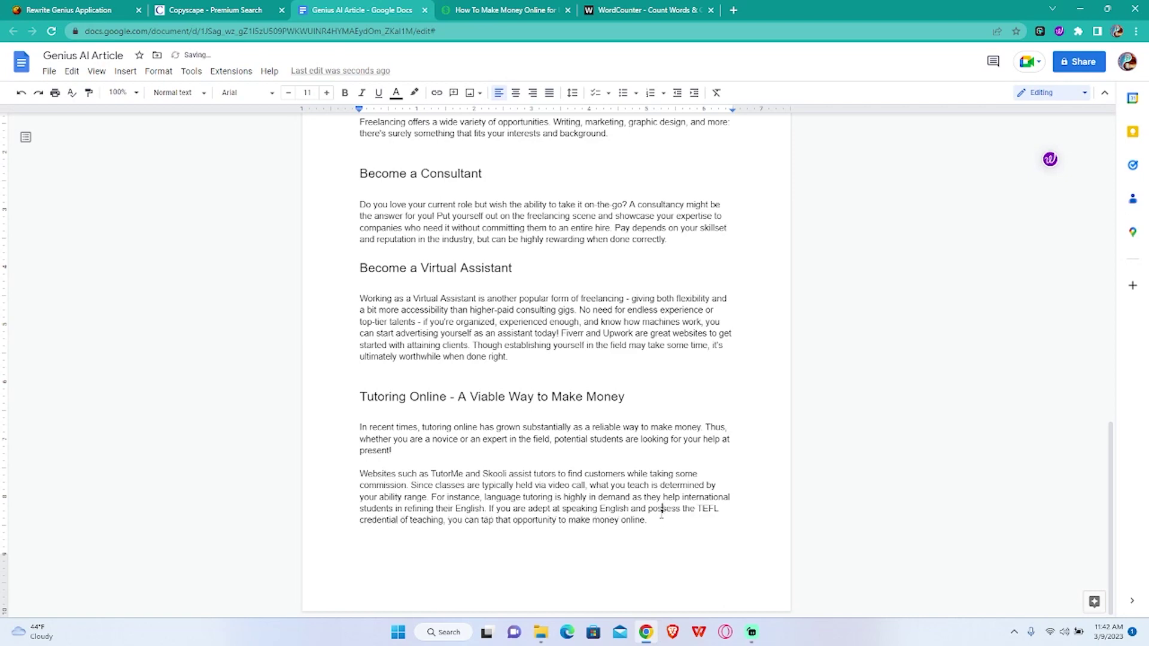
key(ctrl+End)
key(ctrl+Return)
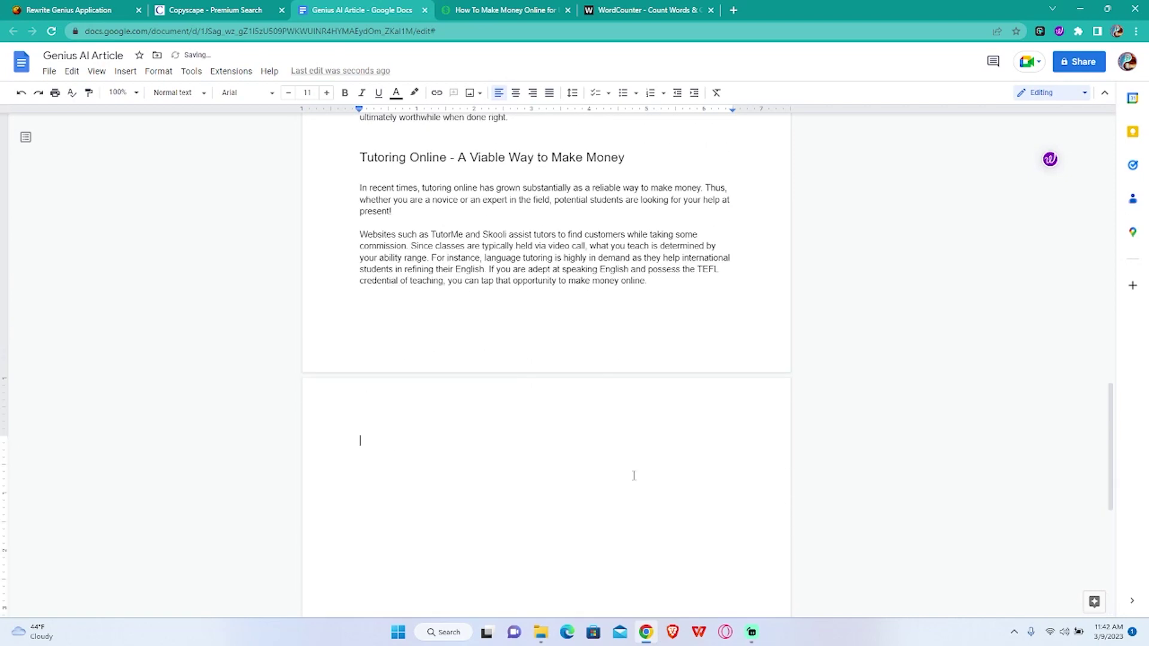
- Replace the rewriter input with the section 6 heading and opening paragraph
click(67, 9)
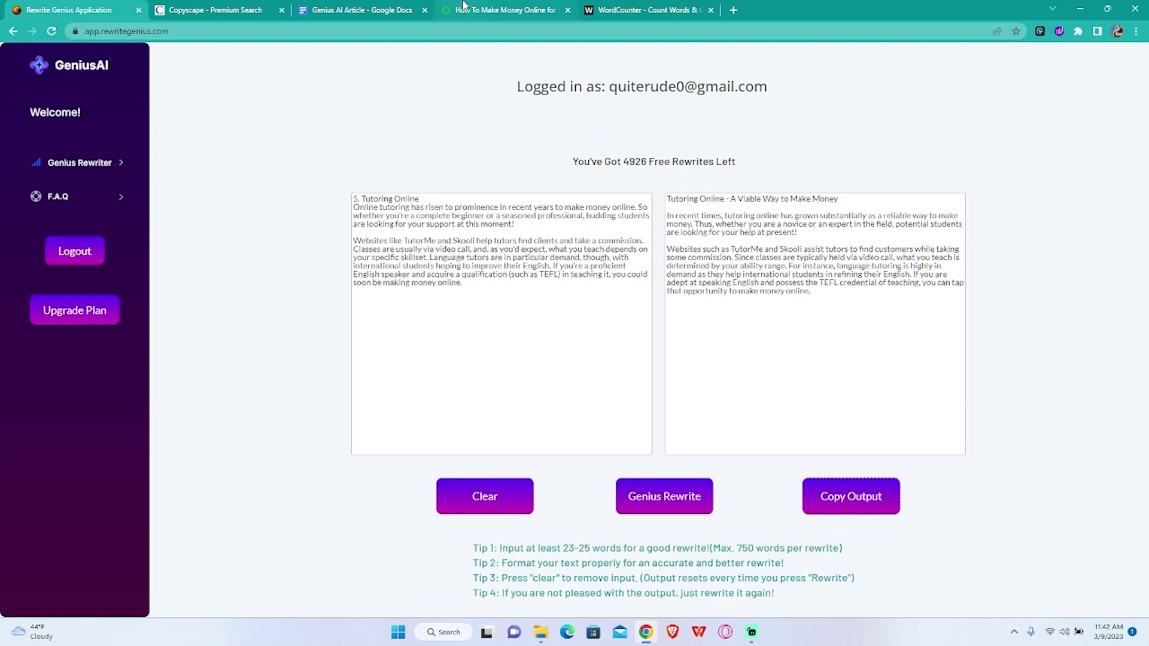
click(491, 9)
scroll(385, 344, down, 3)
scroll(303, 282, up, 1)
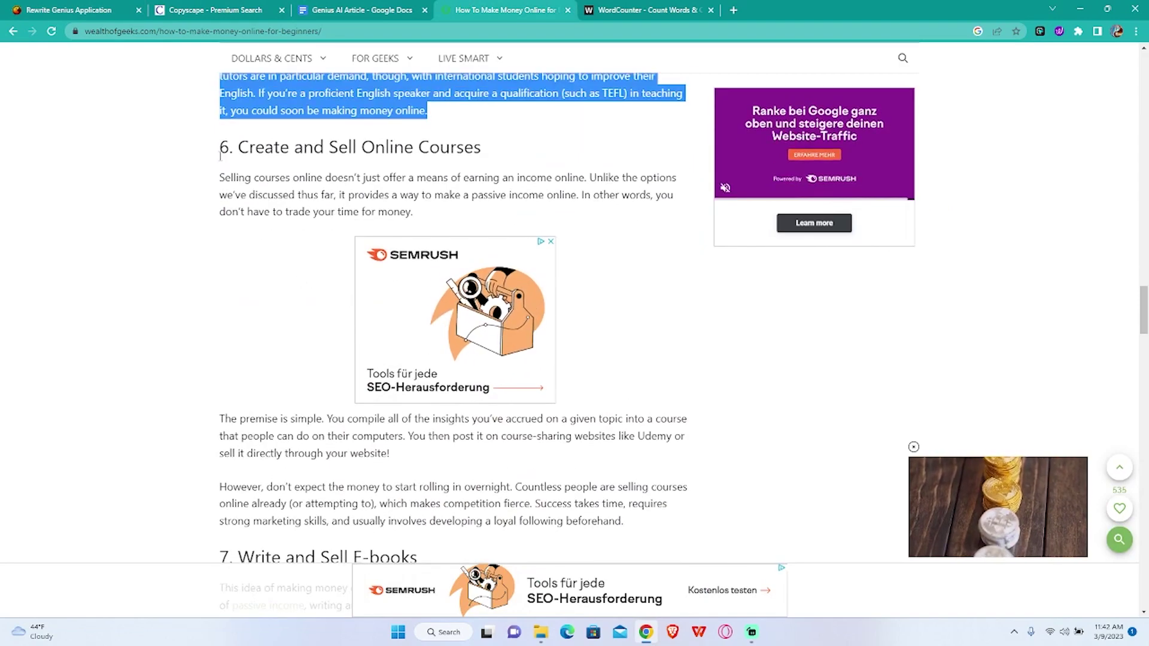
click(237, 148)
drag(237, 149, 431, 218)
click(90, 9)
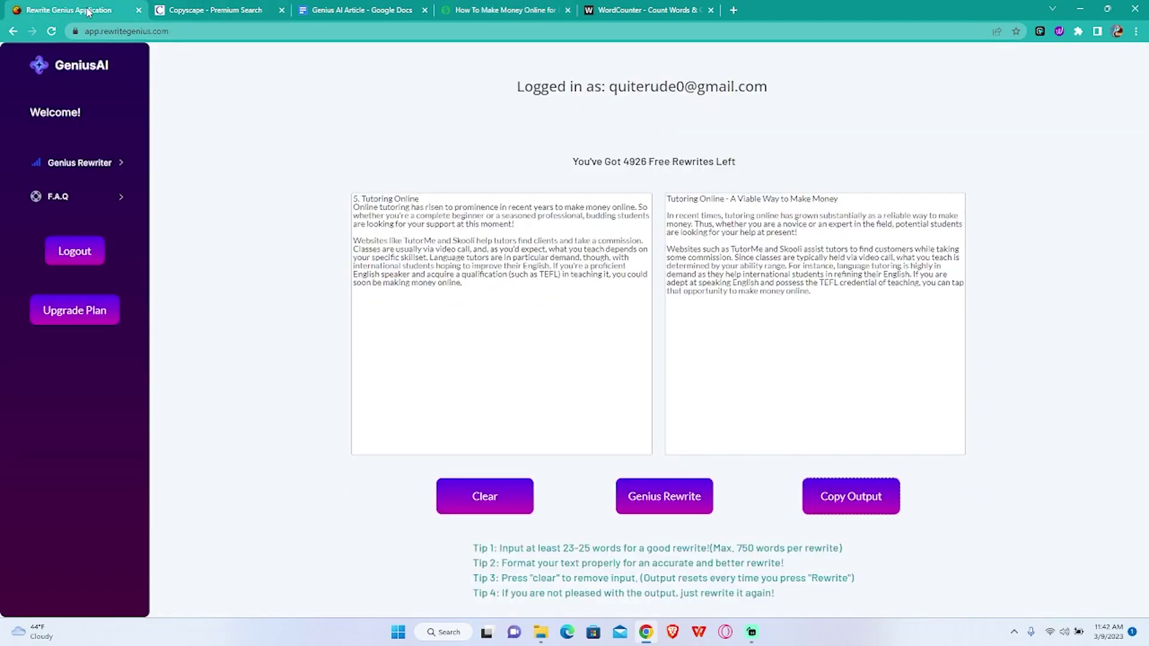
click(521, 334)
key(ctrl+a)
key(ctrl+v)
key(Return)
click(631, 239)
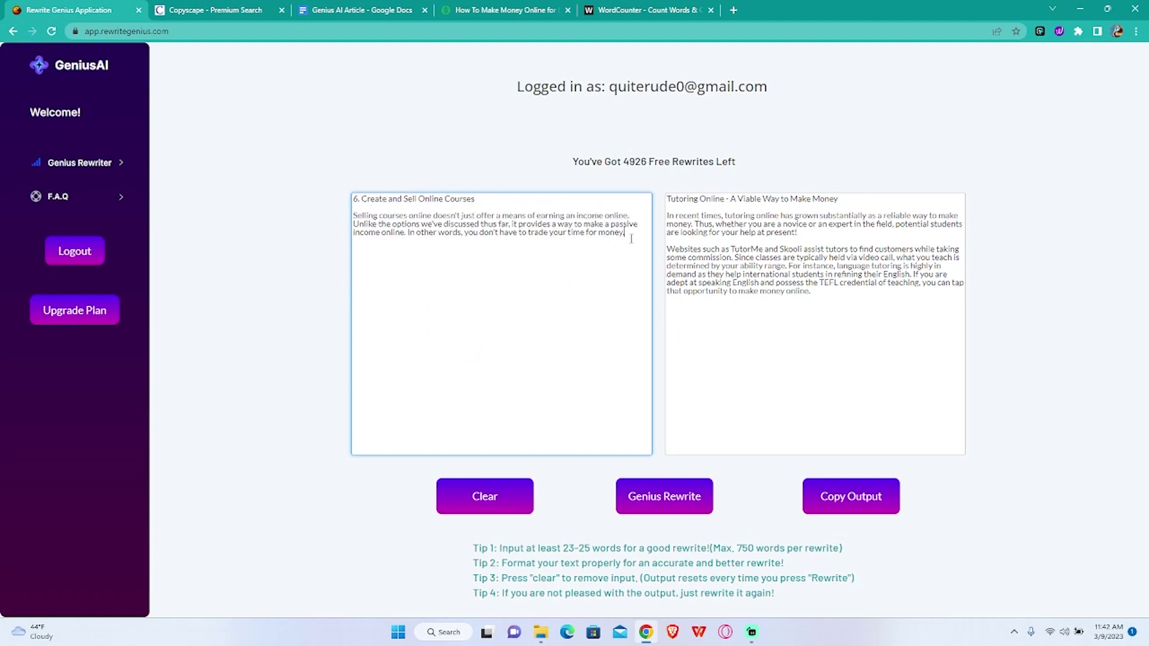
- Append the remaining section 6 paragraphs to the input and run Genius Rewrite
click(506, 10)
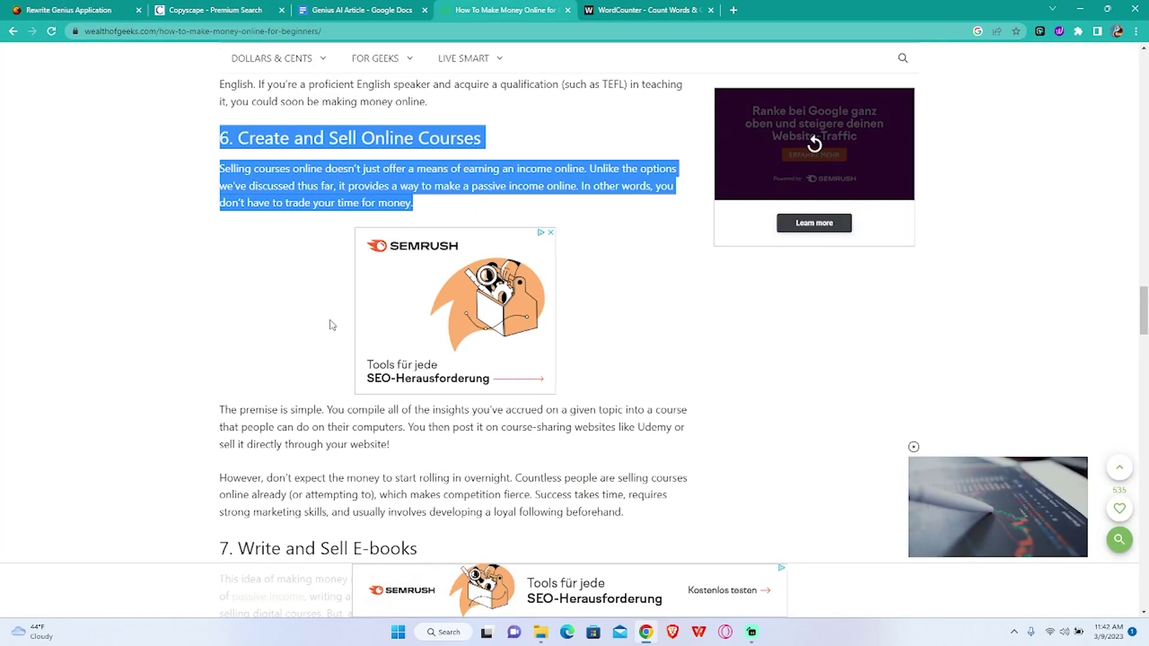
scroll(233, 285, down, 3)
drag(219, 239, 436, 324)
drag(624, 342, 219, 240)
key(ctrl+c)
click(210, 10)
click(21, 6)
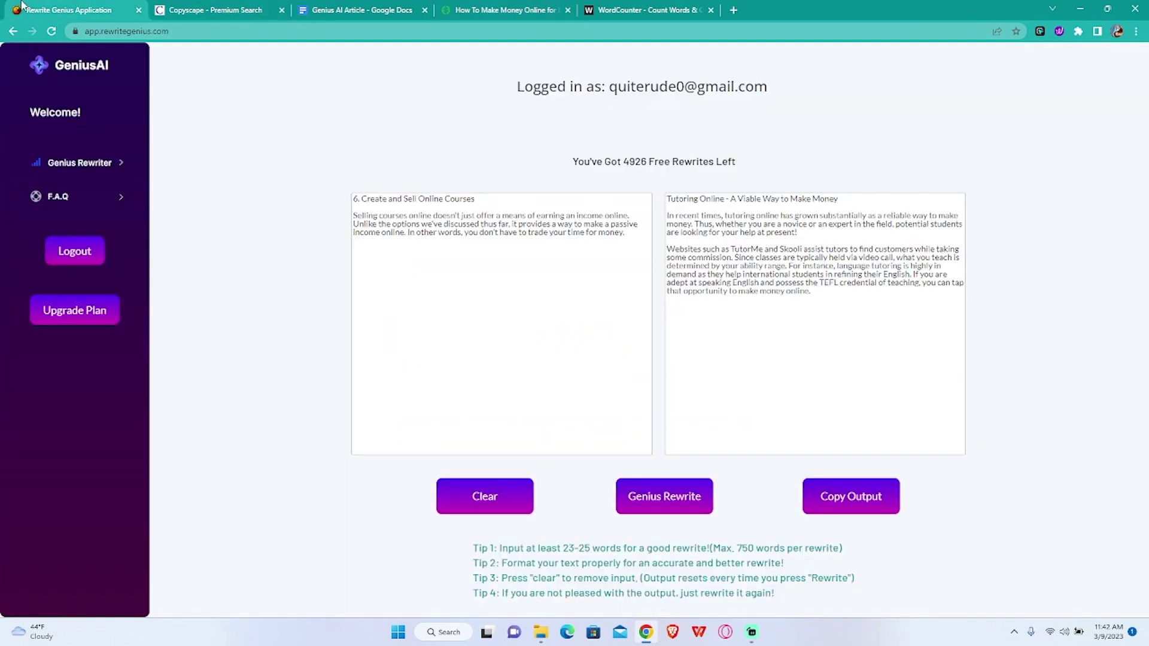
click(489, 282)
key(ctrl+v)
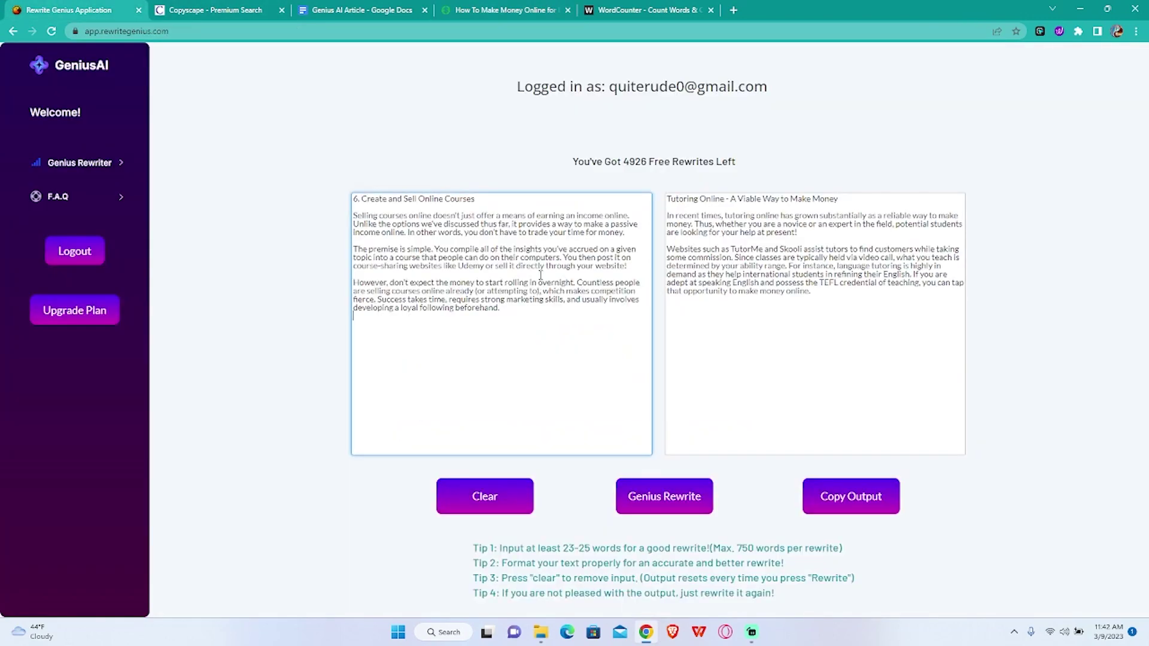
click(664, 496)
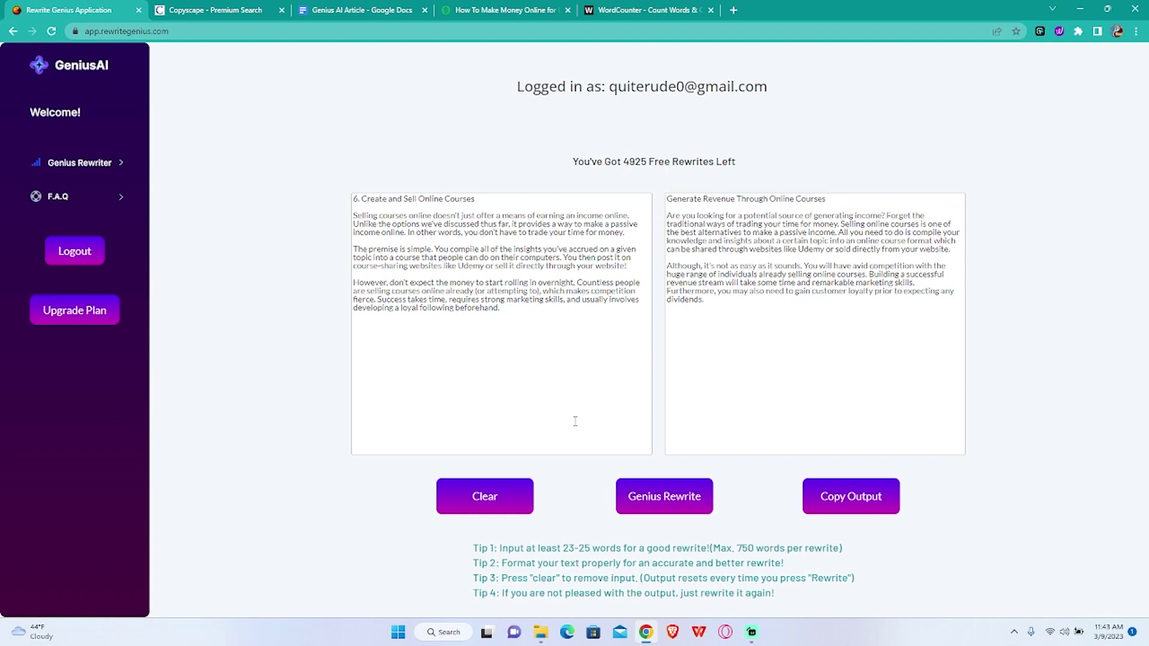
- Paste the rewritten online courses section into the article and remove the extra blank lines
click(847, 500)
click(362, 10)
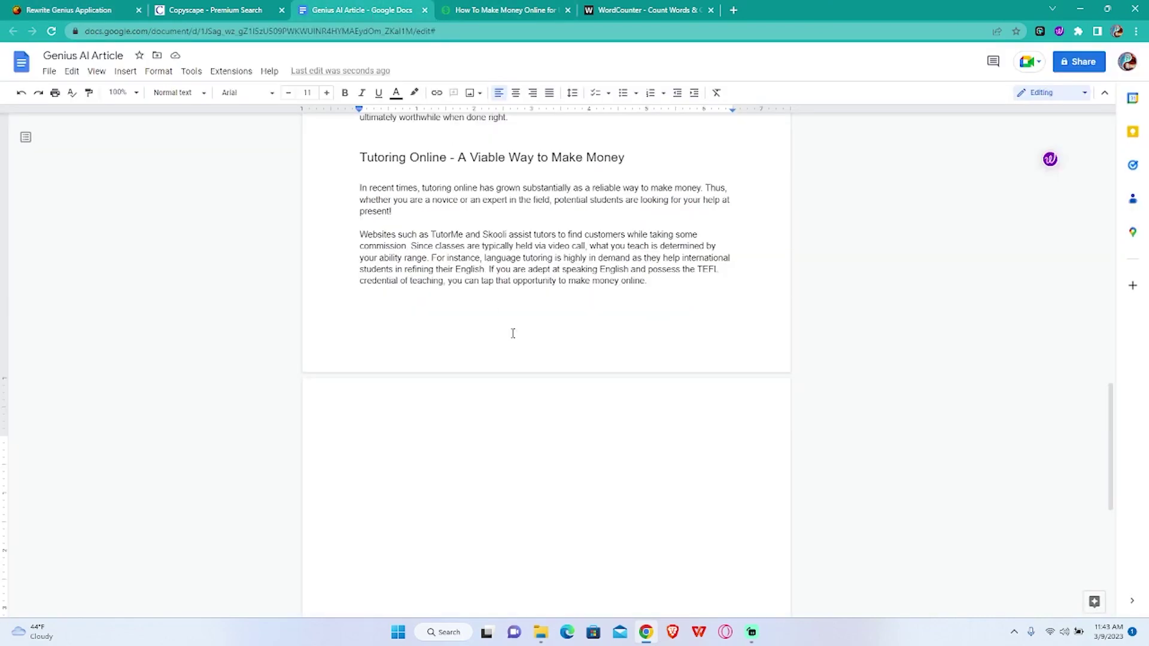
text(Generate Revenue Through Online Courses  Are you looking for a potential source of generating income? Forget the traditional ways of trading your time for money. Selling online courses is one of the best alternatives to make a passive income. All you need to do is compile your knowledge and insights about a certain topic into an online course format which can be shared through websites like Udemy or sold directly from your website.  Although, it's not as easy as it sounds. You will have avid competition with the huge range of individuals already selling online courses. Building a successful revenue stream will take some time and remarkable marketing skills. Furthermore, you may also need to gain customer loyalty prior to expecting any dividends.)
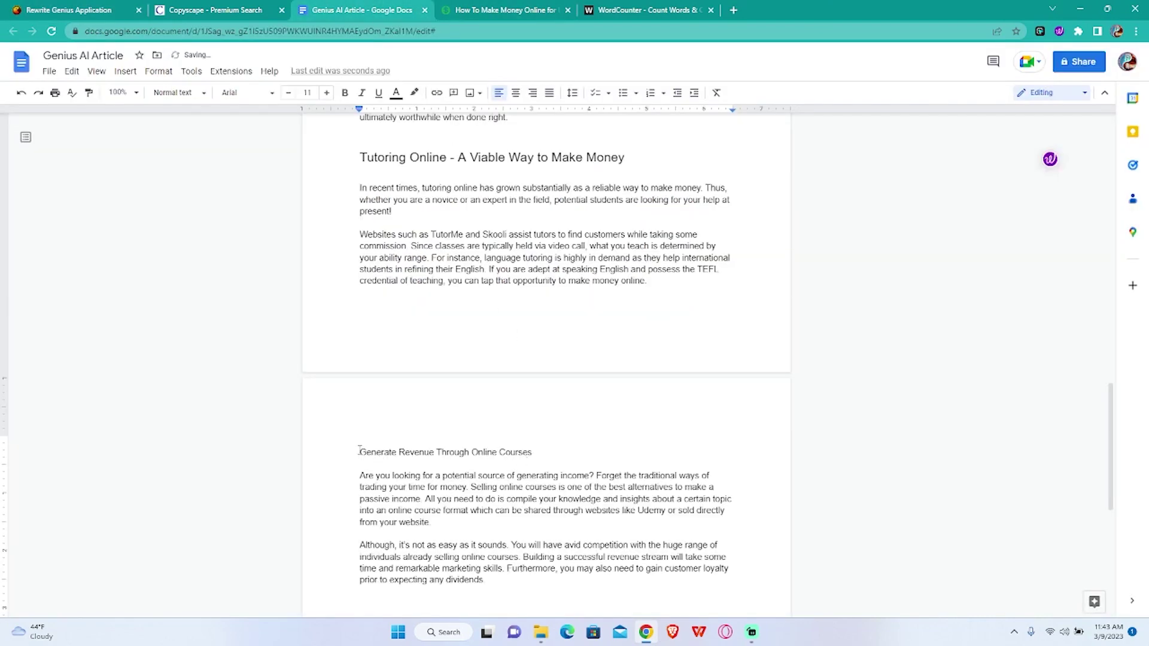
click(360, 450)
key(BackSpace)
key(BackSpace)
key(Return)
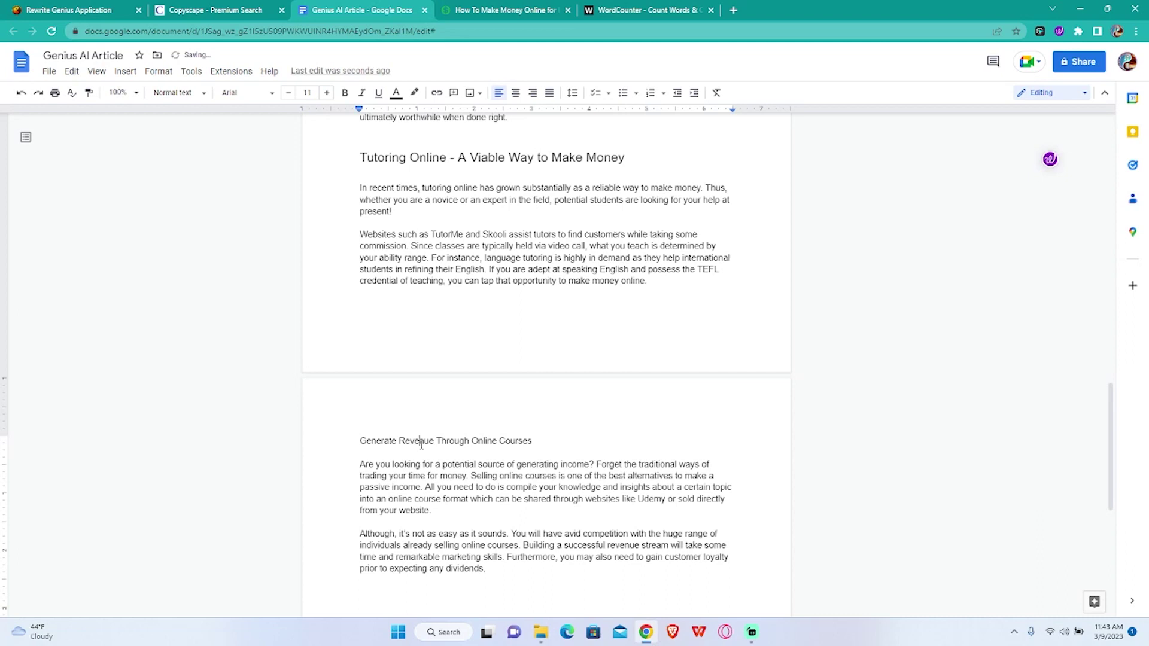
- Style the Generate Revenue Through Online Courses title as Heading 2
drag(535, 442, 355, 443)
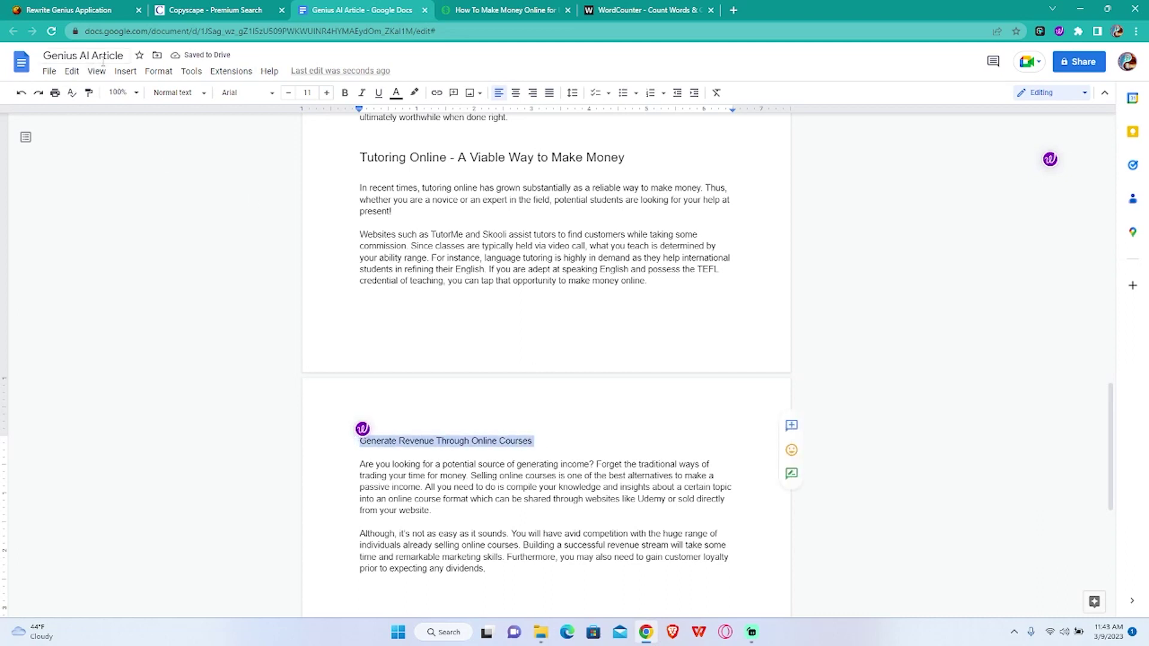
click(177, 92)
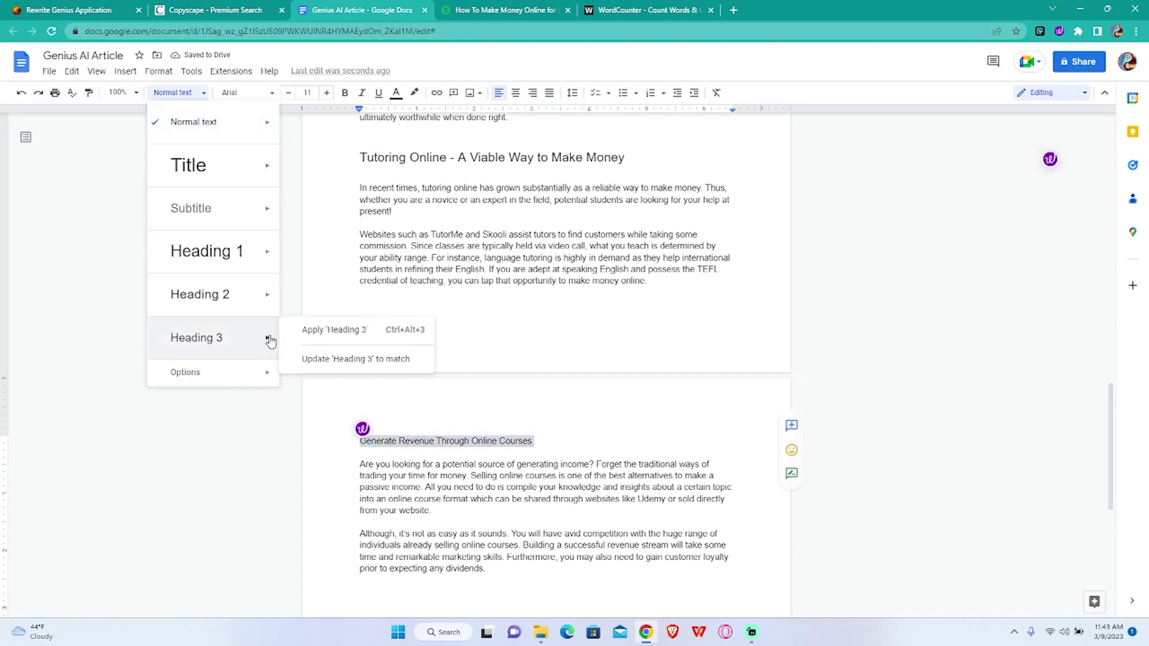
mouse_move(229, 312)
click(334, 287)
scroll(526, 466, down, 2)
click(528, 466)
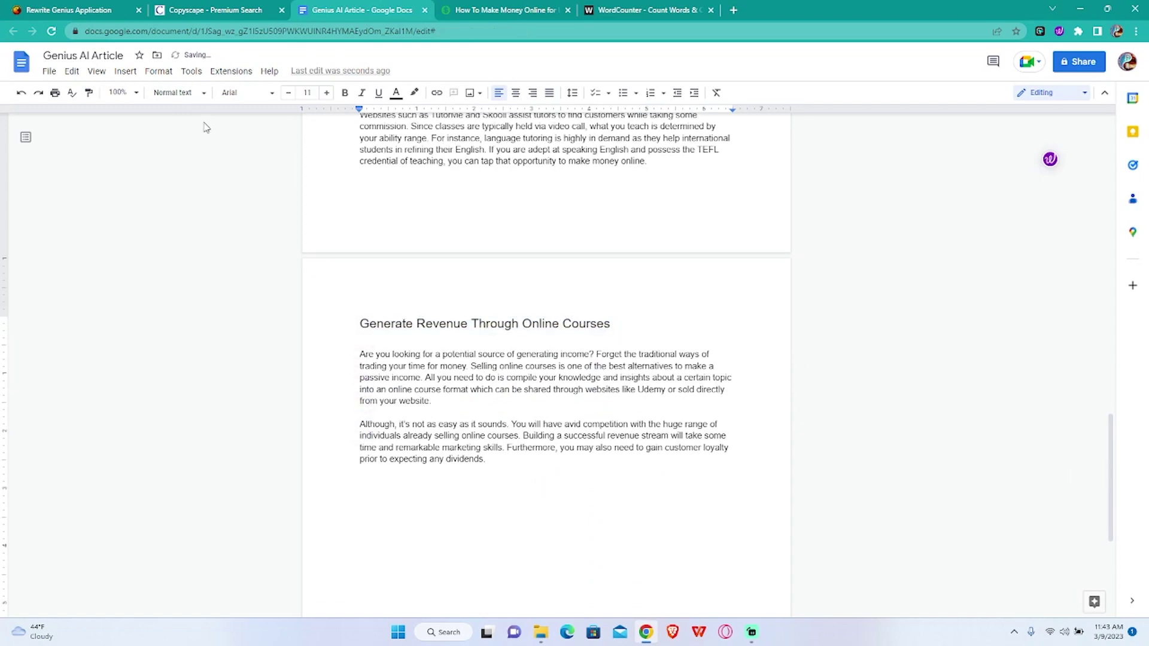
key(ctrl+1)
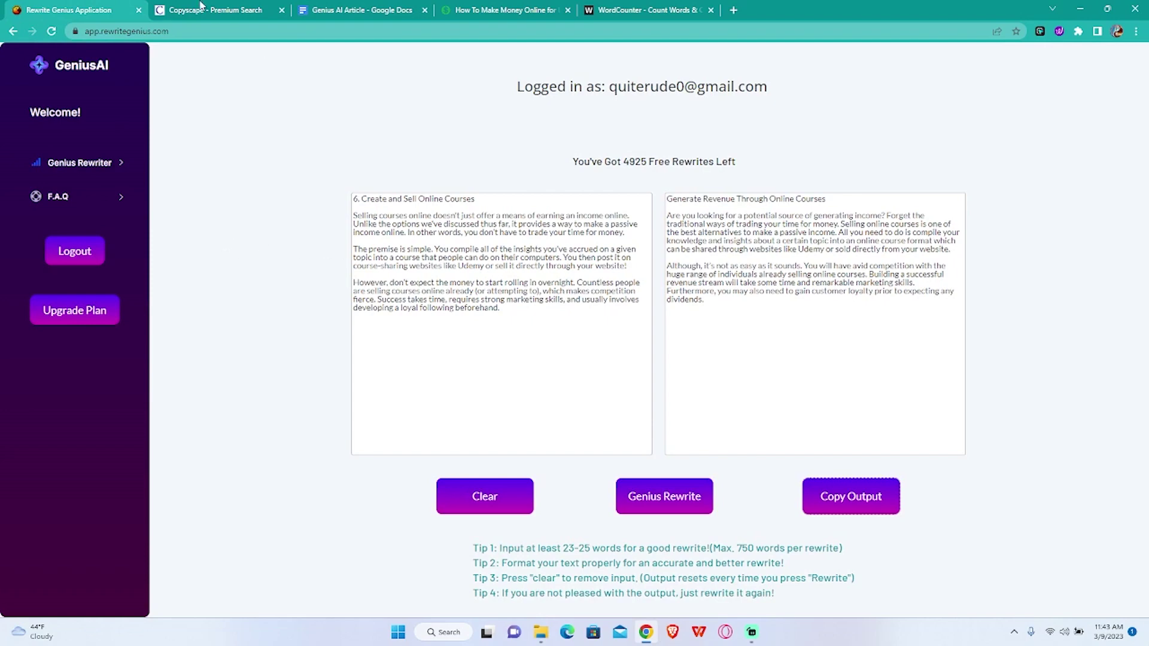
- Replace the rewriter's input with the section 7 heading and paragraph from the source article
click(487, 8)
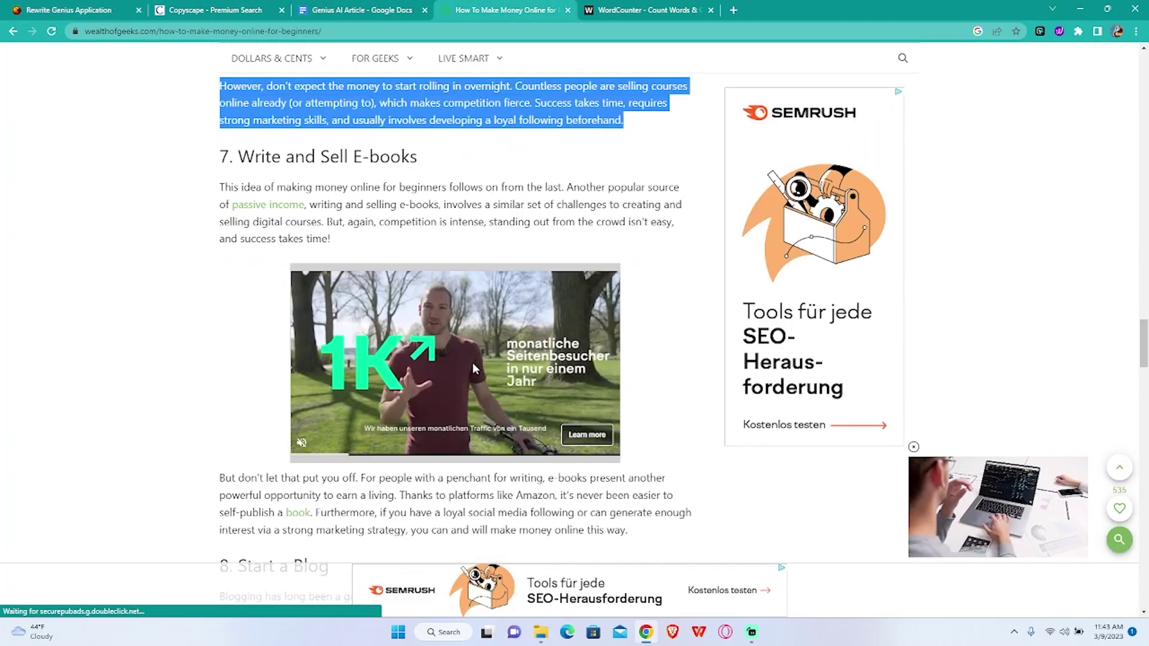
scroll(472, 362, down, 1)
drag(220, 144, 379, 225)
key(ctrl+c)
key(ctrl+1)
click(475, 361)
key(ctrl+a)
key(ctrl+v)
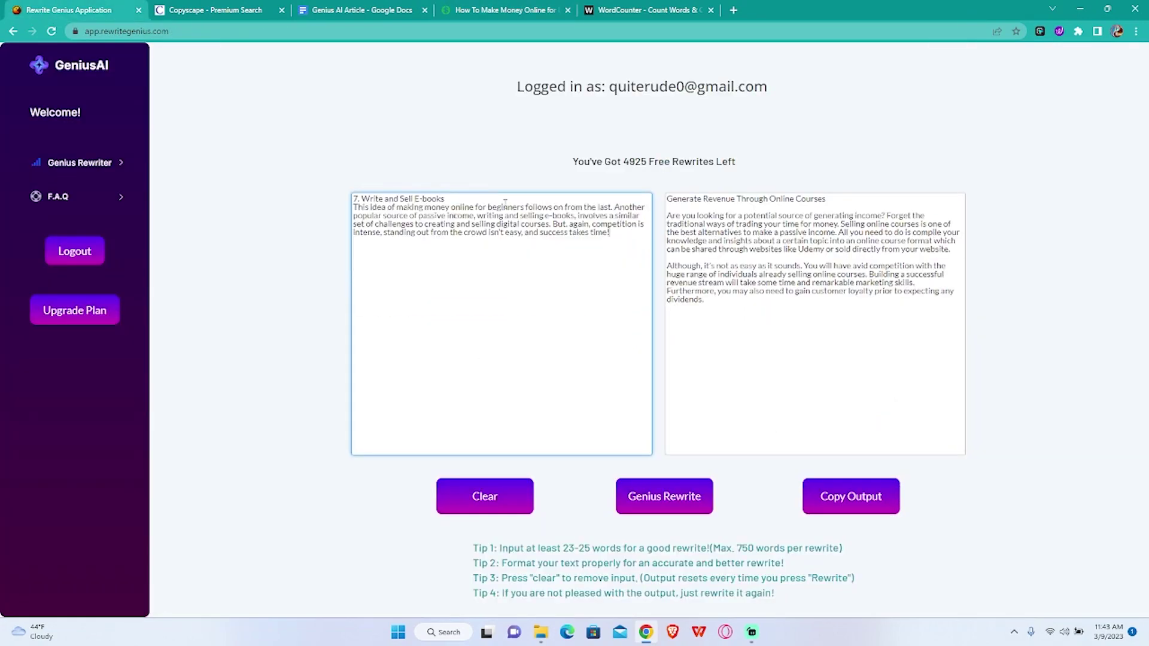
- Add the 'But don't let that put you off' paragraph to the input text
click(488, 10)
scroll(208, 219, down, 4)
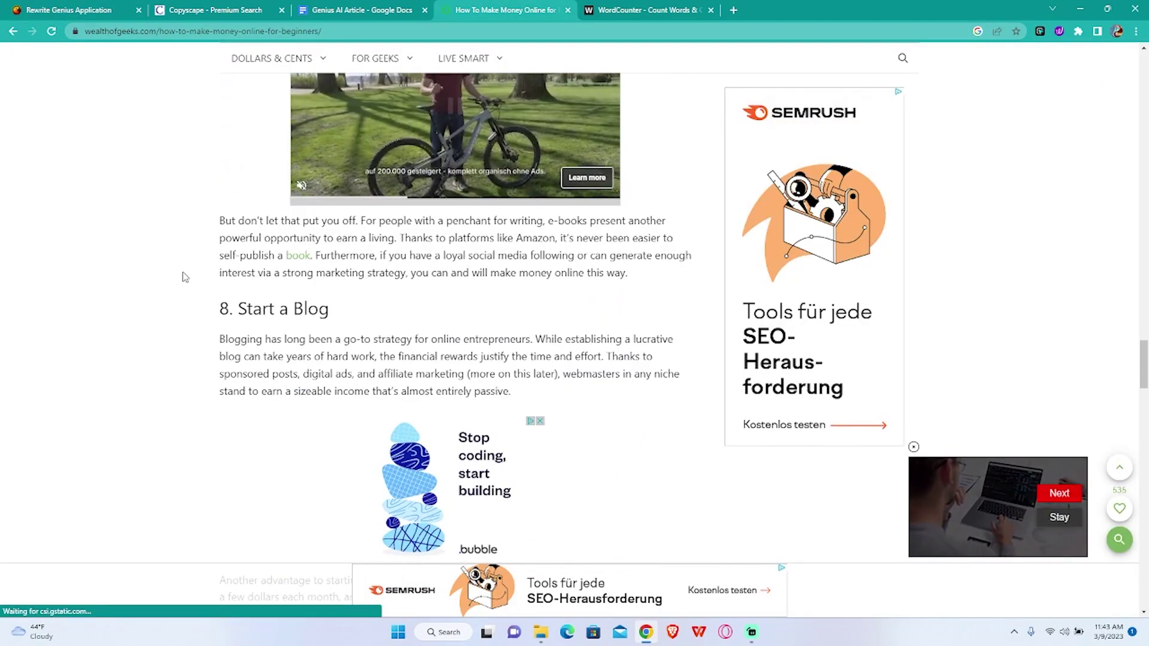
drag(208, 219, 629, 273)
key(ctrl+c)
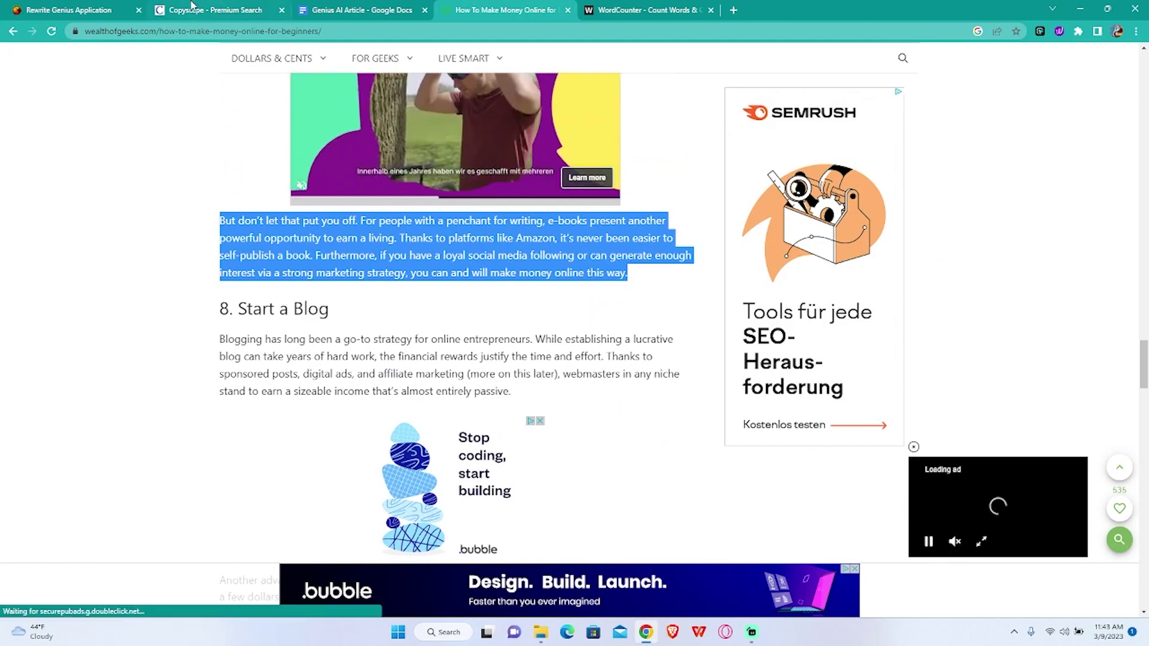
key(ctrl+1)
click(479, 276)
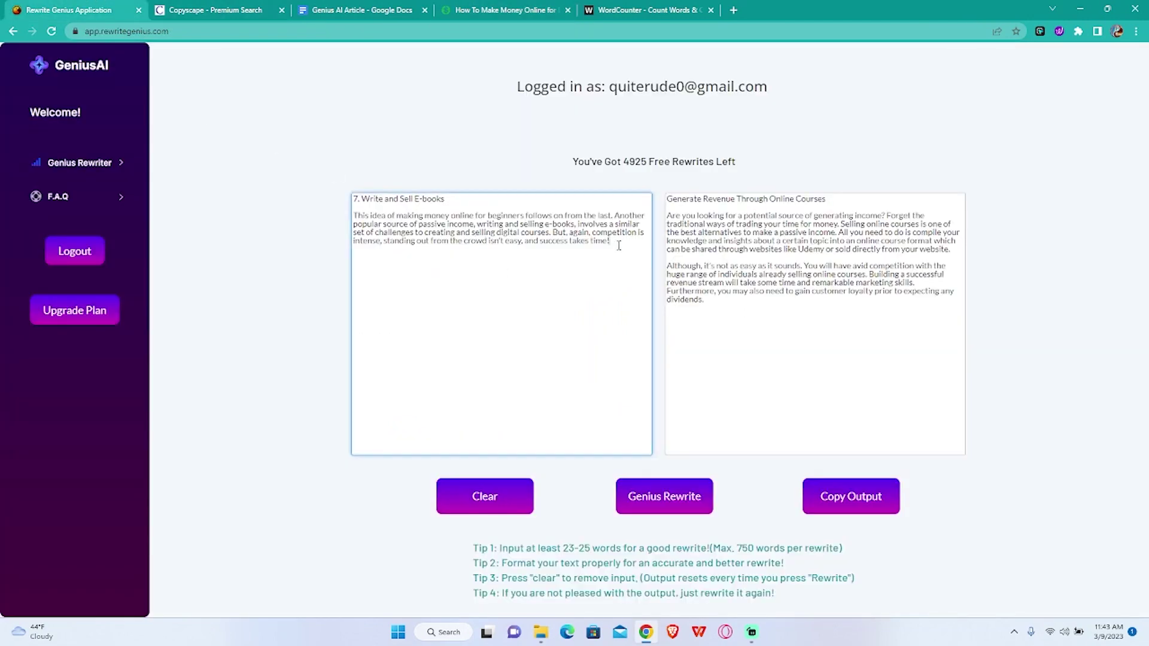
key(ctrl+v)
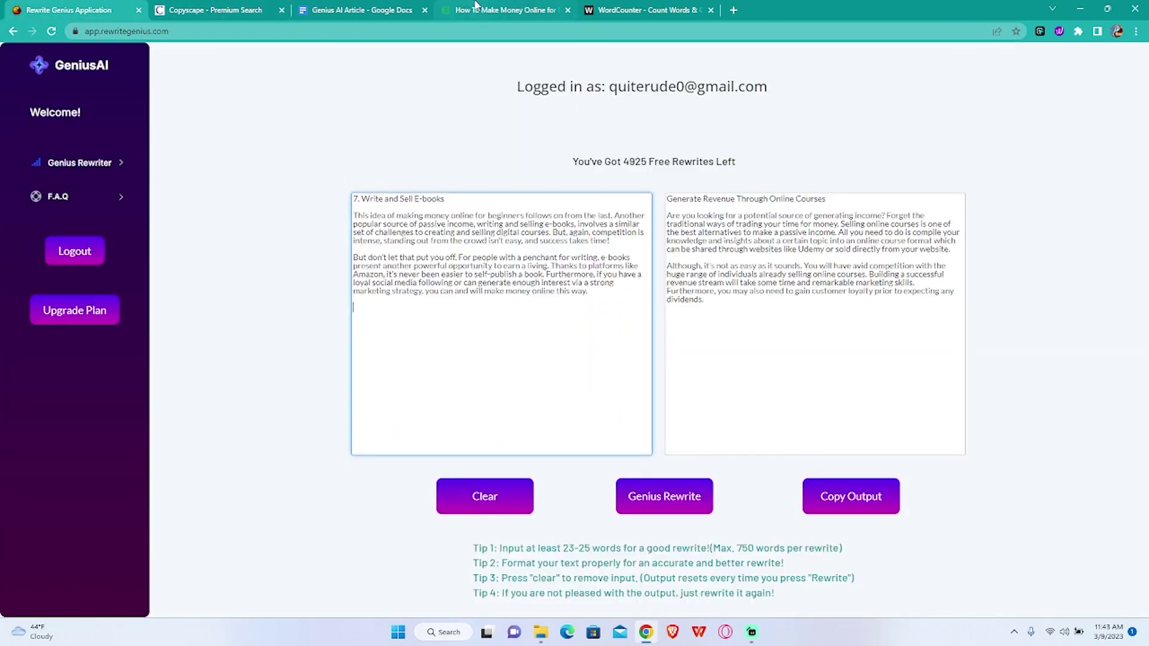
- Append the Start a Blog section to the input text
click(454, 9)
scroll(221, 117, down, 5)
scroll(222, 117, up, 2)
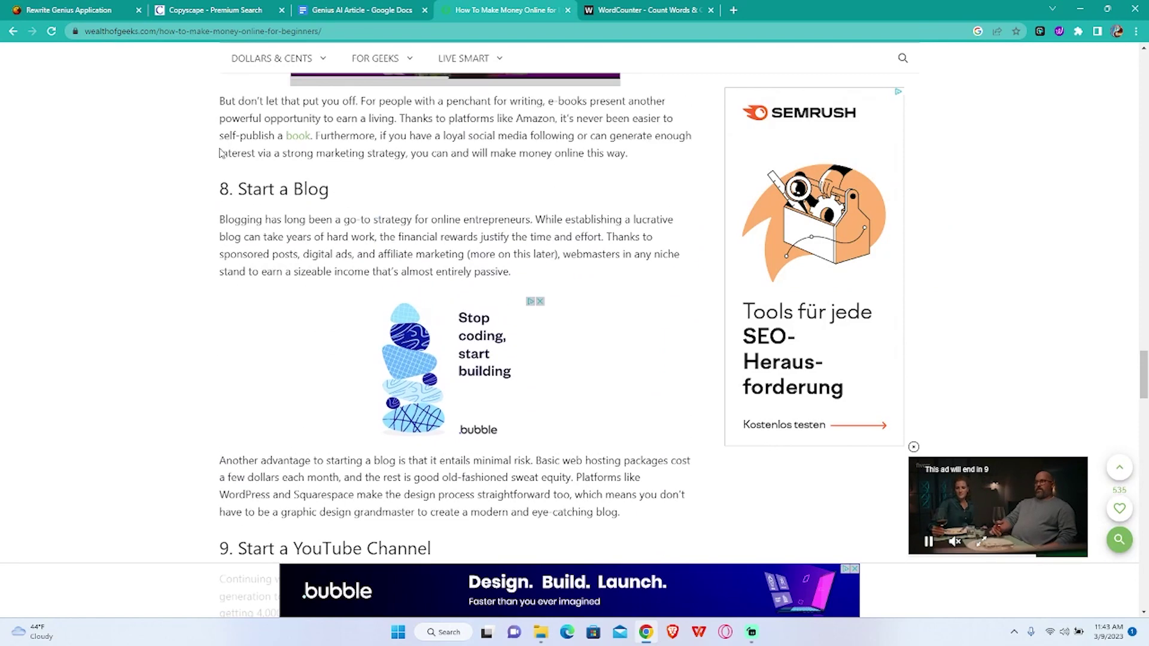
drag(219, 189, 510, 272)
click(50, 5)
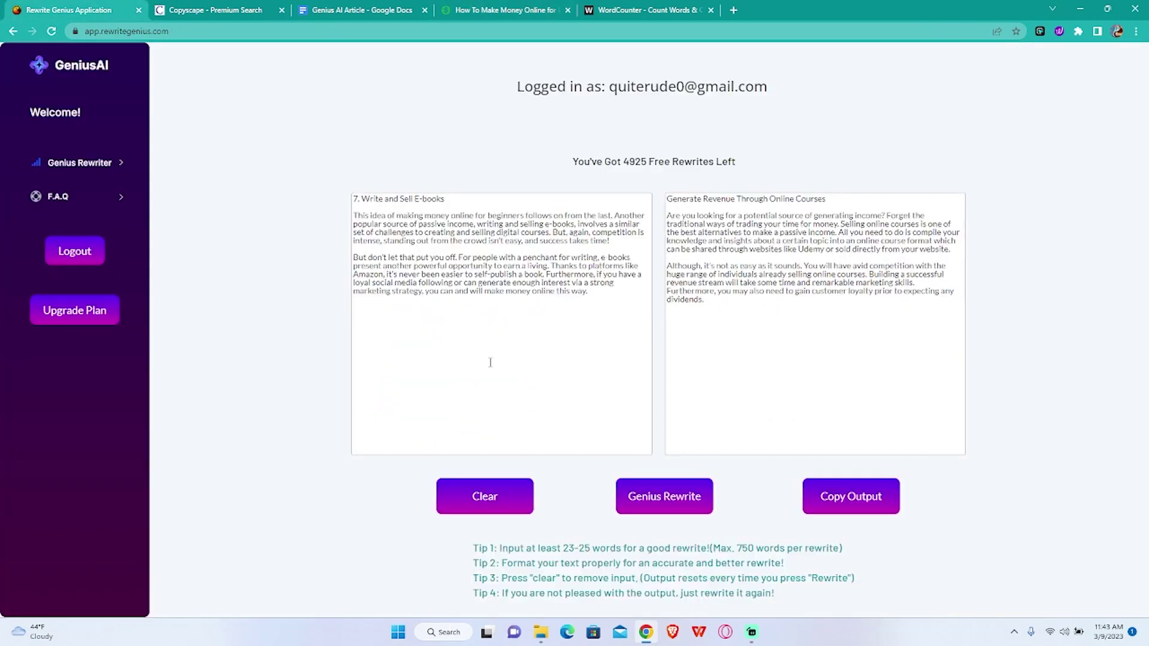
click(474, 351)
key(ctrl+v)
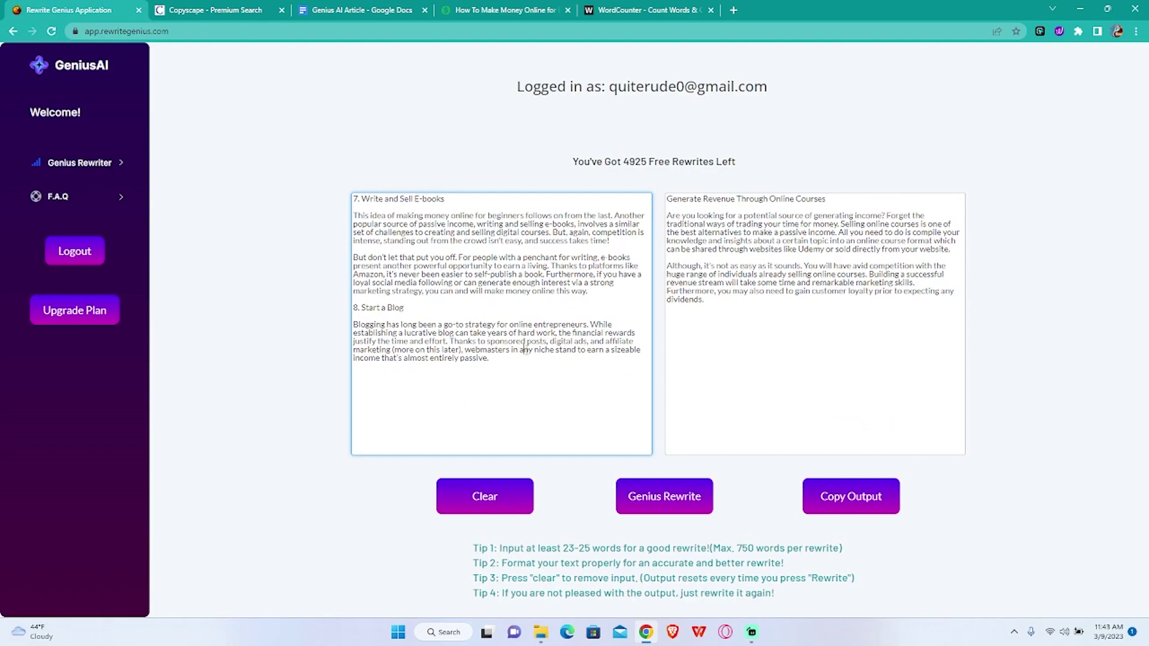
- Append the sections through Start Affiliate Marketing to the input text
click(503, 10)
scroll(180, 282, down, 3)
drag(219, 281, 514, 244)
scroll(508, 310, down, 8)
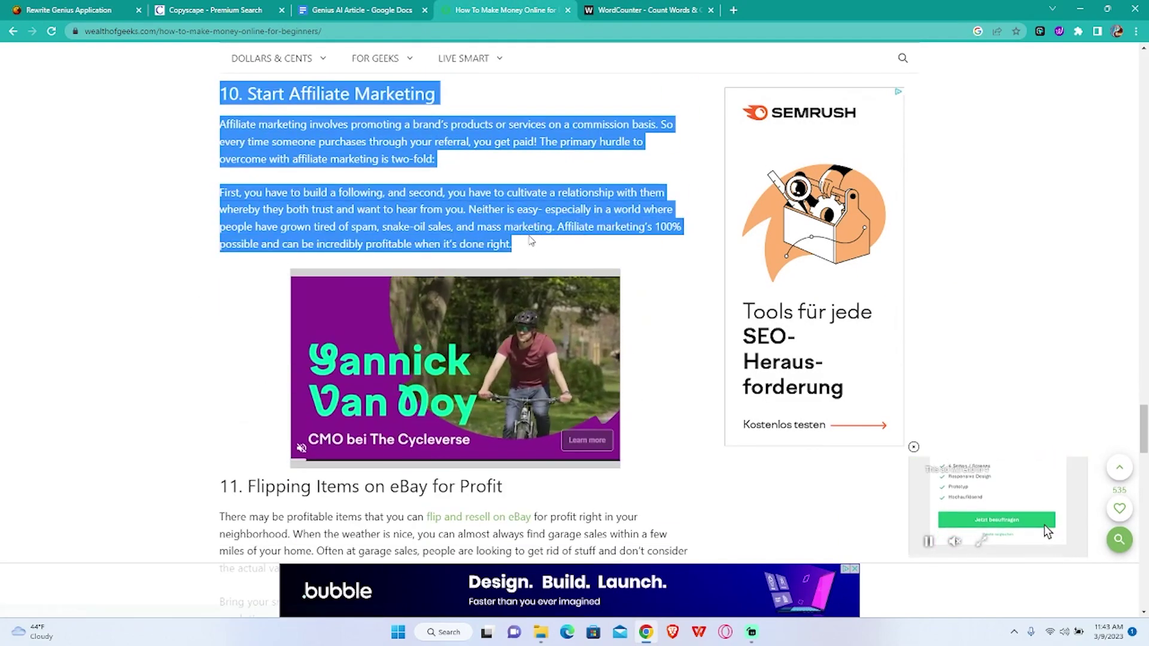
click(51, 5)
click(447, 398)
key(ctrl+v)
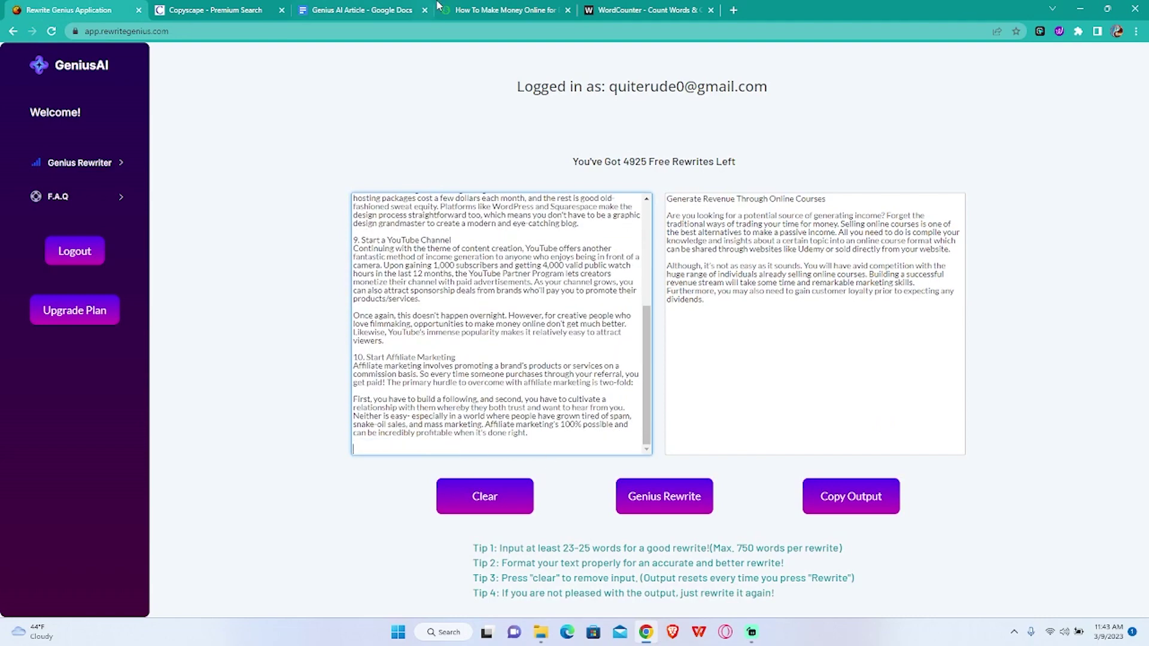
- Append the Flipping Items on eBay section and run Genius Rewrite on sections 7–11
click(503, 10)
scroll(259, 242, down, 4)
drag(221, 246, 248, 294)
scroll(386, 316, down, 2)
key(ctrl+c)
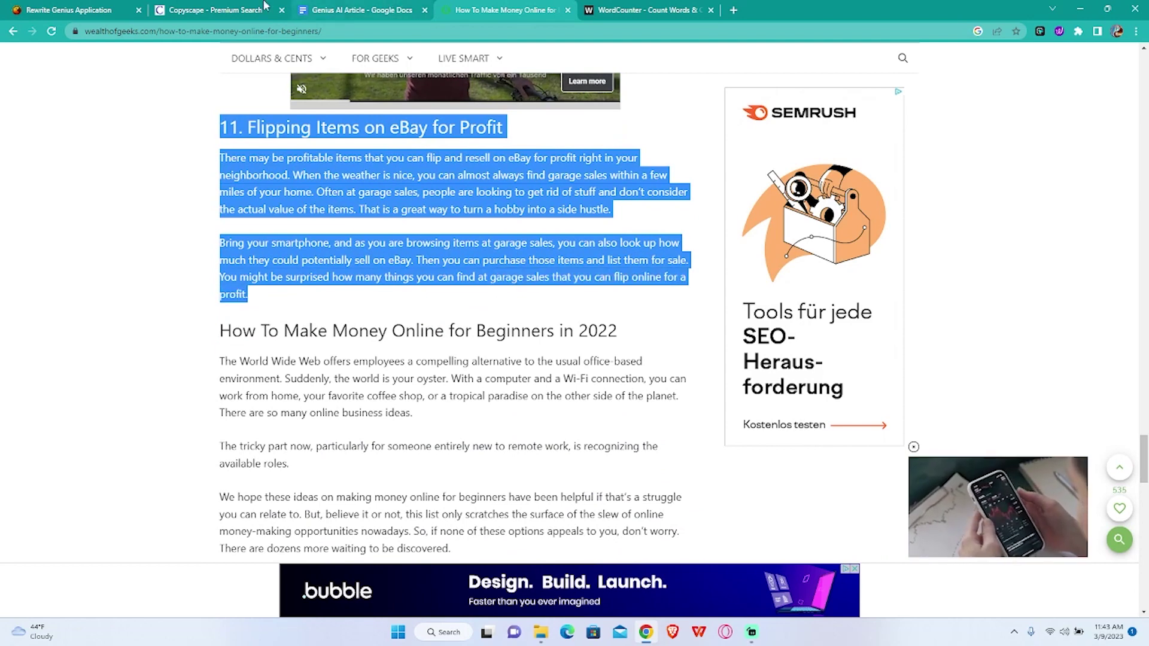
click(66, 10)
click(549, 443)
key(ctrl+v)
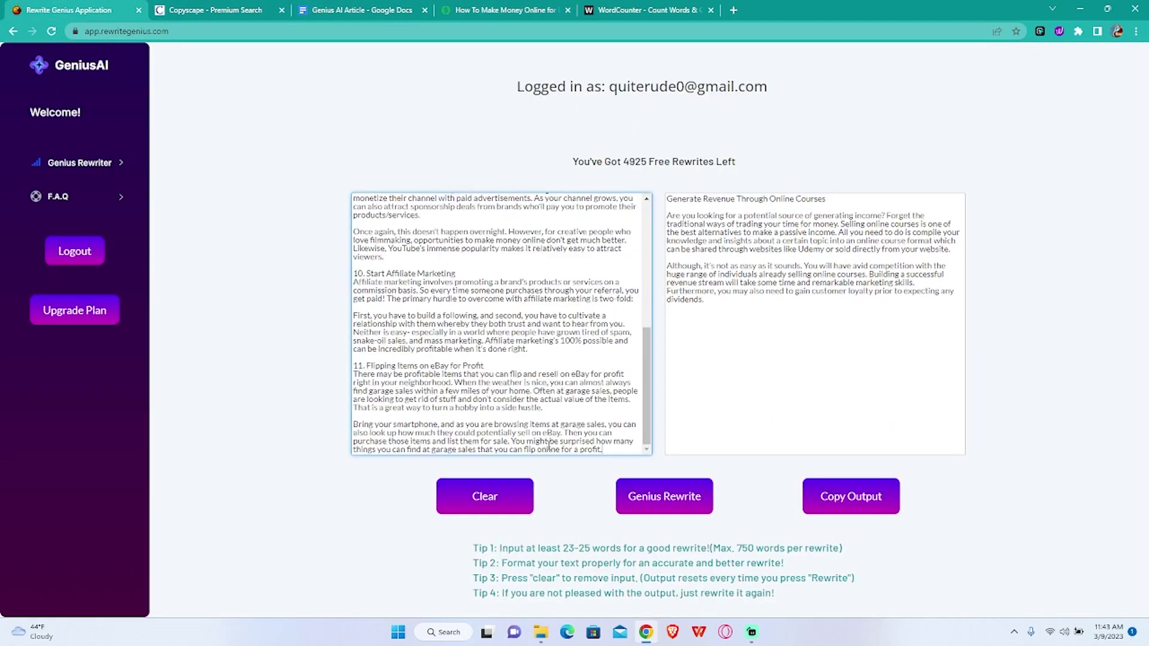
click(664, 496)
scroll(497, 307, up, 10)
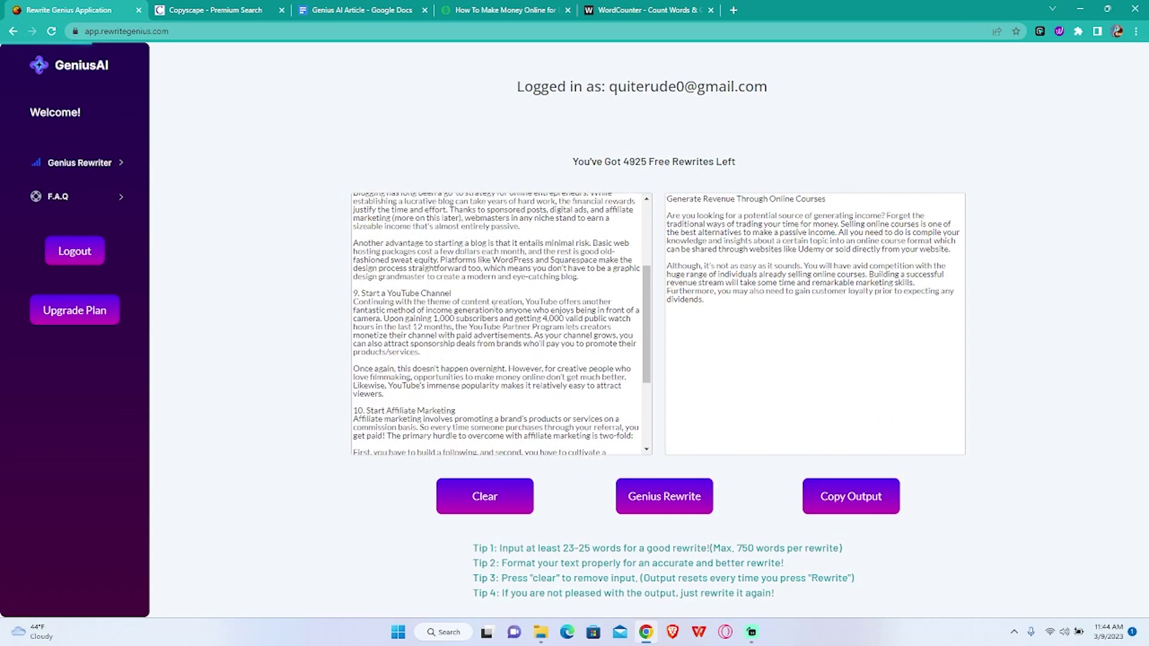
- Review the rewritten sections 7–11, copy the output and paste it into Copyscape's check box
scroll(496, 307, down, 8)
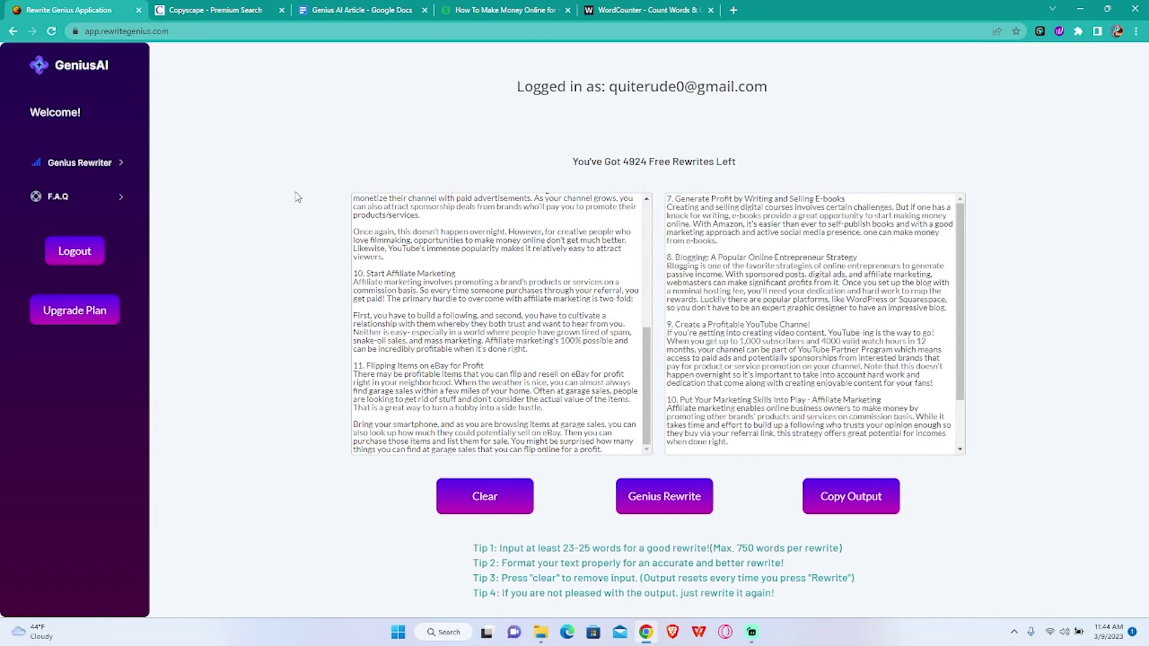
scroll(502, 324, up, 5)
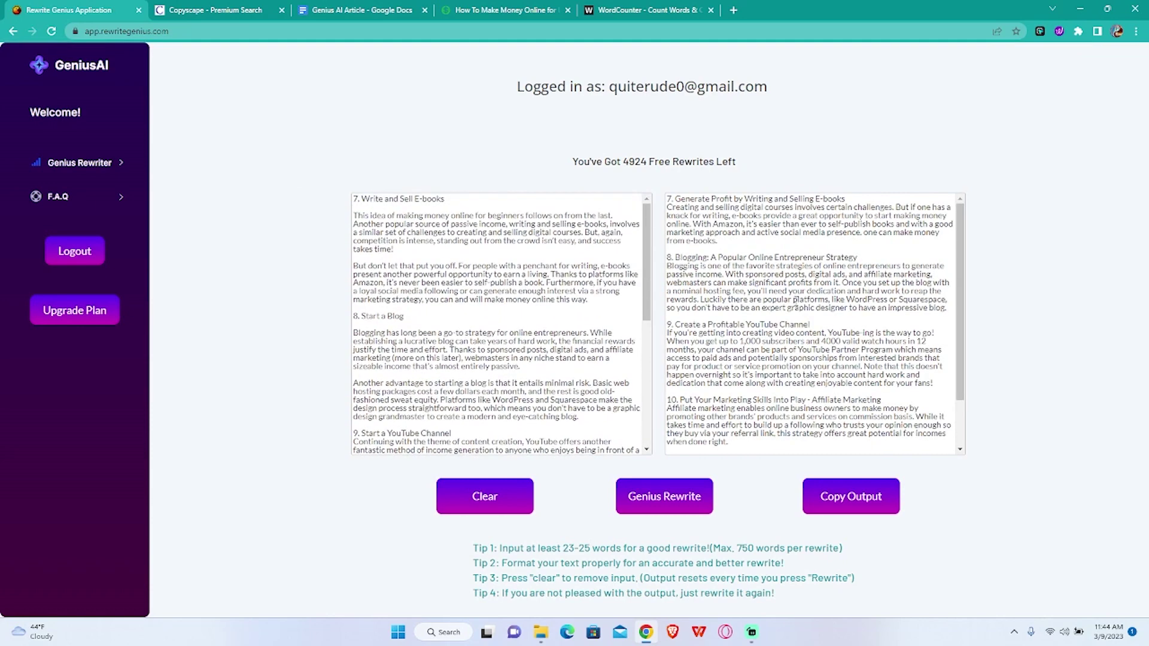
scroll(798, 299, down, 1)
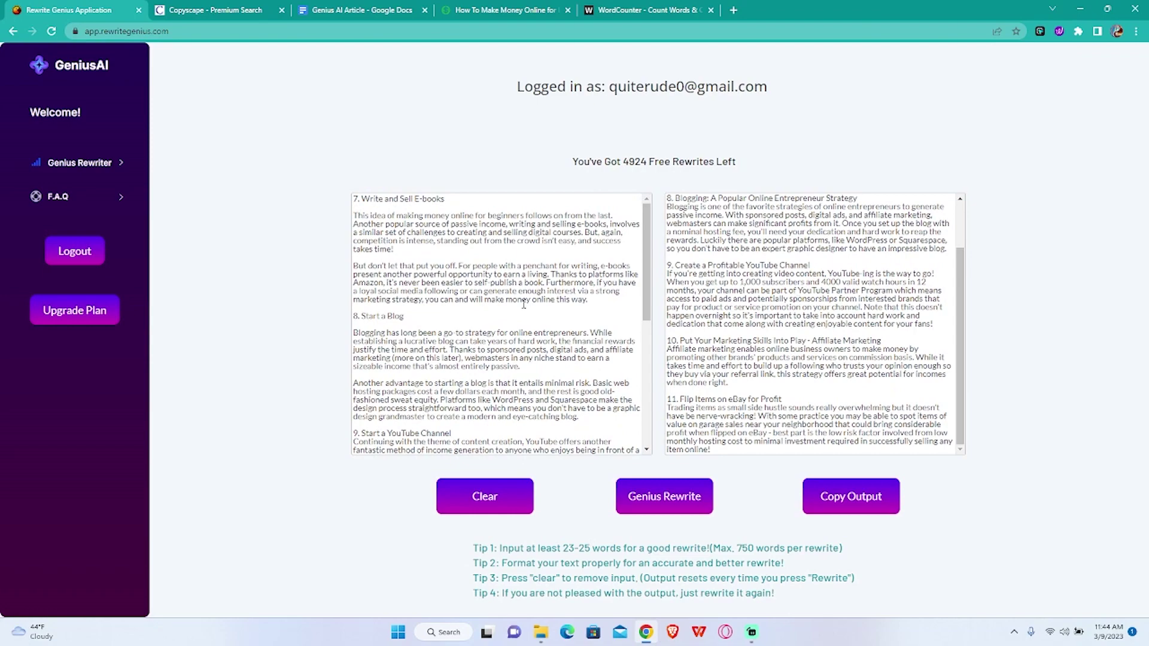
scroll(524, 304, down, 5)
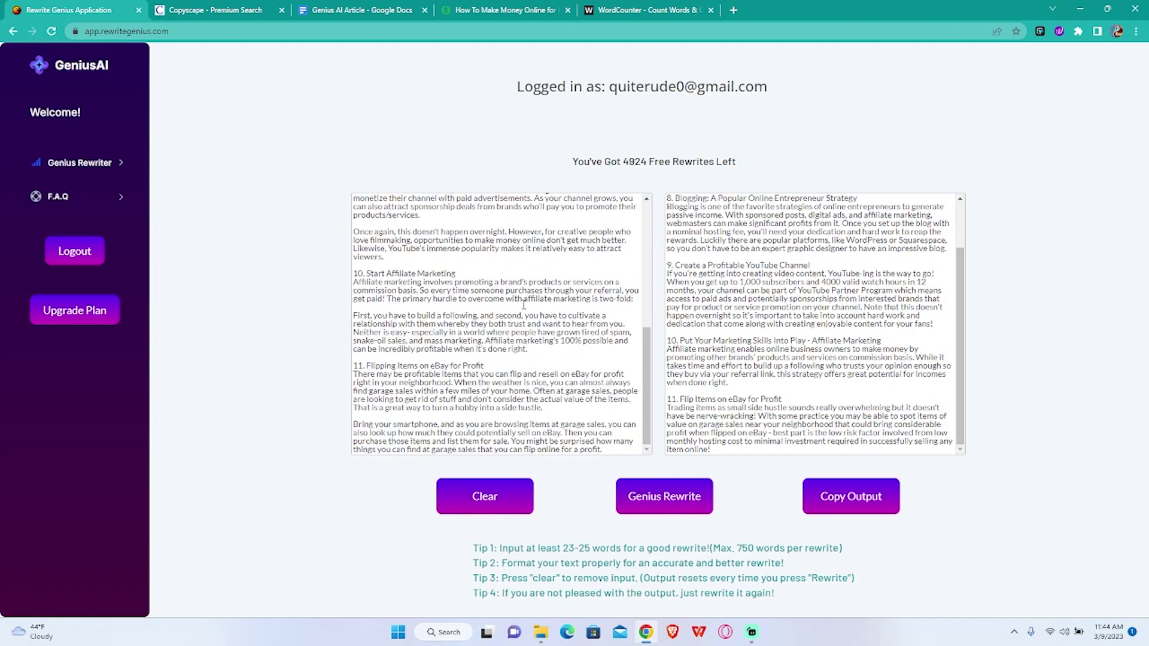
scroll(524, 305, up, 5)
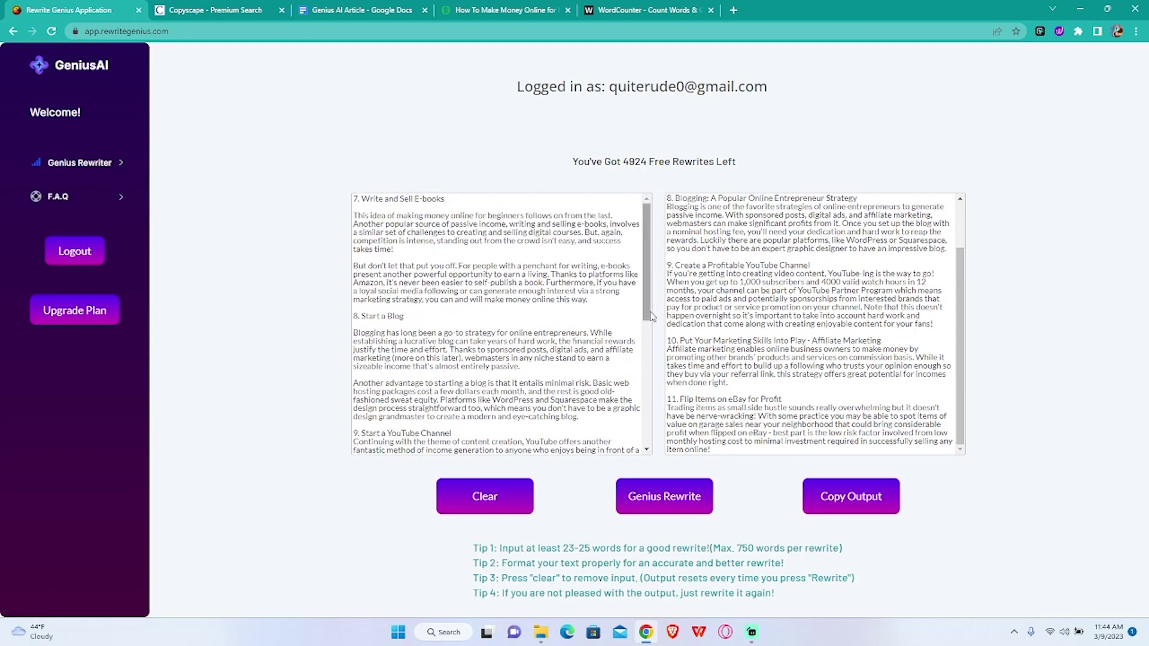
scroll(755, 314, up, 1)
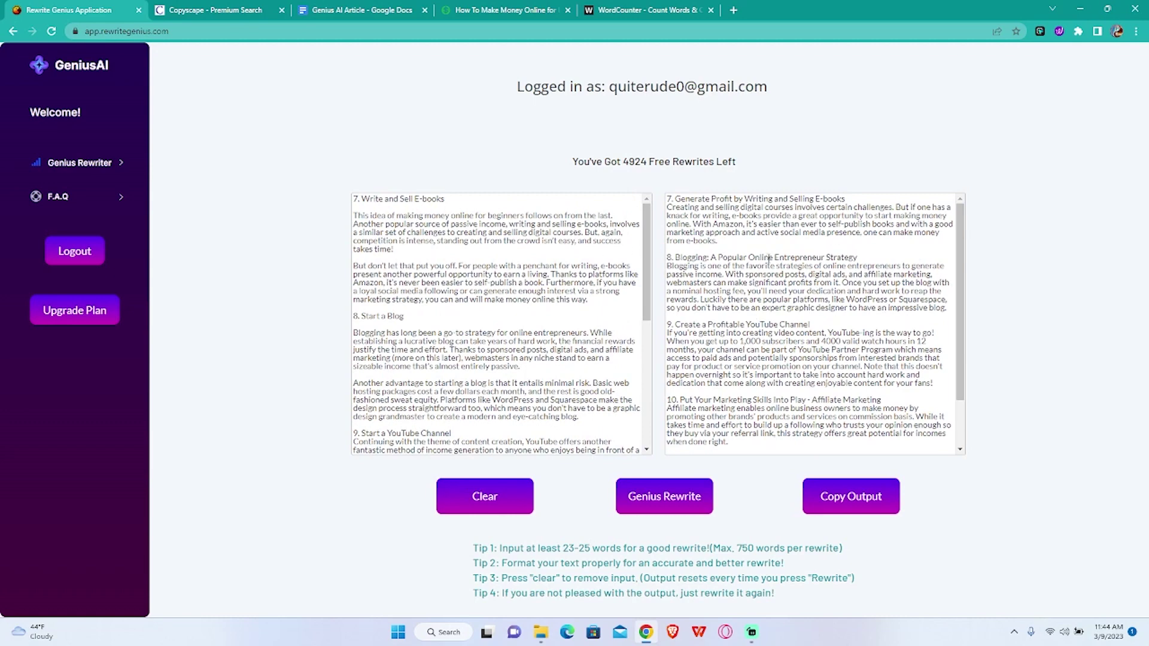
click(844, 500)
click(237, 9)
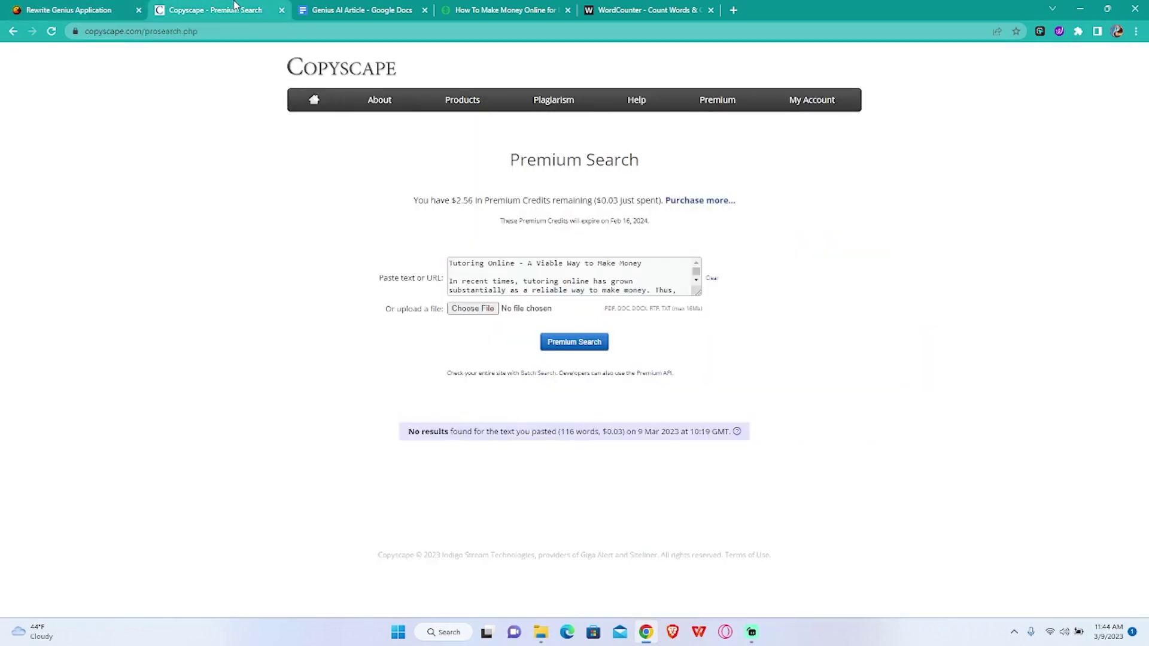
click(712, 103)
key(ctrl+v)
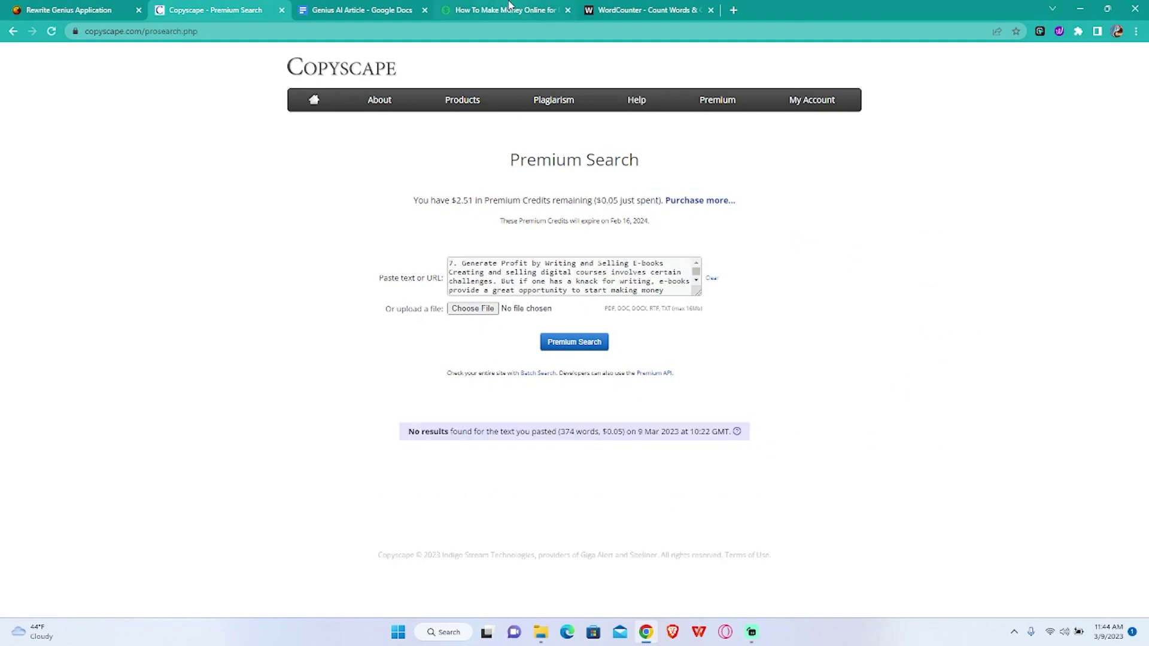
- Paste the rewritten sections and make 'Flip Items on eBay' an unnumbered Heading 2
click(362, 10)
key(ctrl+v)
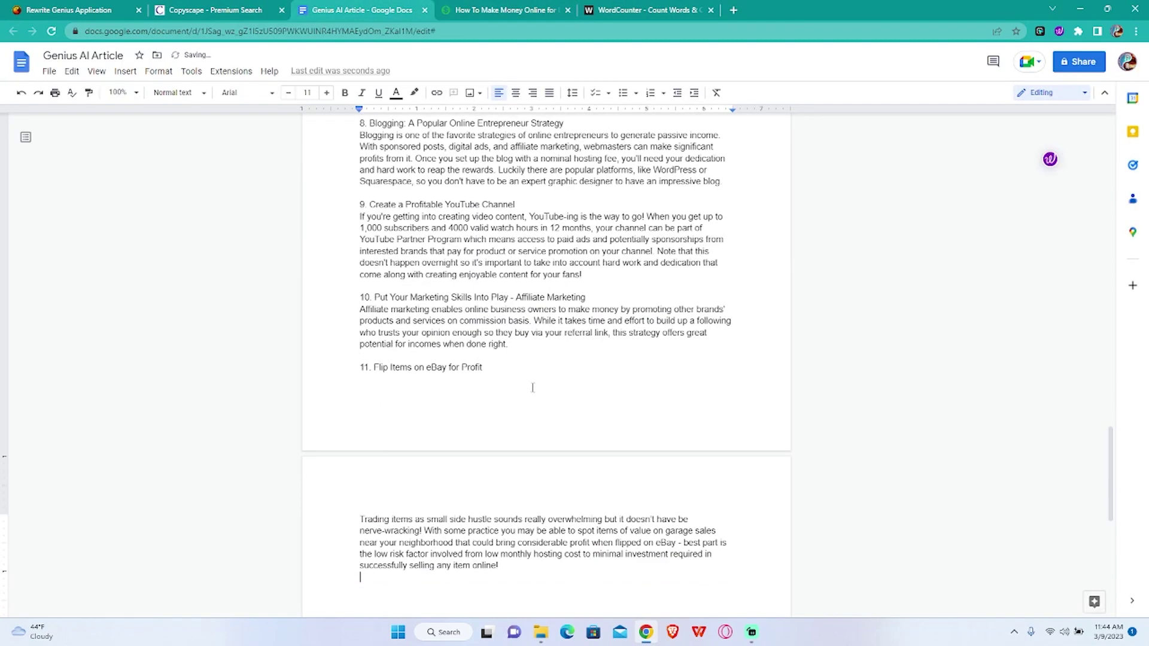
click(356, 380)
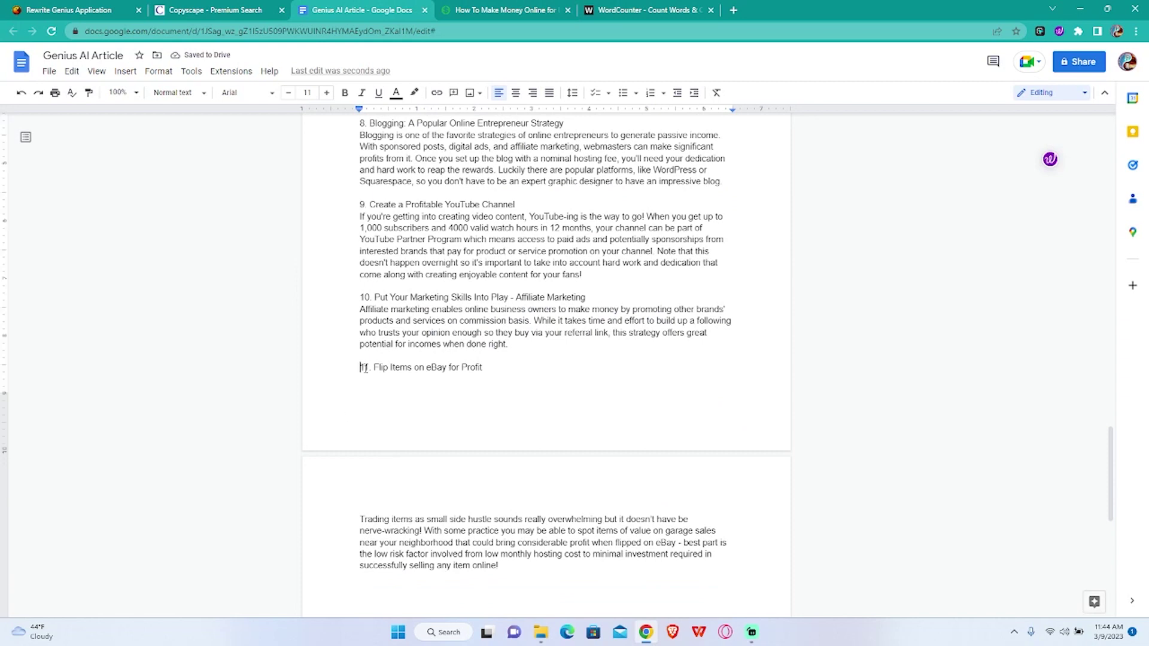
key(Return)
key(Return)
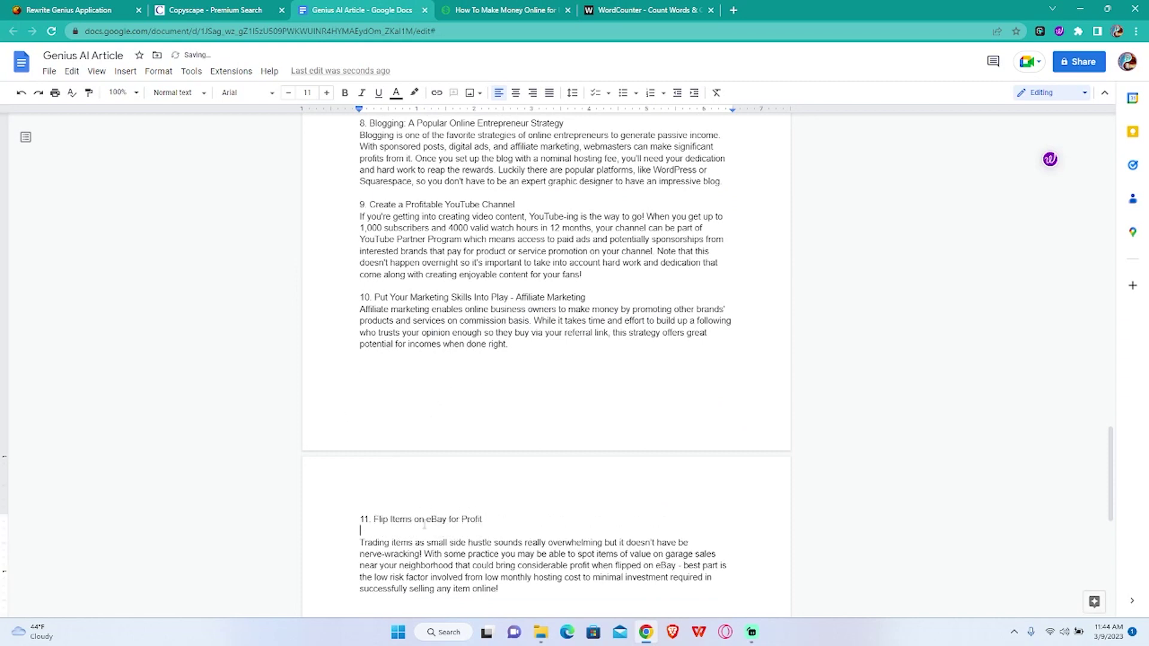
key(BackSpace)
key(BackSpace)
key(BackSpace)
key(Delete)
drag(483, 519, 359, 519)
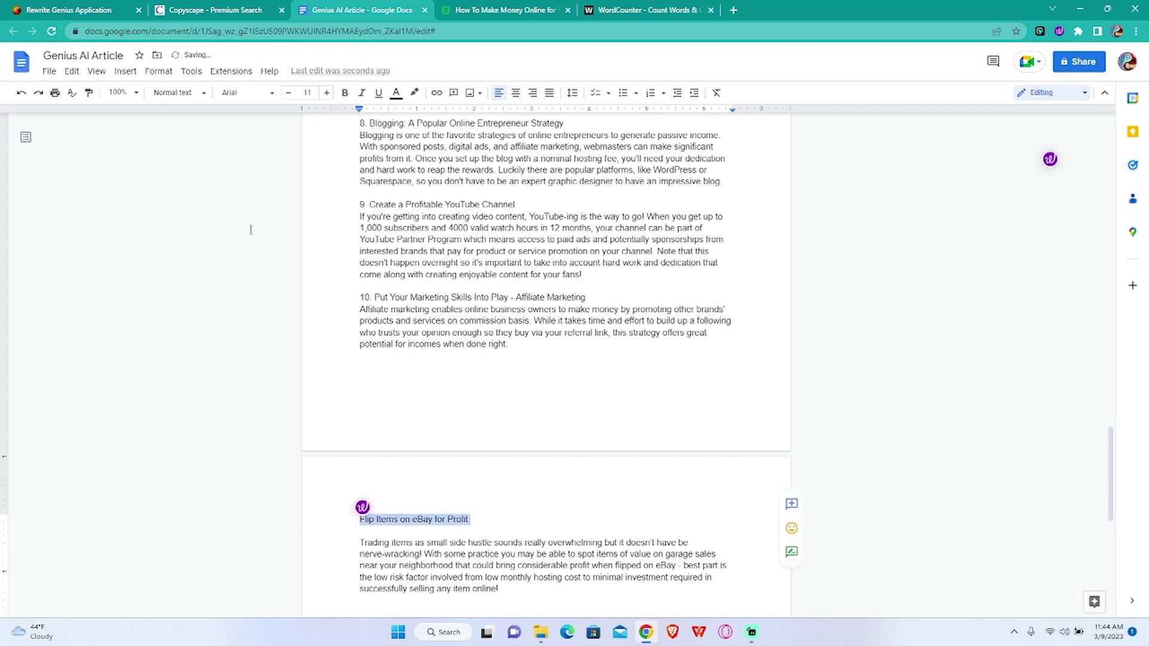
click(178, 92)
click(203, 295)
scroll(351, 339, down, 3)
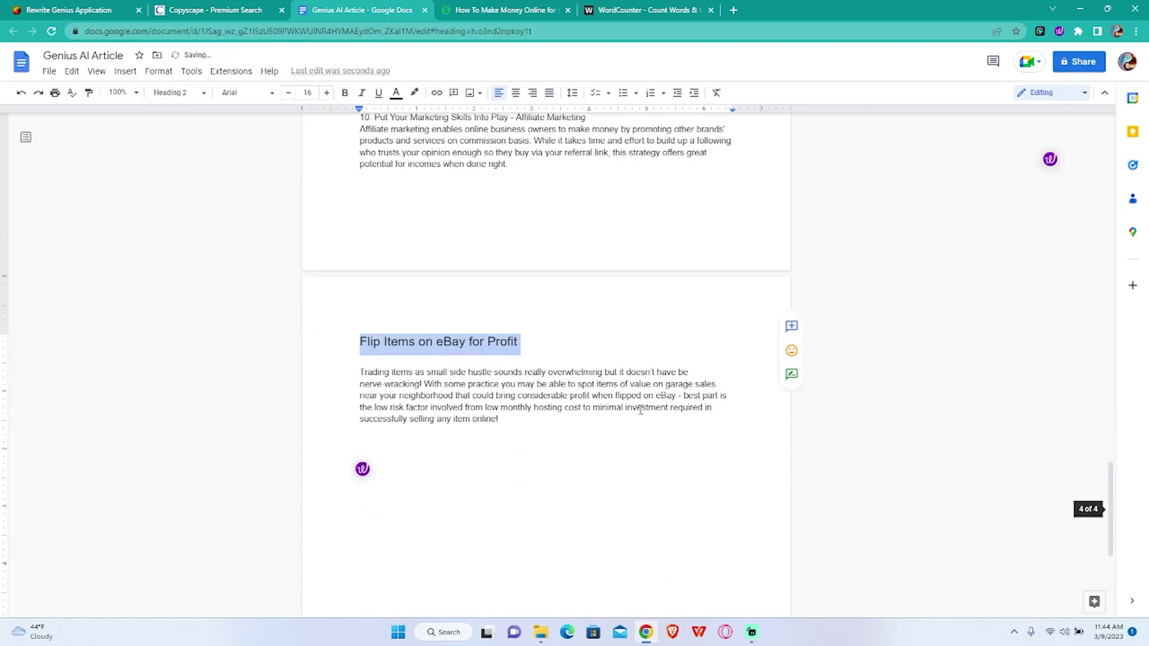
click(598, 375)
scroll(522, 379, up, 4)
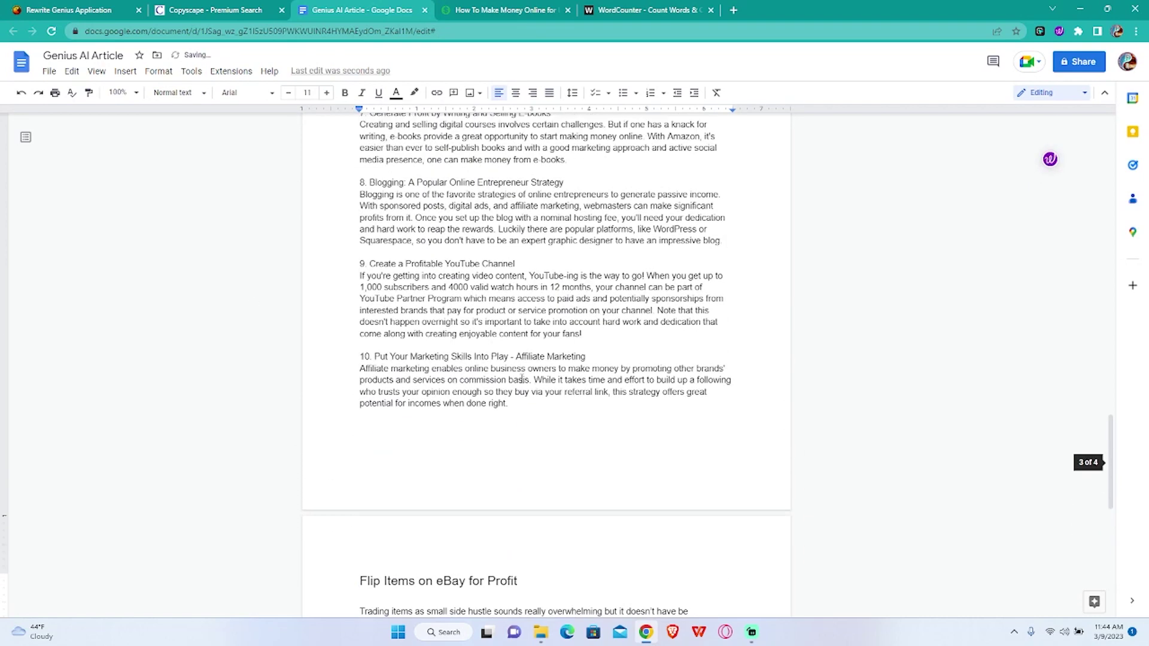
- Remove the '10.' prefix and set the Affiliate Marketing heading to Heading 2
click(375, 356)
key(BackSpace)
key(BackSpace)
key(BackSpace)
key(BackSpace)
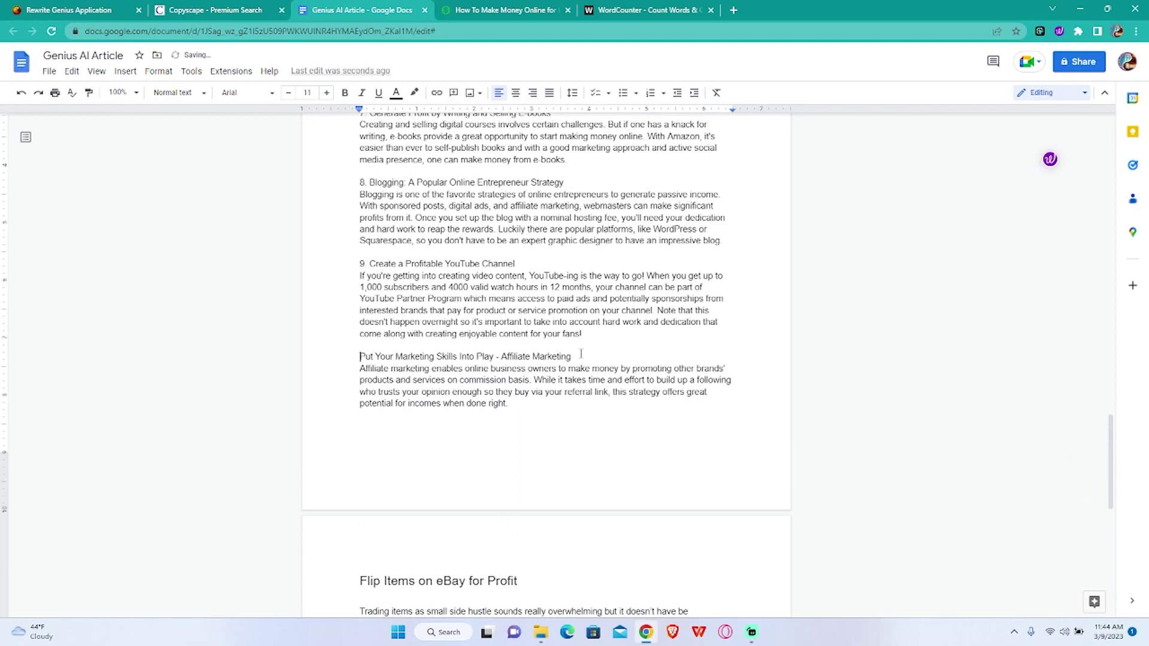
click(578, 356)
key(Return)
triple_click(537, 357)
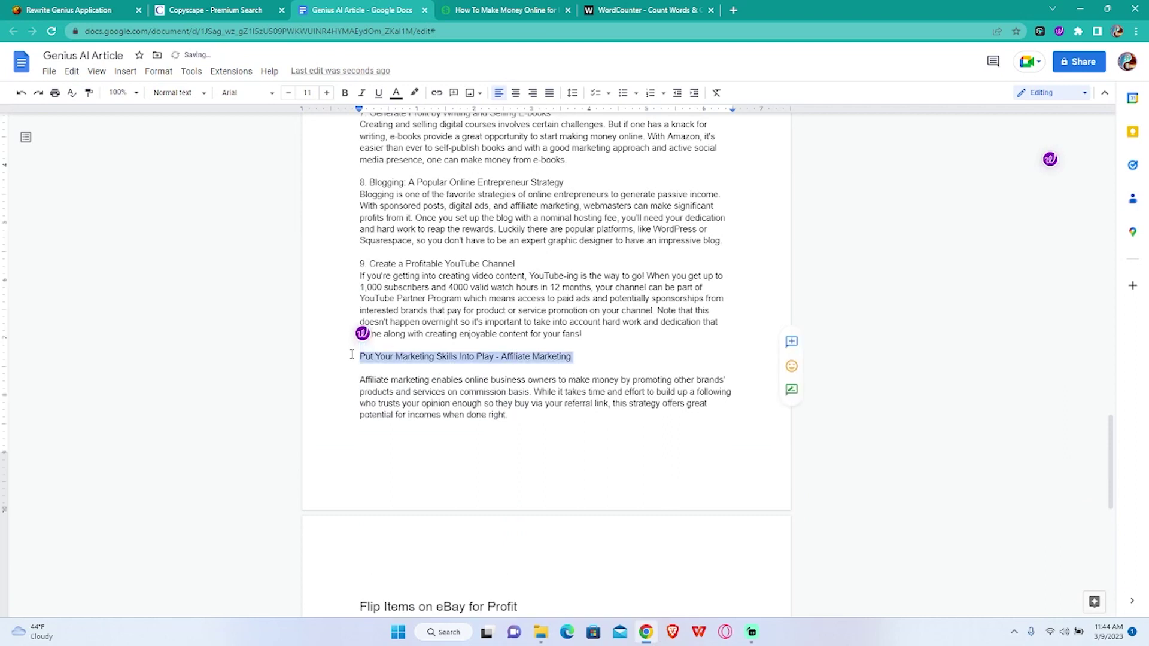
click(179, 92)
click(206, 295)
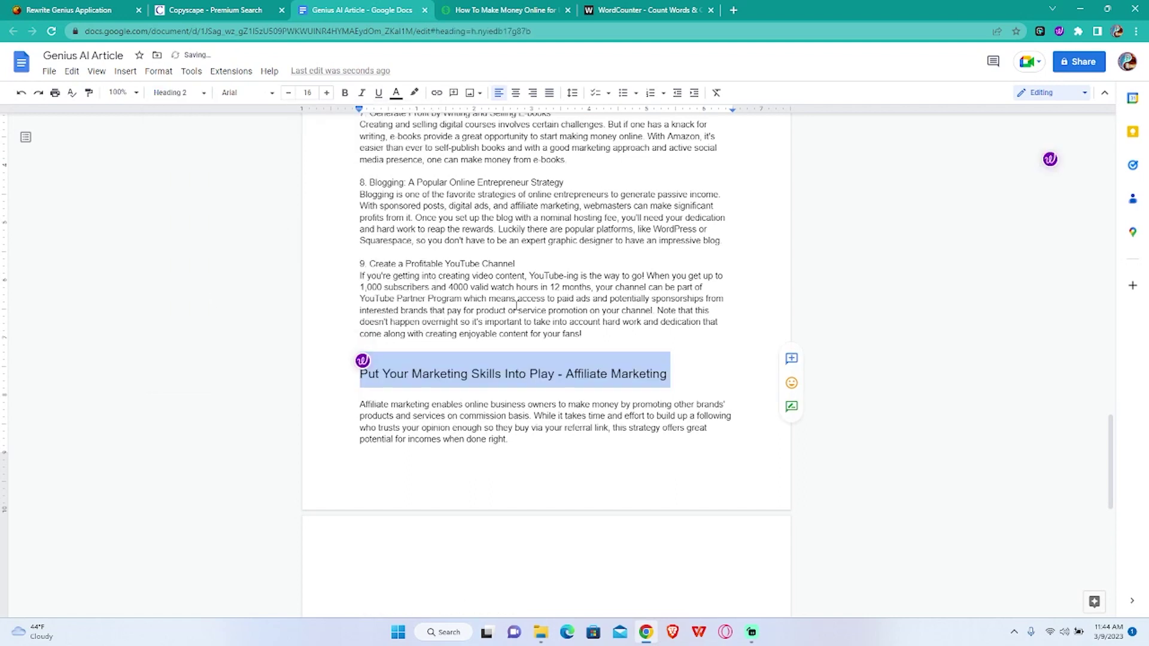
- Strip '9.' and make 'Create a Profitable YouTube Channel' a Heading 2, removing the stray blank line
click(534, 264)
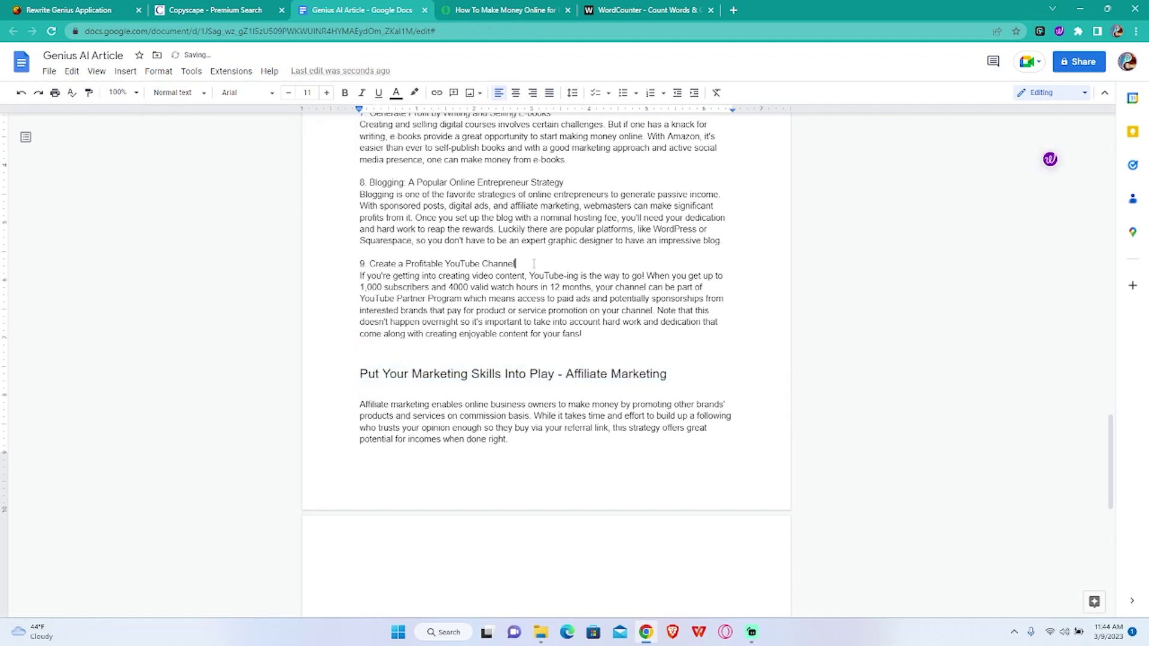
click(369, 264)
key(BackSpace)
key(BackSpace)
key(BackSpace)
click(505, 263)
key(Return)
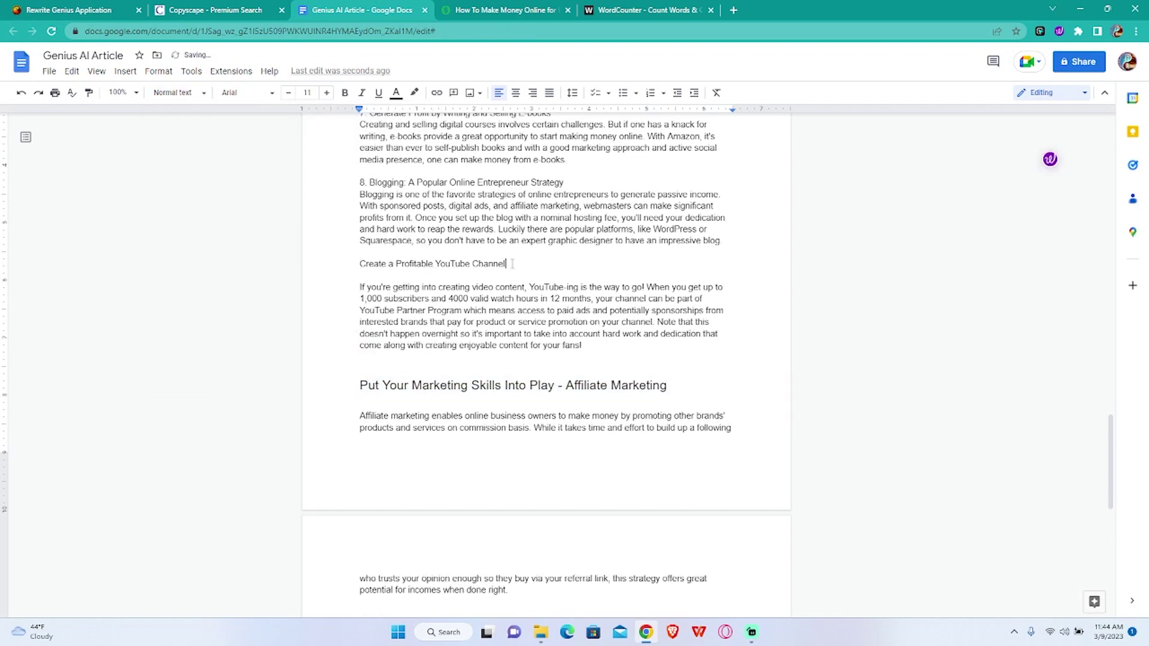
drag(512, 264, 333, 258)
click(179, 92)
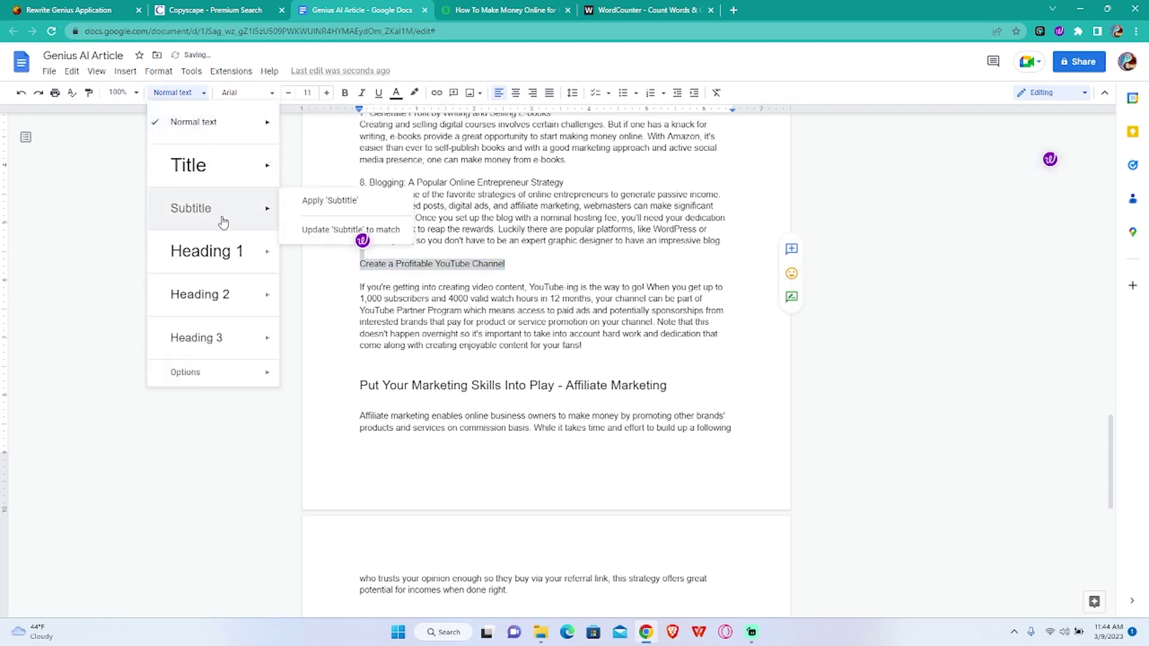
click(226, 292)
click(367, 291)
key(Delete)
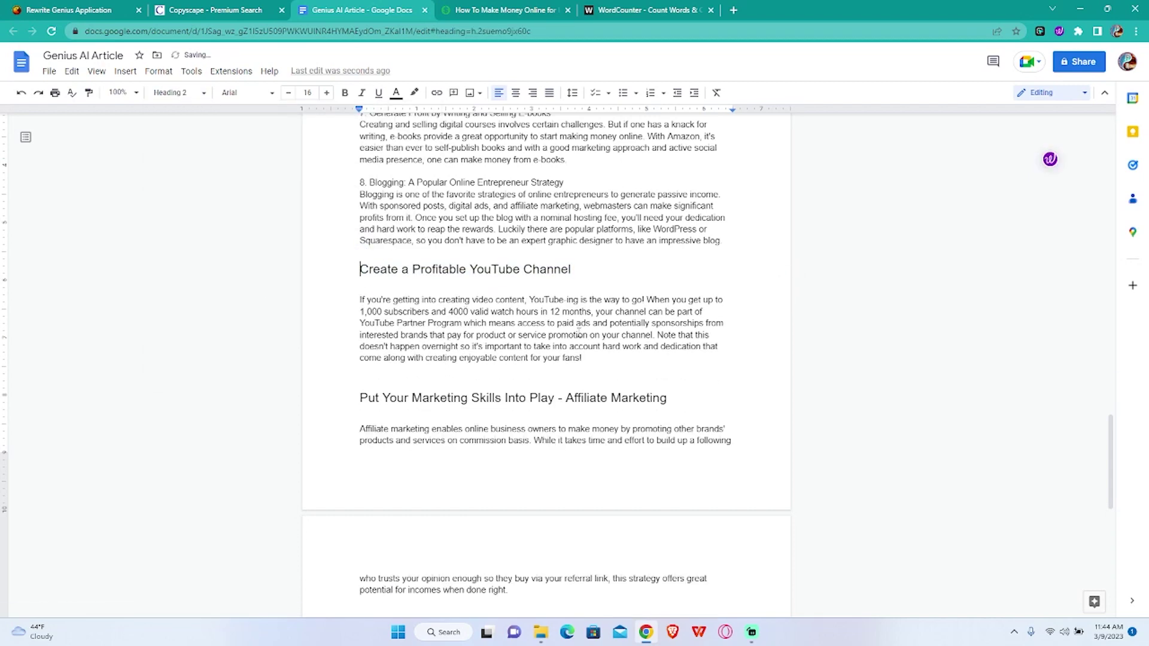
scroll(579, 331, up, 3)
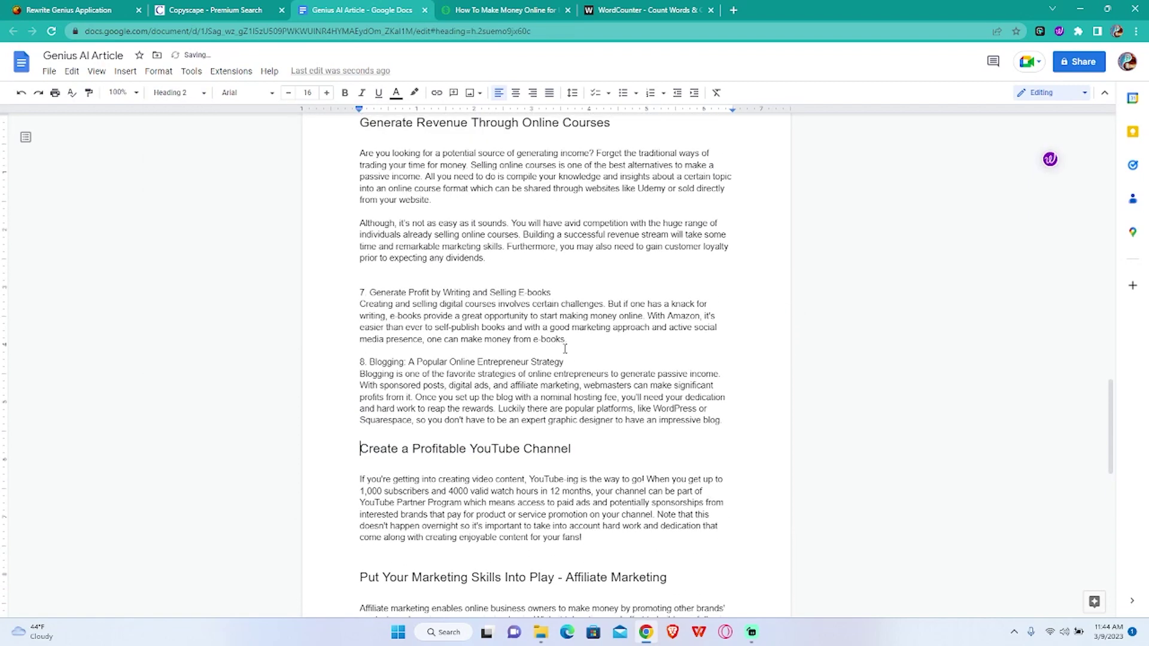
- Remove the '8.' prefix and set the Blogging heading to Heading 2
click(371, 361)
key(BackSpace)
key(BackSpace)
key(BackSpace)
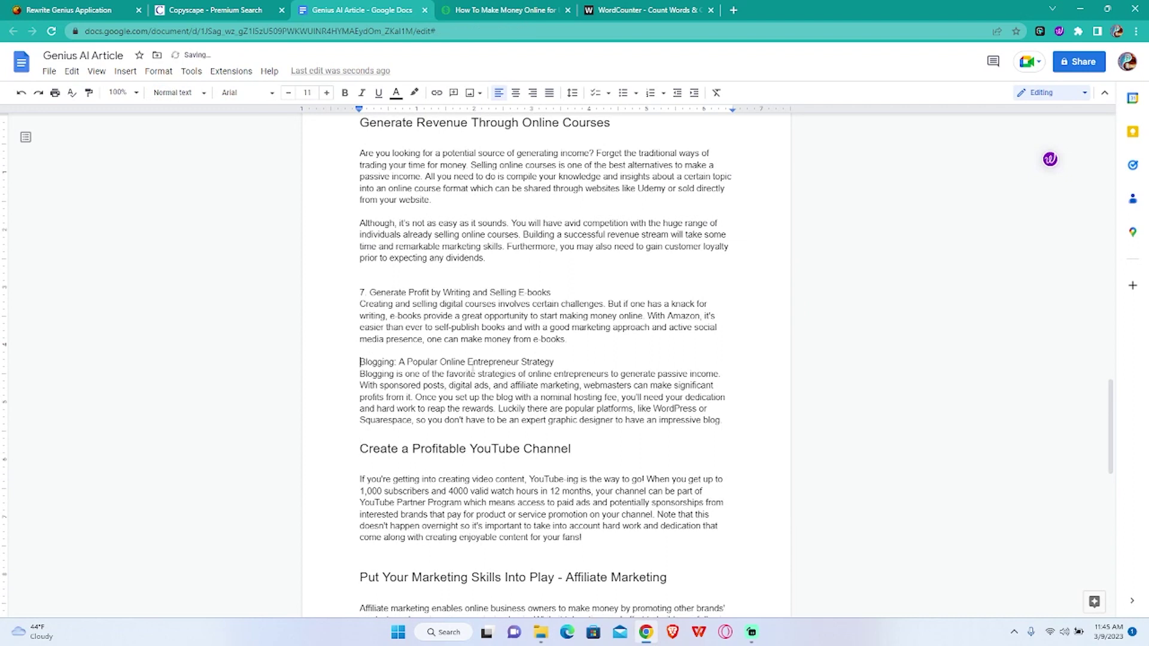
key(Return)
click(561, 355)
drag(542, 362, 355, 359)
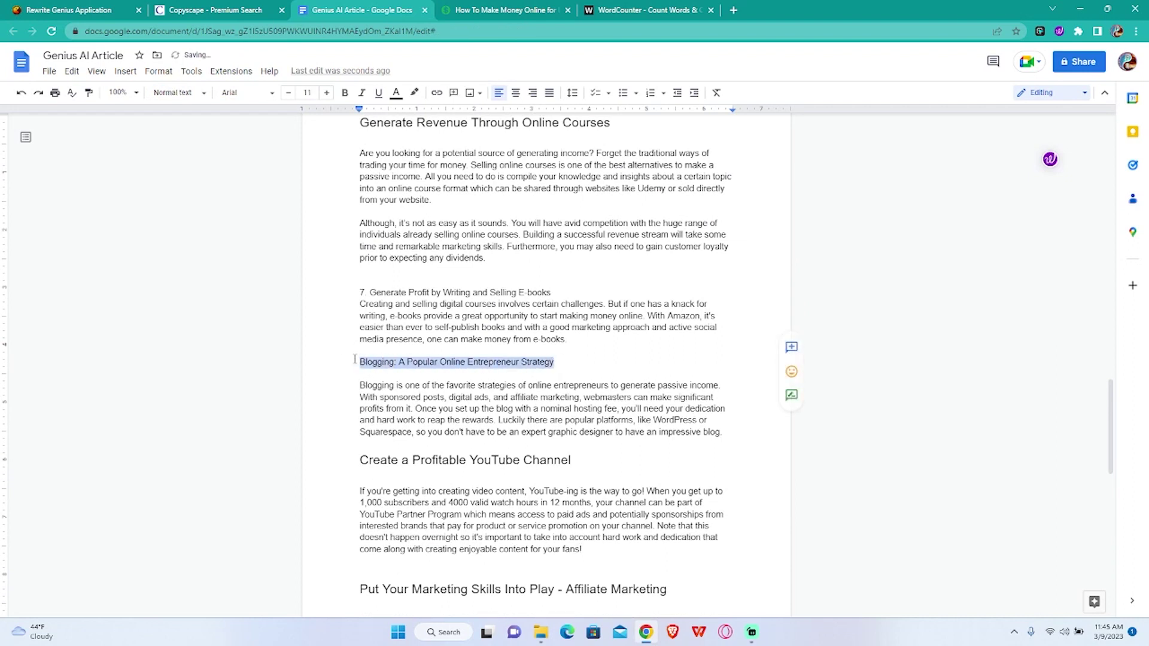
click(175, 93)
click(204, 293)
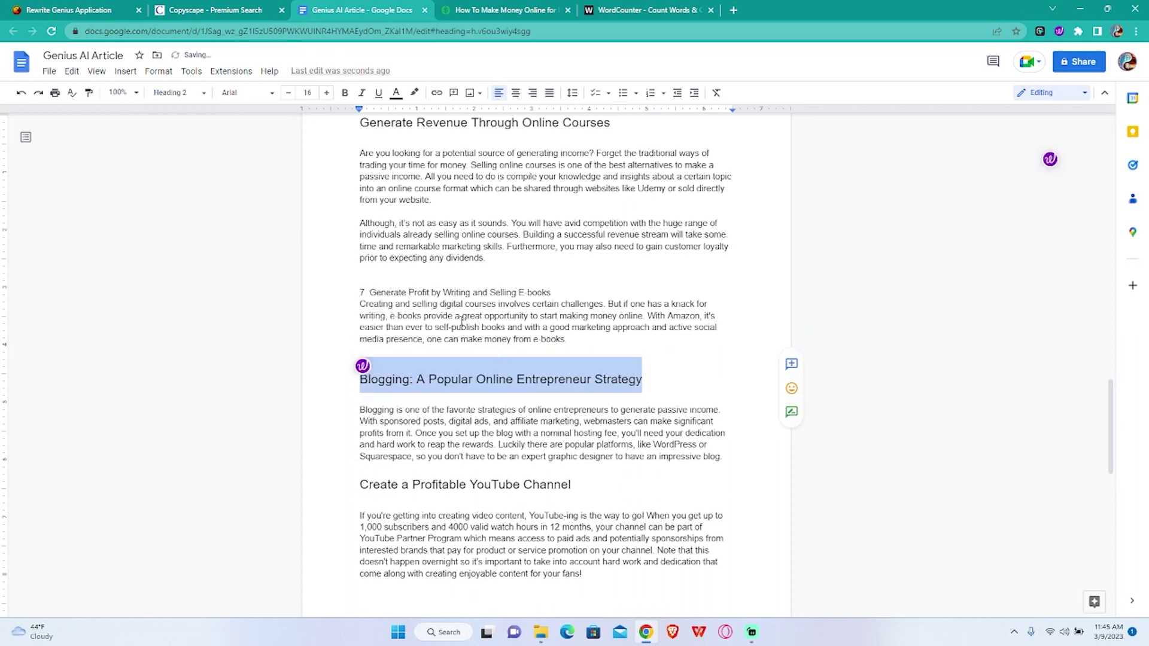
- Remove the '7.' prefix and set the E-books heading to Heading 2
click(371, 295)
key(BackSpace)
key(BackSpace)
key(BackSpace)
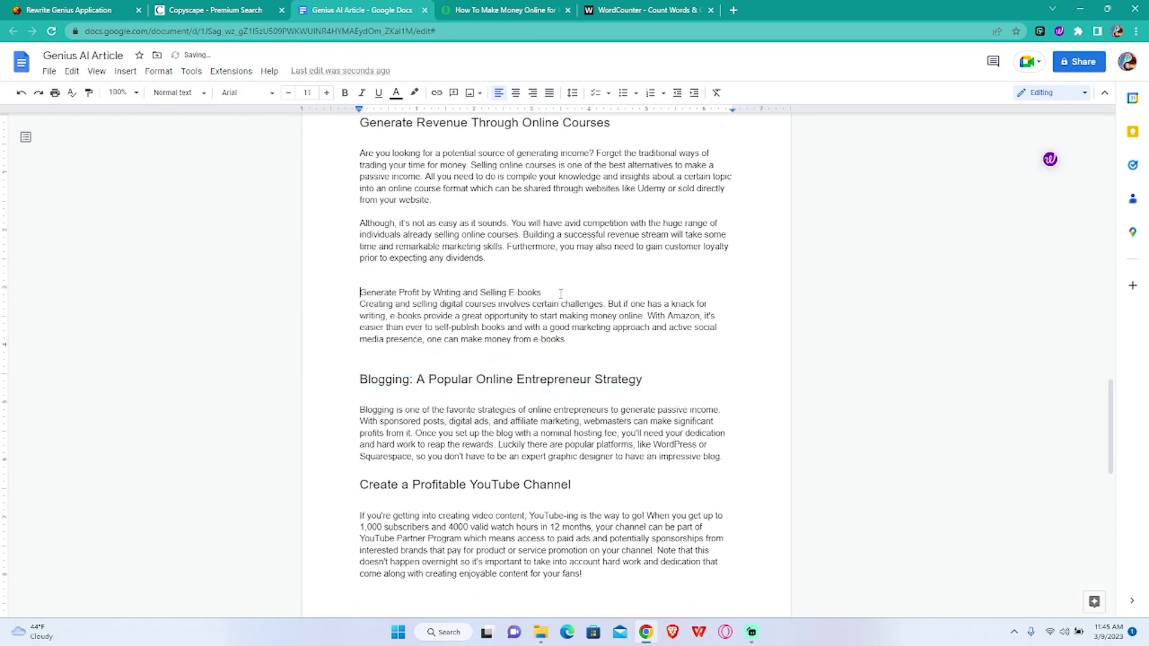
click(561, 293)
key(Return)
drag(562, 294, 318, 288)
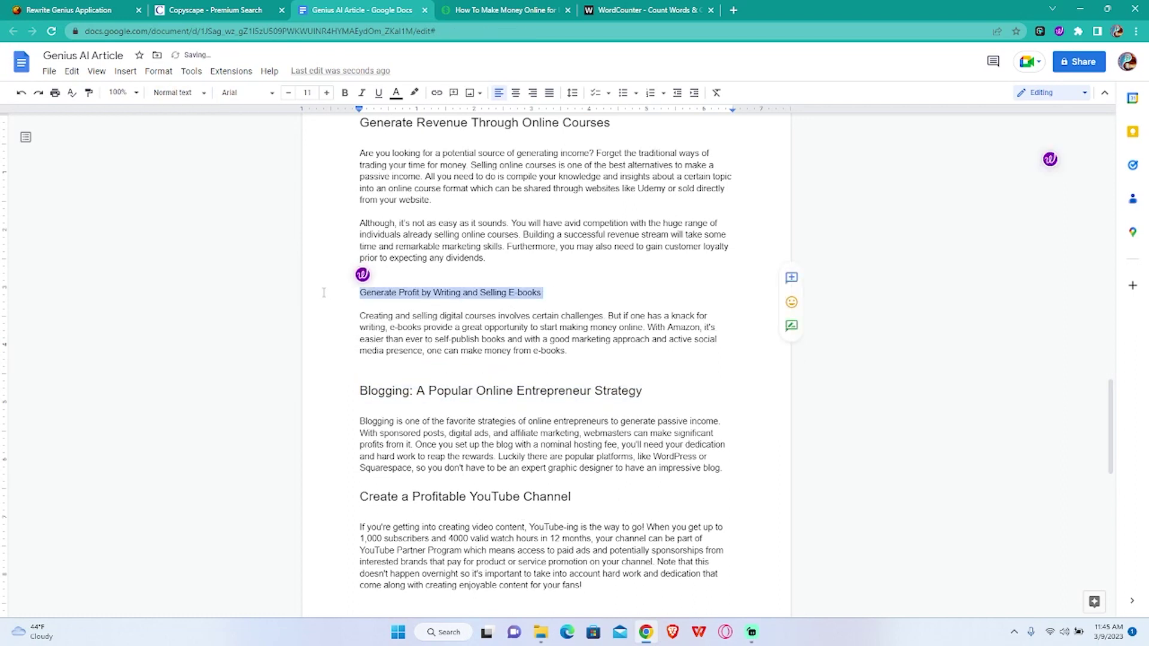
click(344, 297)
triple_click(362, 293)
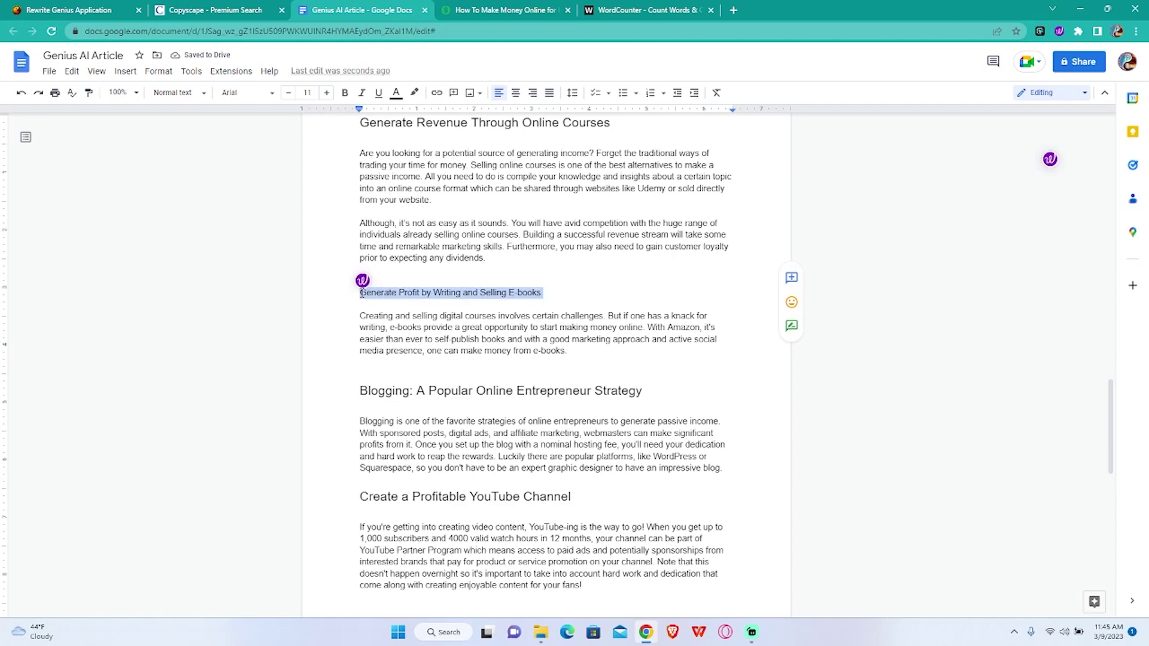
click(184, 96)
click(201, 293)
key(Right)
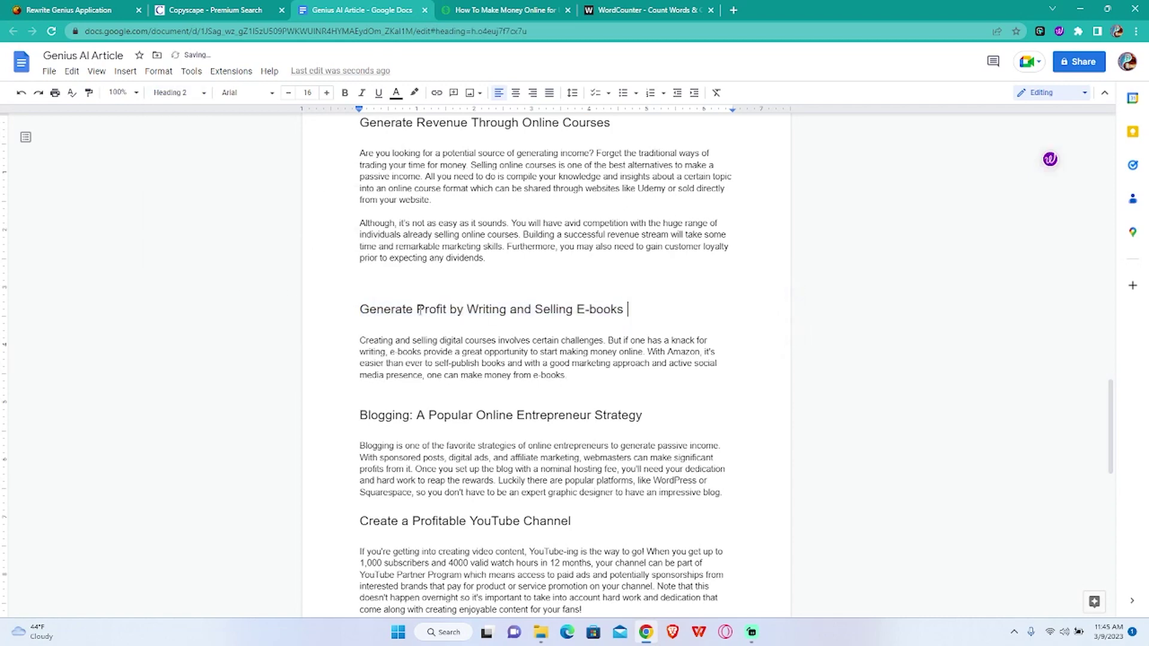
scroll(585, 308, down, 9)
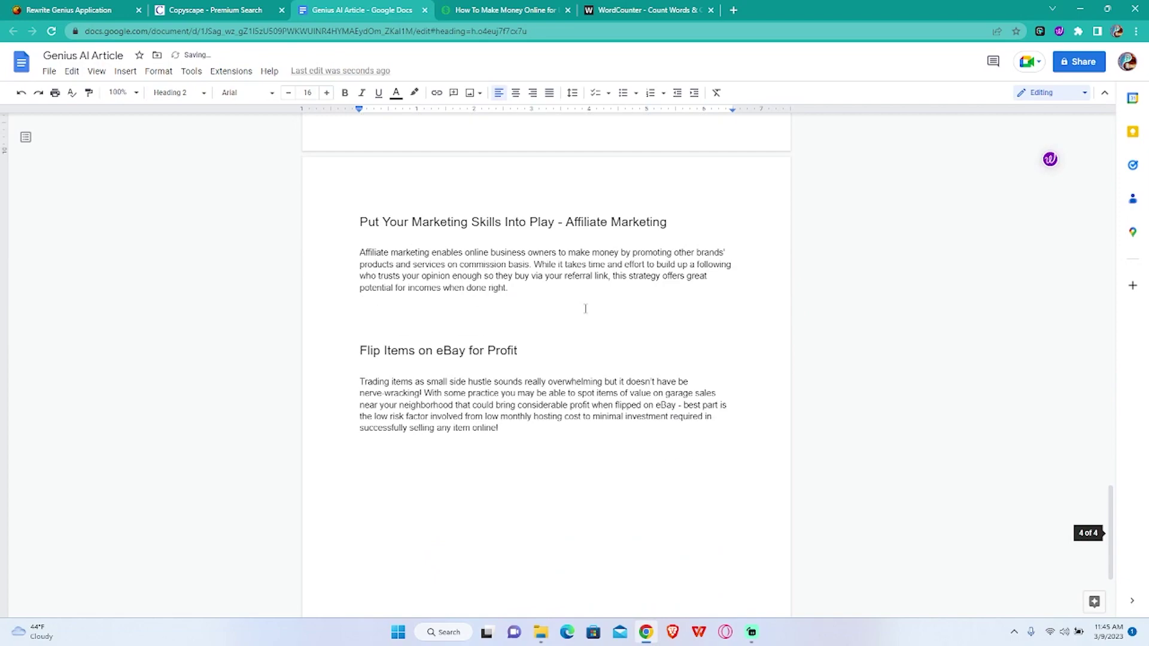
scroll(576, 406, up, 20)
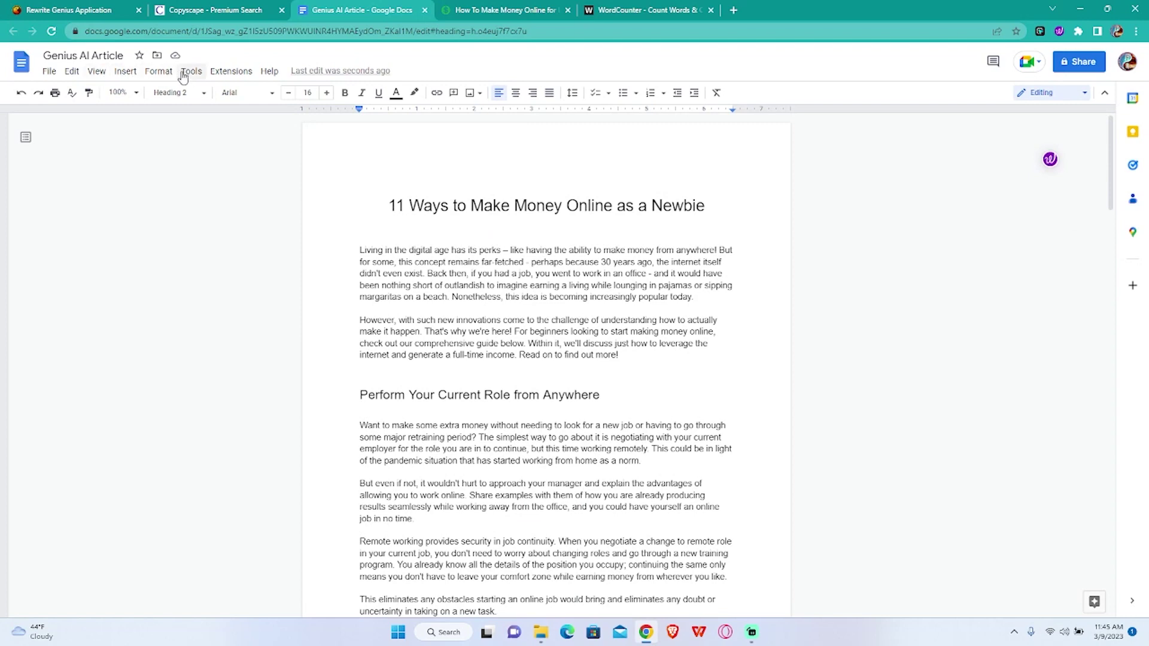
- Check the word count (1177 words, 7124 characters, 4 pages), then scroll through the article back to the title
click(191, 71)
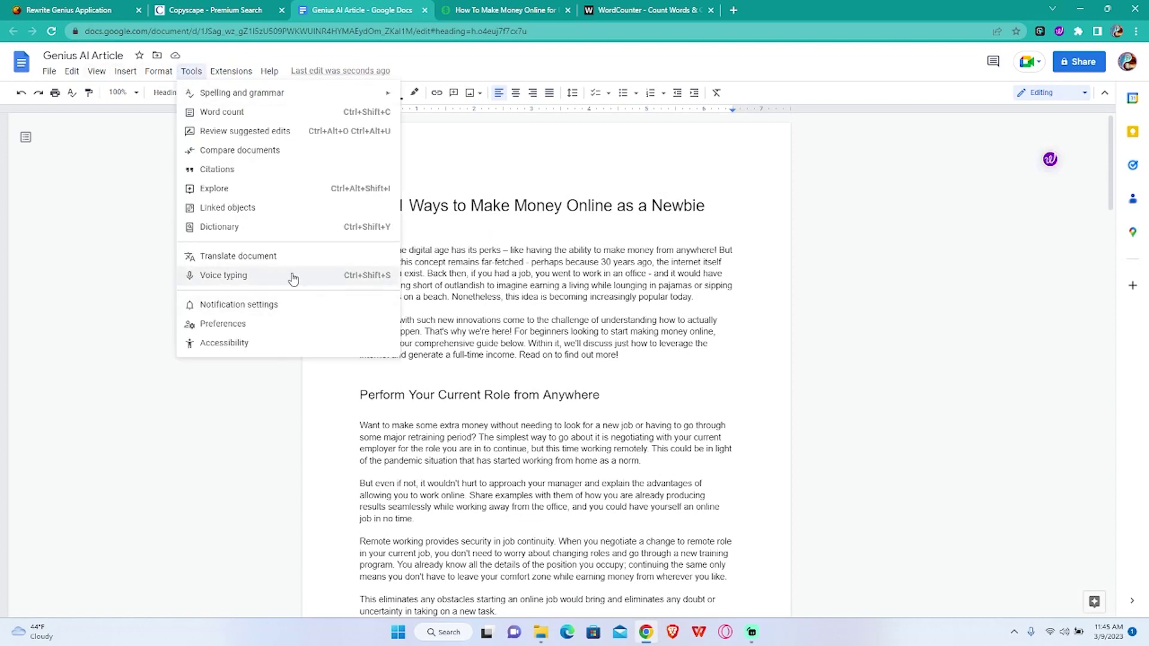
click(241, 112)
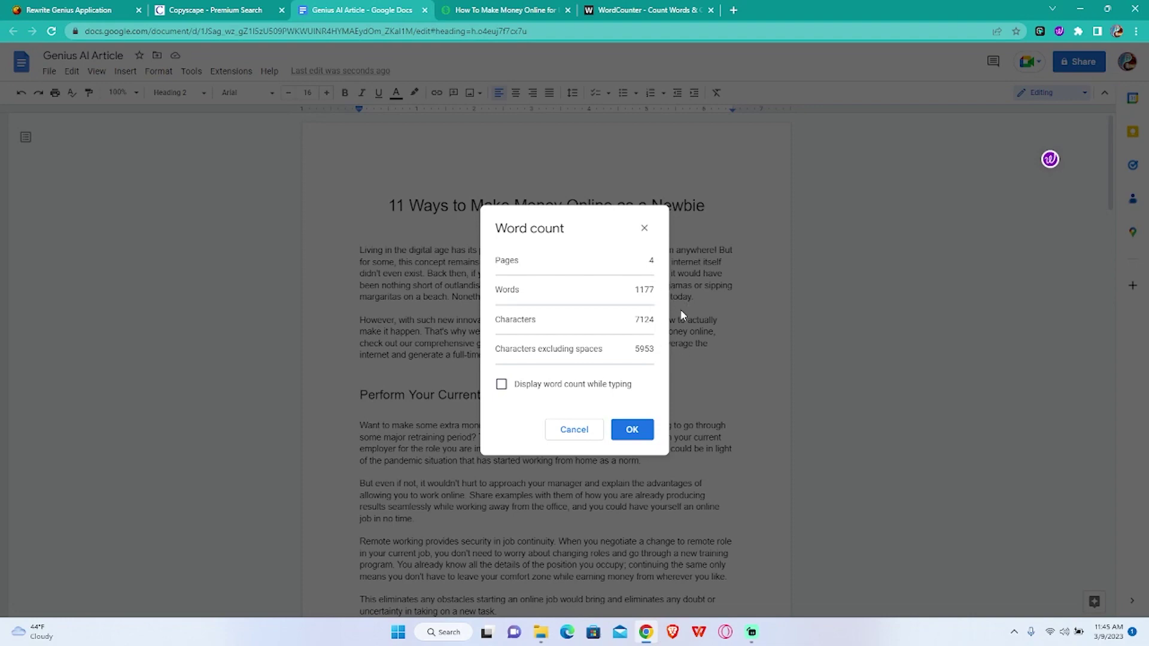
click(632, 431)
scroll(625, 421, down, 20)
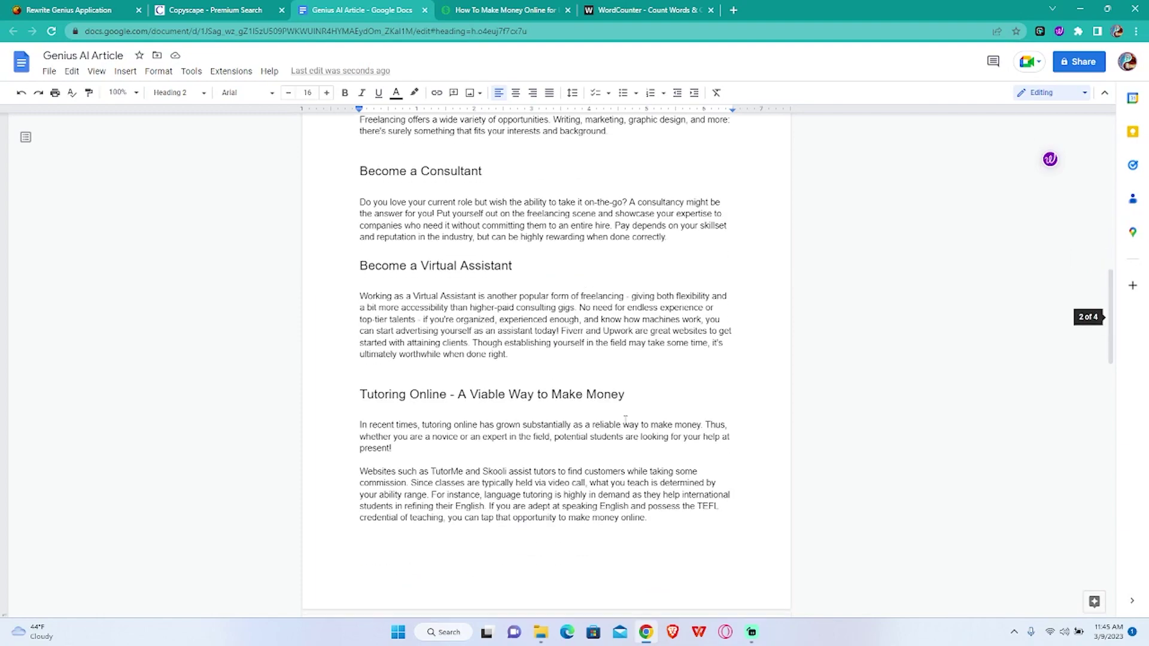
scroll(626, 421, down, 5)
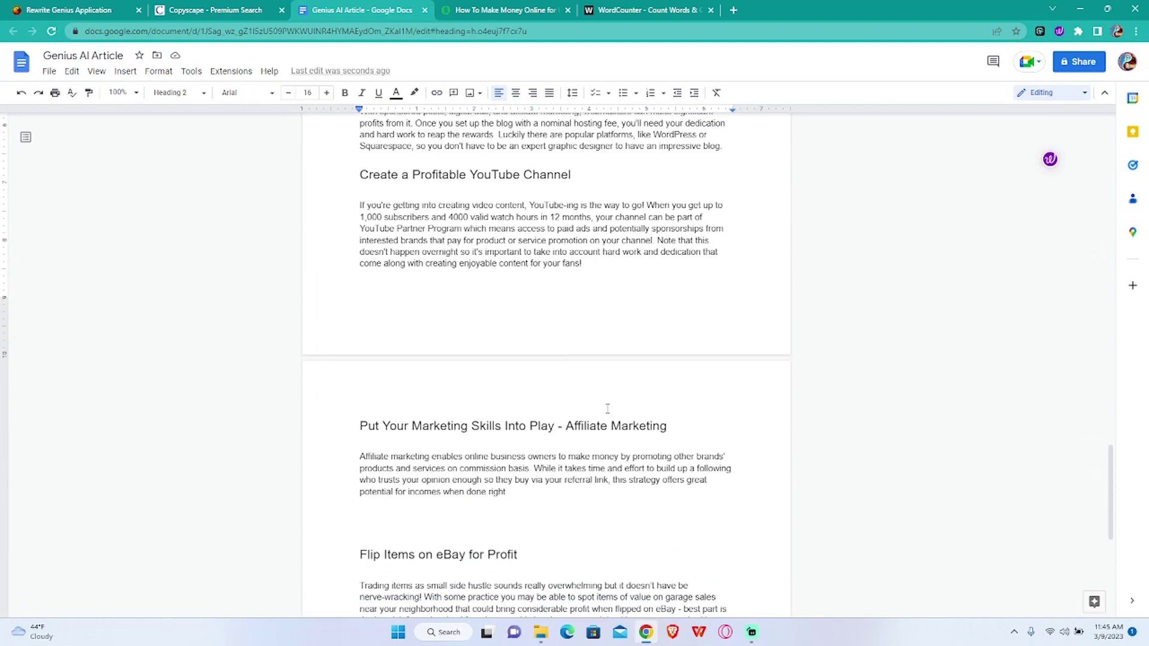
scroll(586, 341, down, 6)
scroll(615, 377, up, 20)
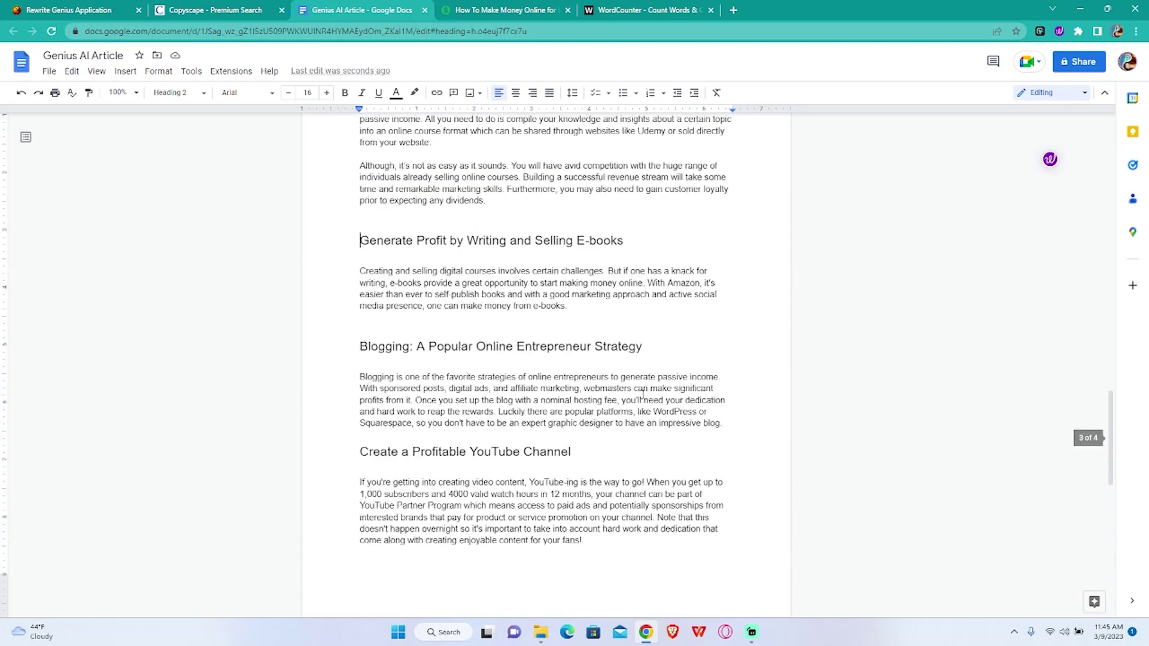
scroll(742, 469, up, 5)
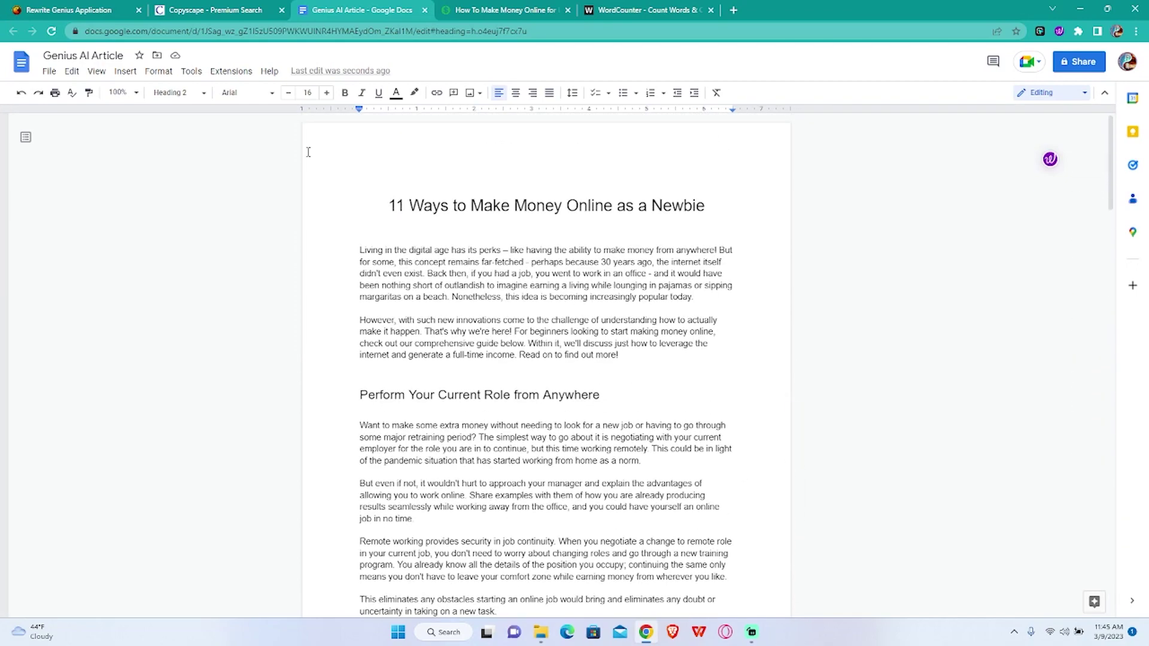
- Close the source article tab and select the entire Google Docs article
click(506, 9)
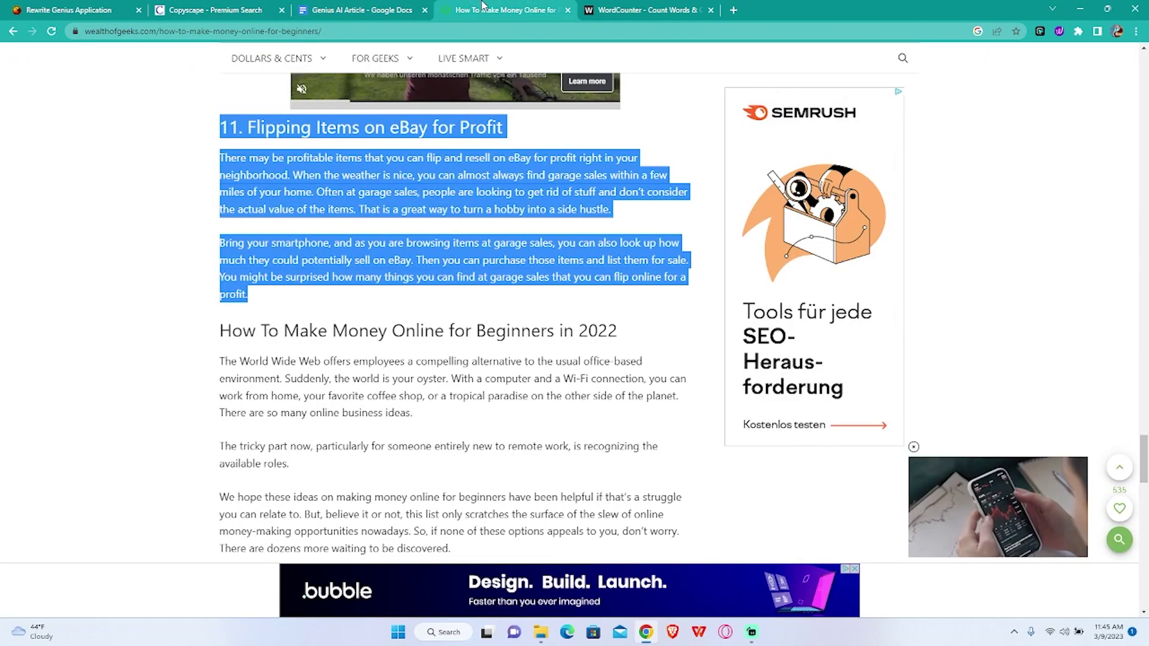
scroll(455, 300, down, 5)
click(568, 10)
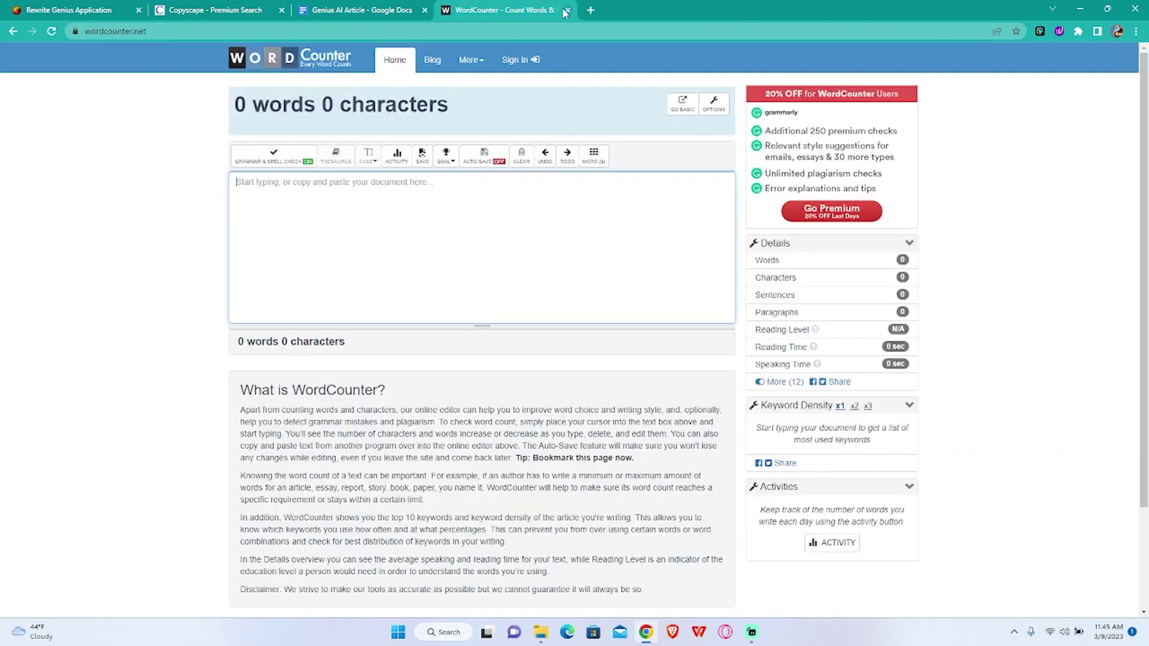
click(334, 6)
click(418, 238)
key(ctrl+a)
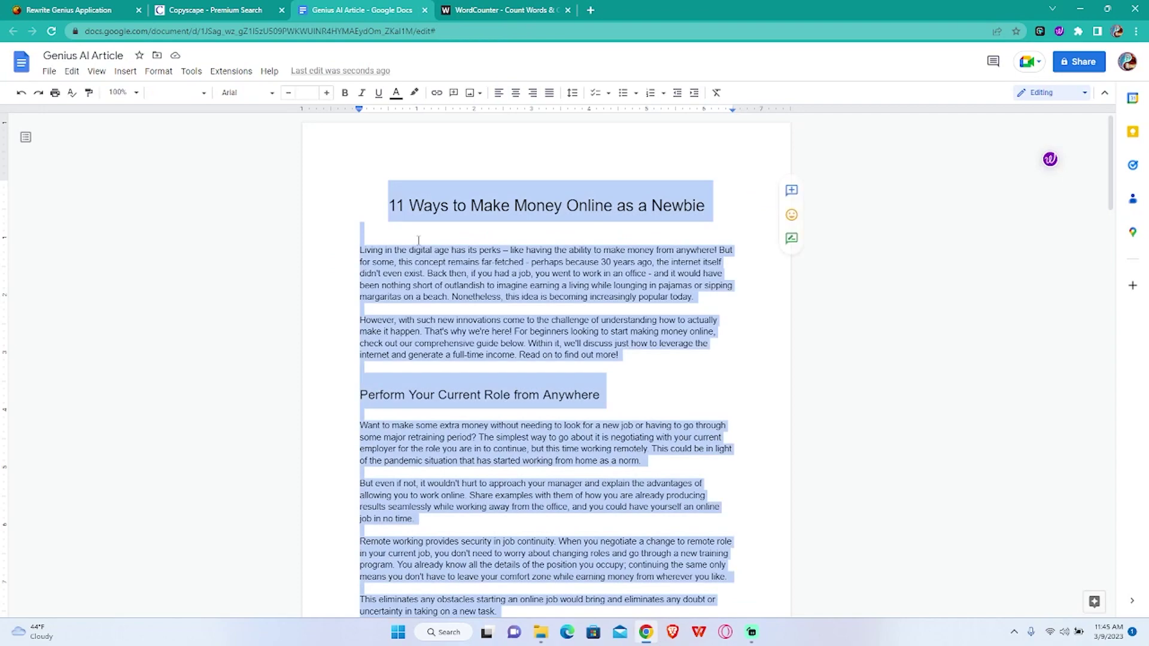
scroll(418, 240, down, 20)
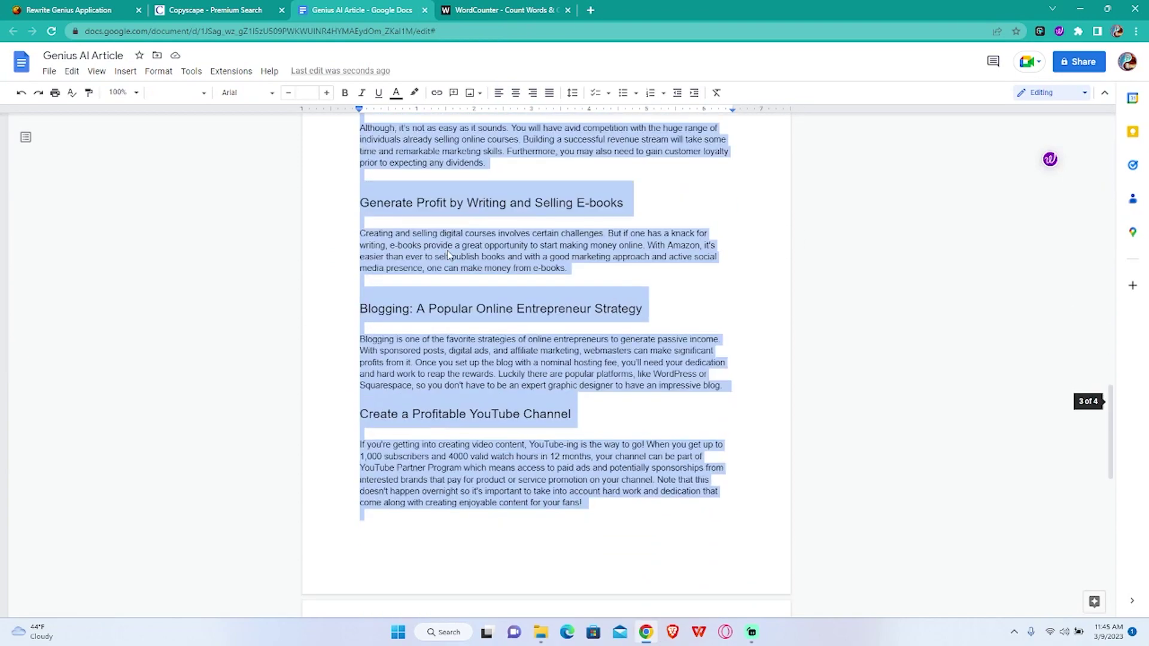
scroll(449, 253, down, 3)
- Run a Copyscape Premium Search on the full article, finding no matches for its 1,189 words
click(215, 9)
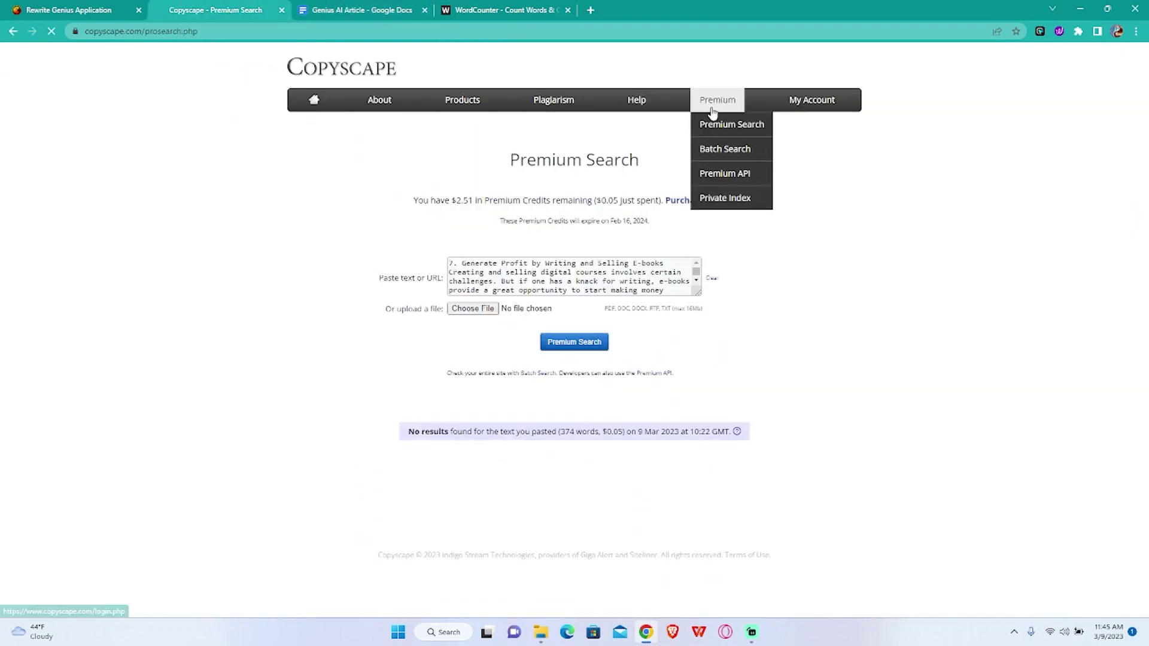
click(712, 277)
key(ctrl+v)
click(584, 346)
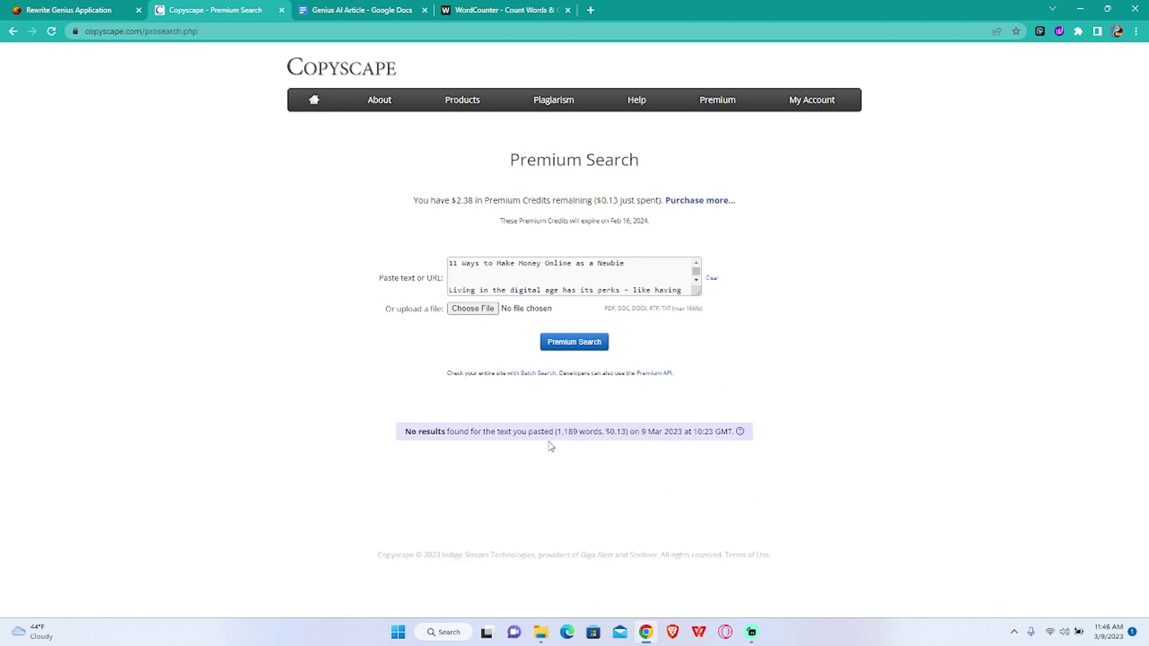
click(717, 100)
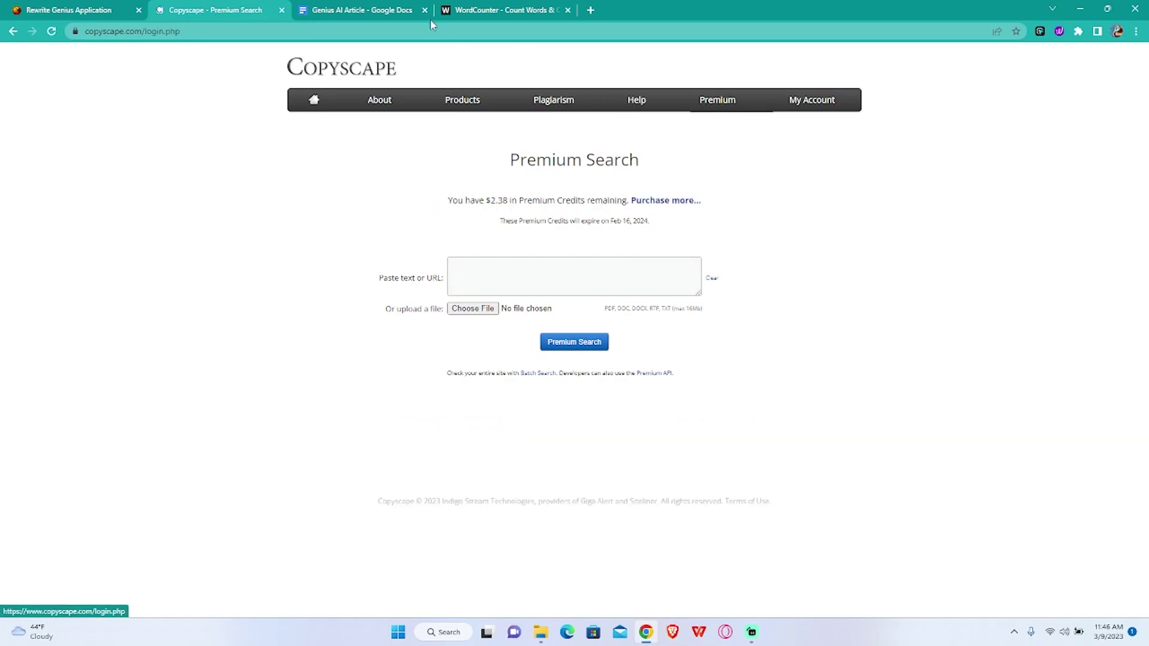
click(371, 9)
click(546, 293)
scroll(545, 292, up, 15)
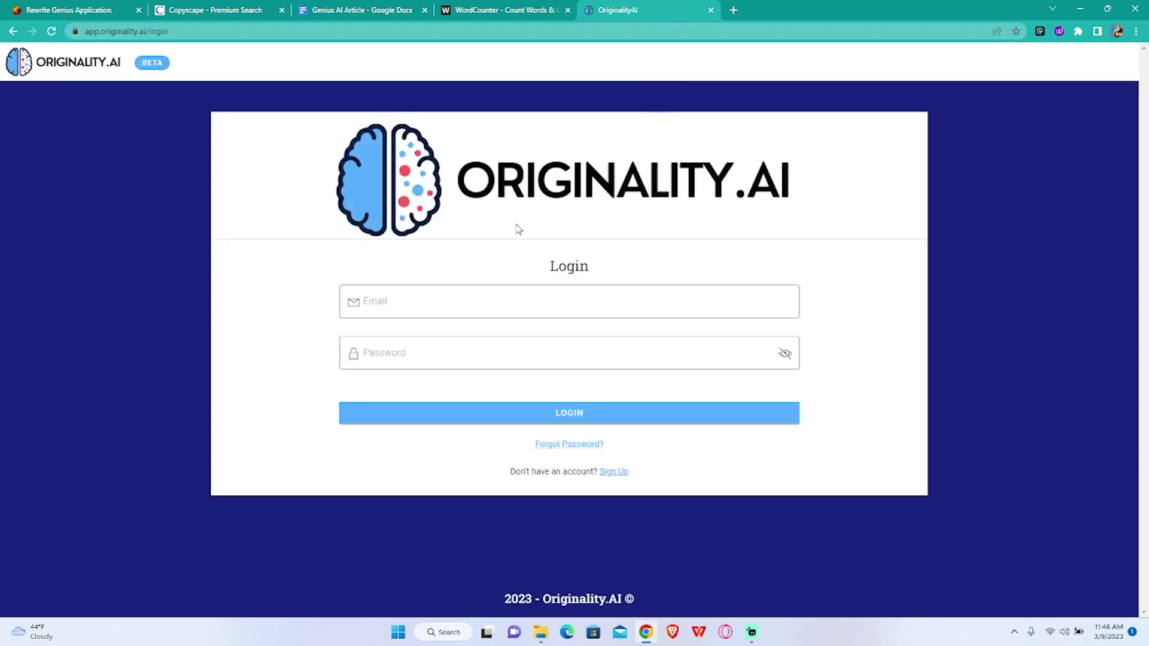
- Log in to Originality.AI, start a new scan and copy the article's intro through the first section
click(590, 419)
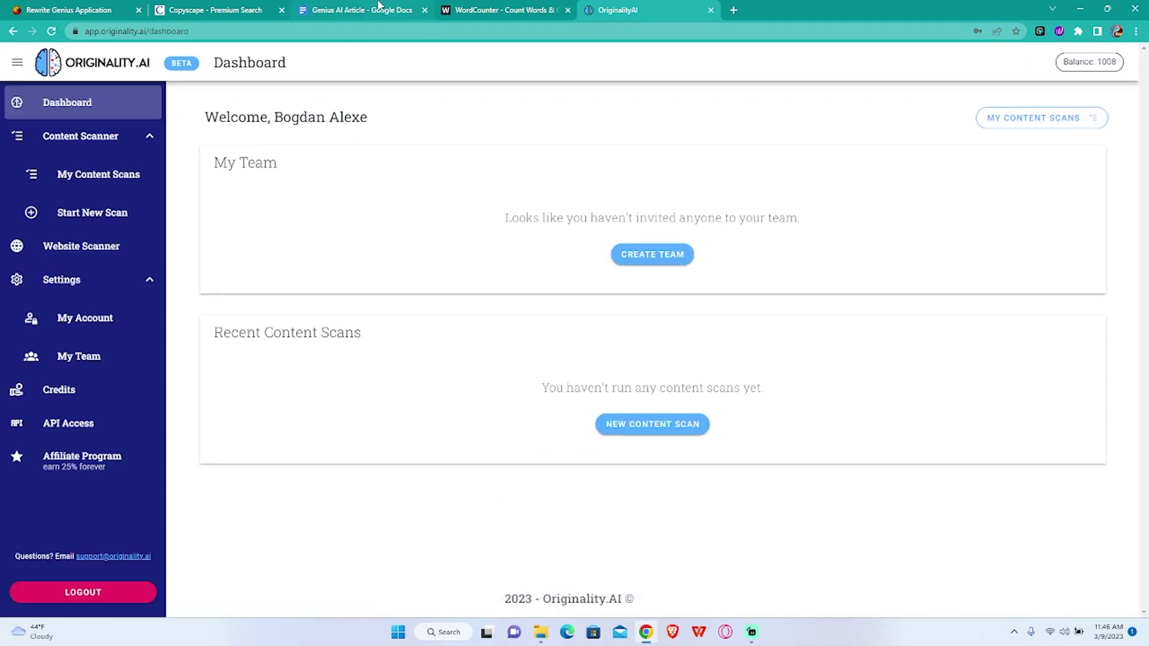
click(67, 220)
click(350, 7)
scroll(352, 246, up, 15)
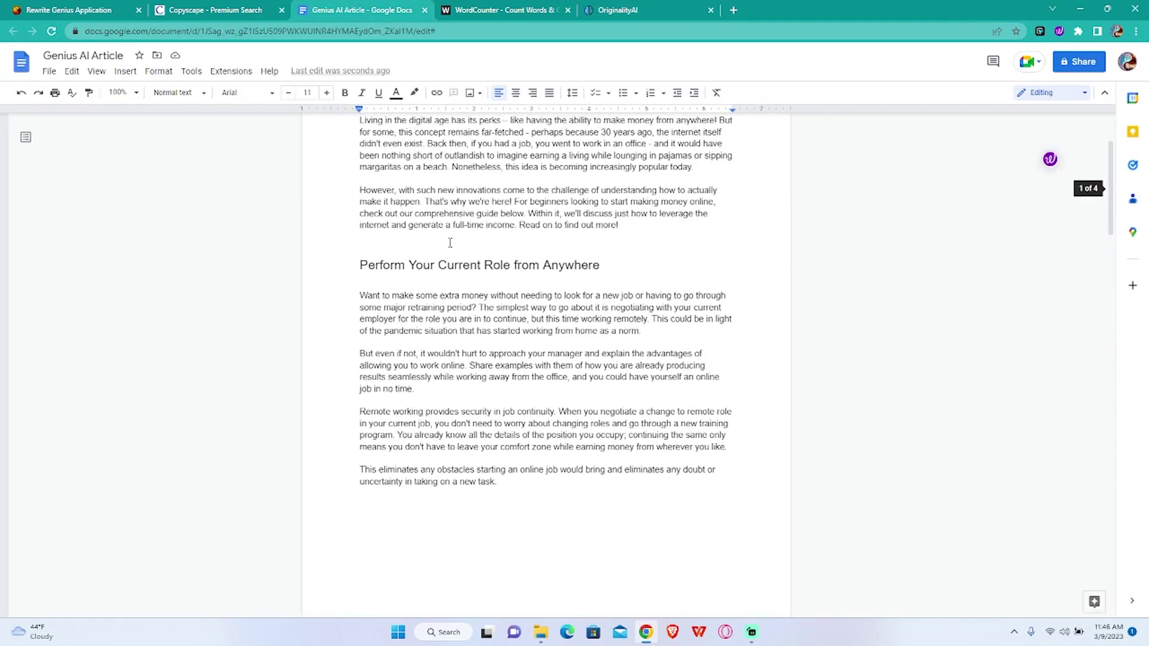
drag(352, 246, 496, 372)
key(ctrl+c)
- Scan the 344-word excerpt for AI content, scoring 100% Original and 0% AI
click(617, 10)
click(526, 318)
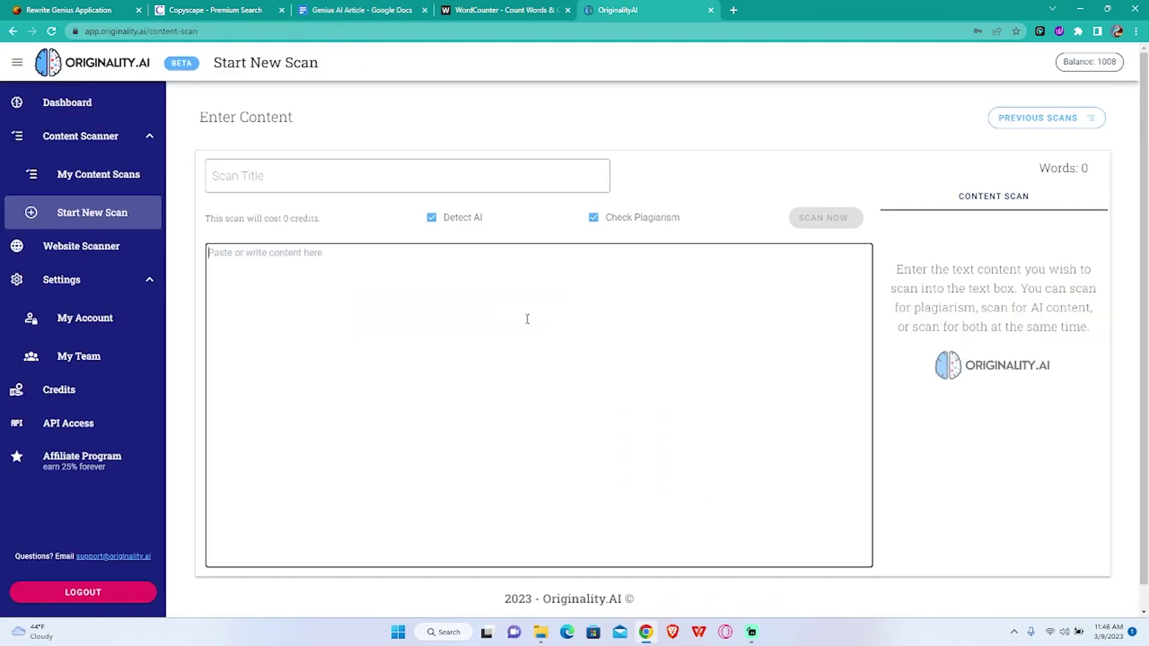
key(ctrl+v)
click(834, 216)
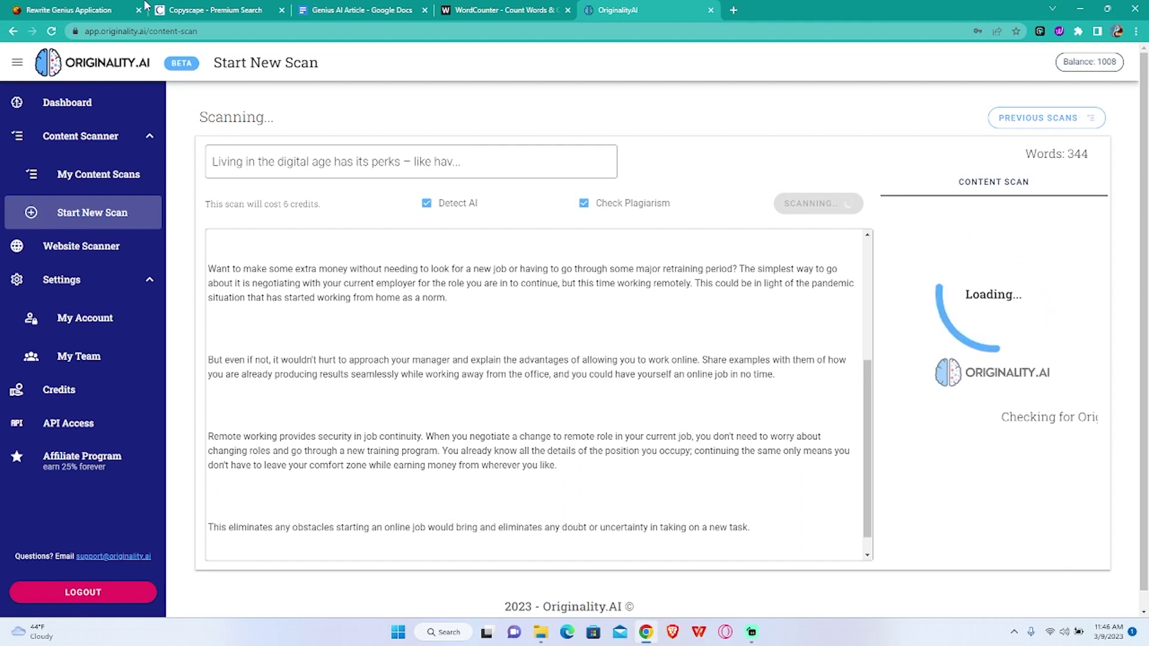
click(51, 31)
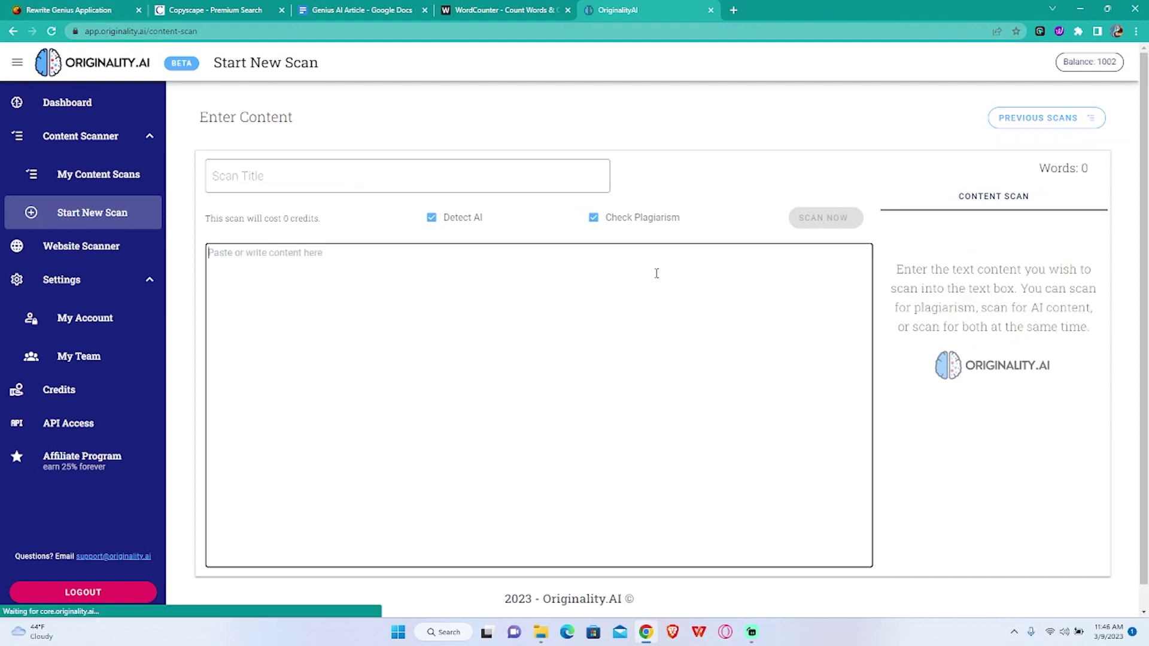
click(826, 219)
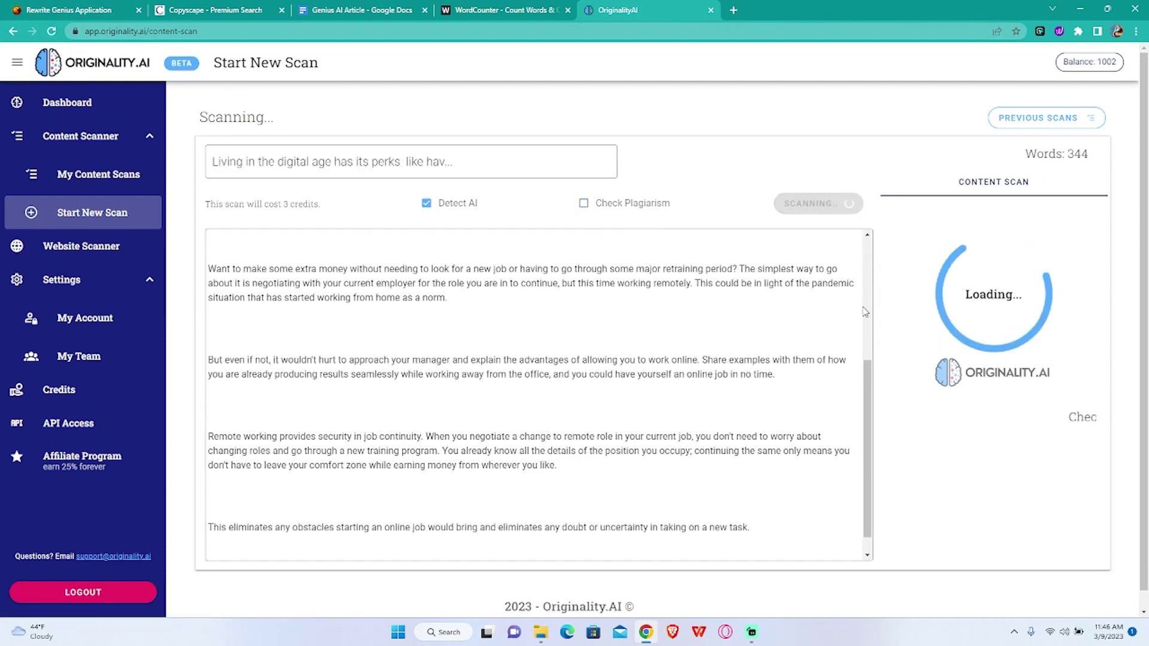
scroll(816, 319, up, 3)
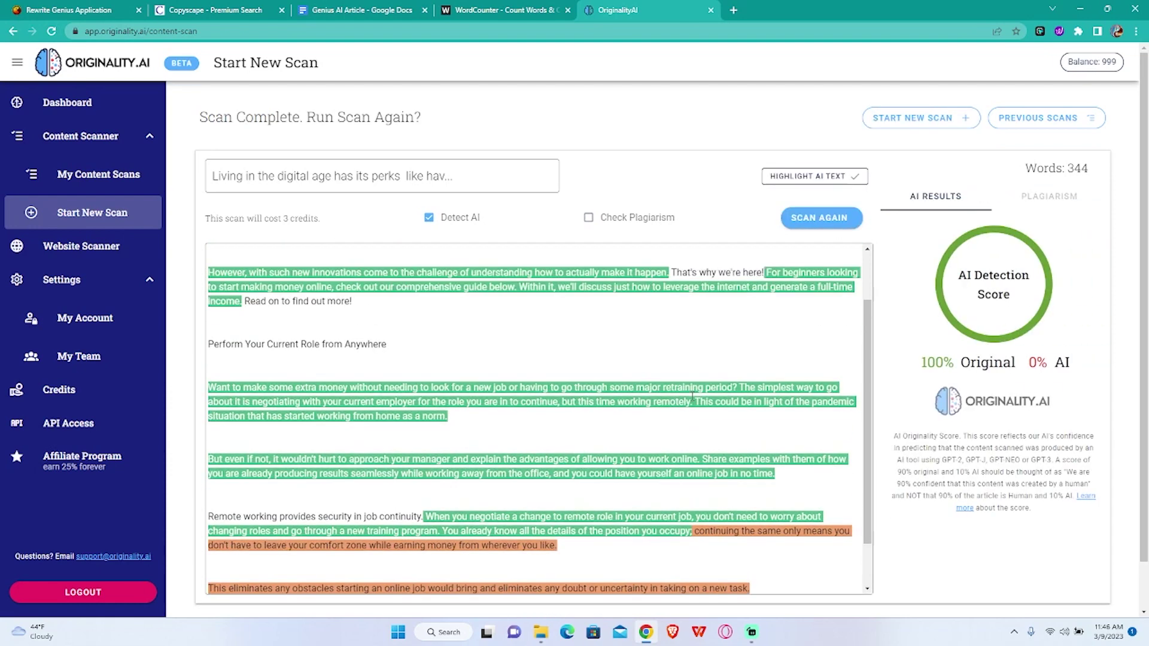
drag(961, 362, 928, 362)
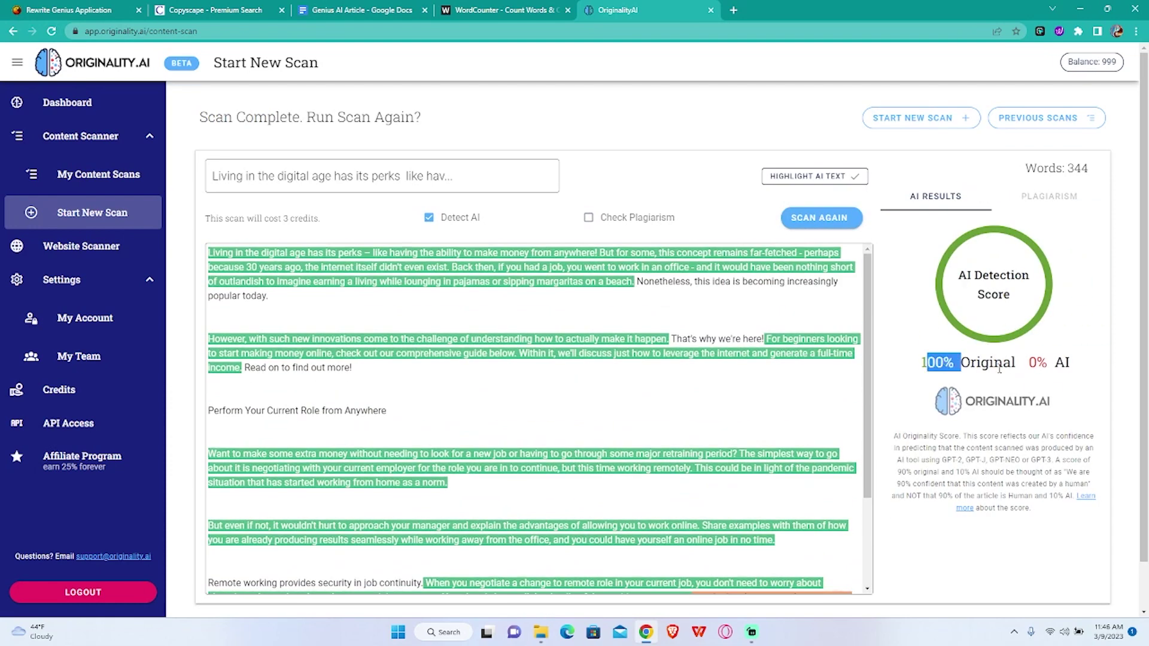
scroll(710, 379, down, 2)
scroll(612, 348, up, 2)
- Close the scan results and compare source sections 7–11 against their rewrite in Rewrite Genius
click(711, 11)
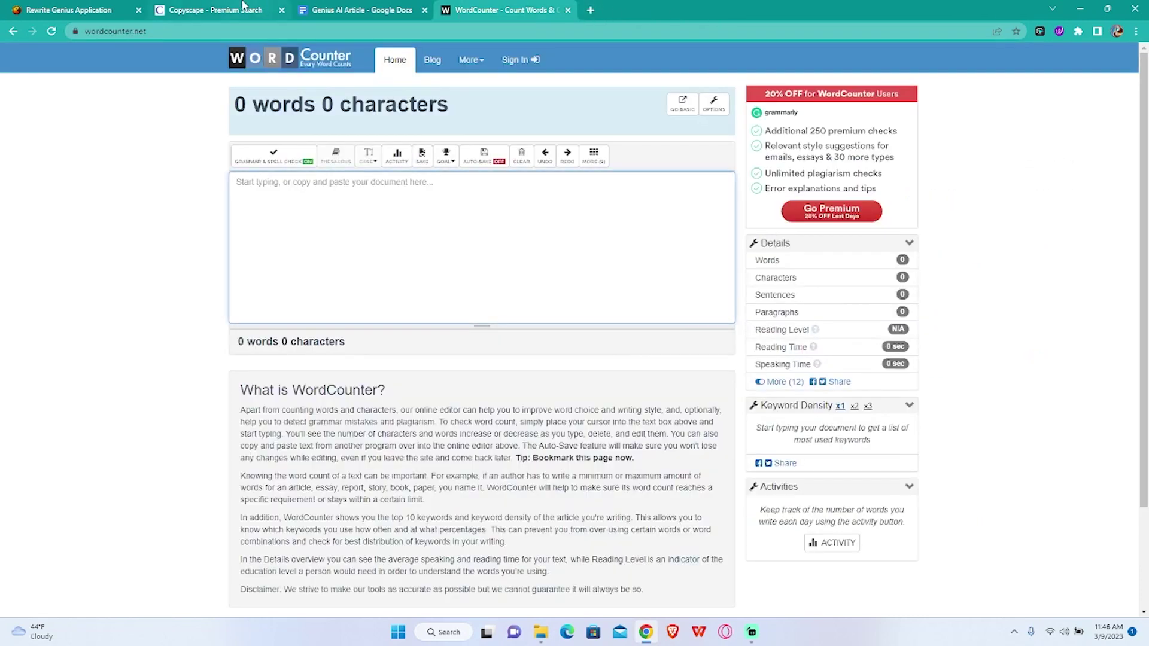
click(66, 11)
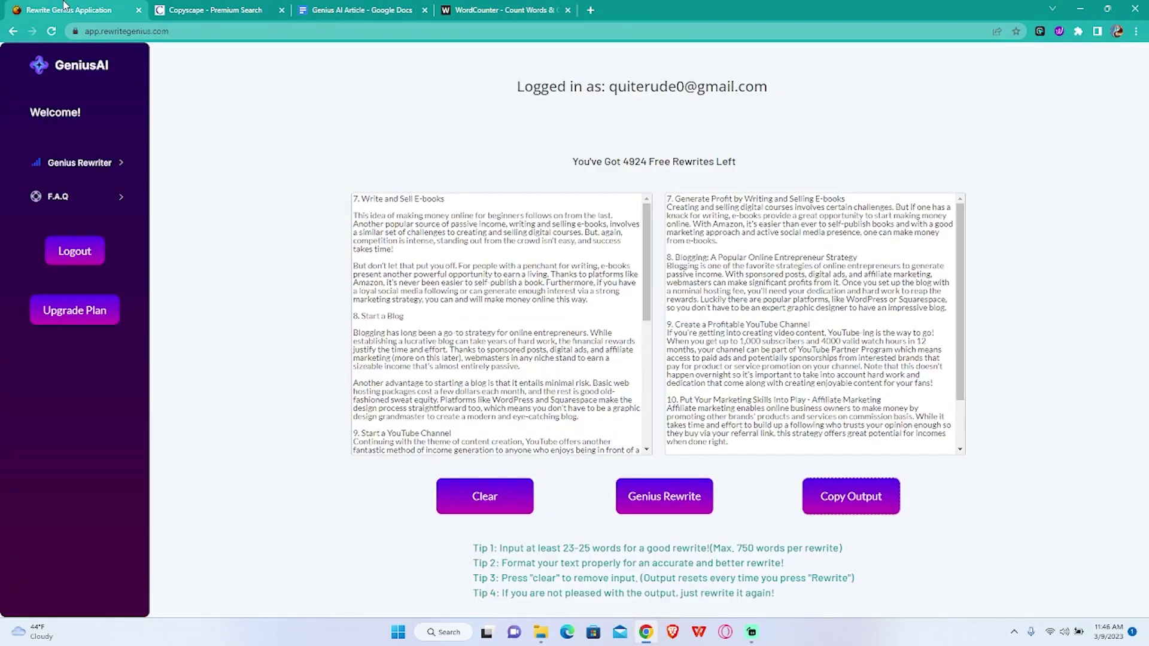
scroll(418, 328, down, 1)
scroll(417, 328, down, 4)
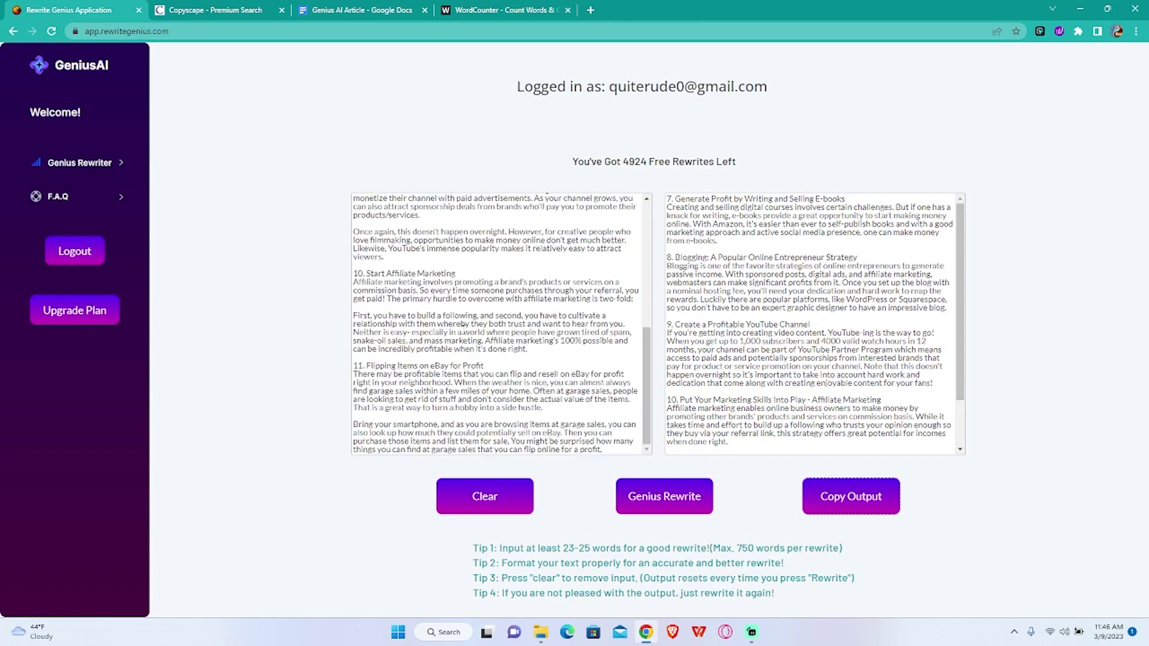
scroll(857, 378, down, 1)
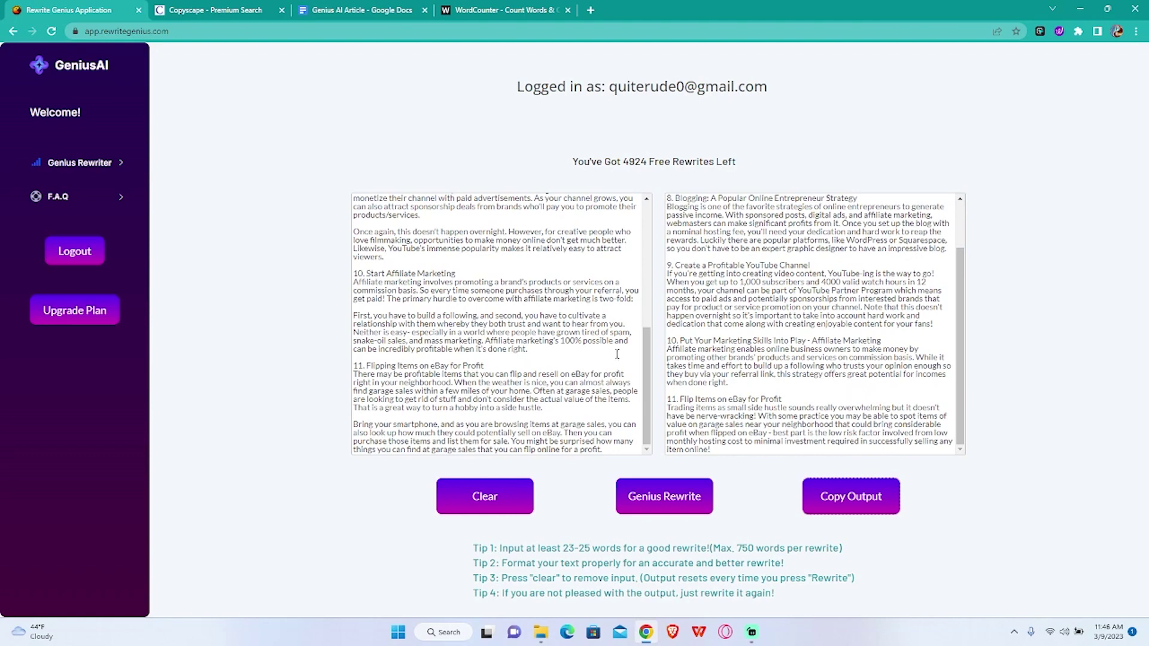
scroll(617, 354, up, 5)
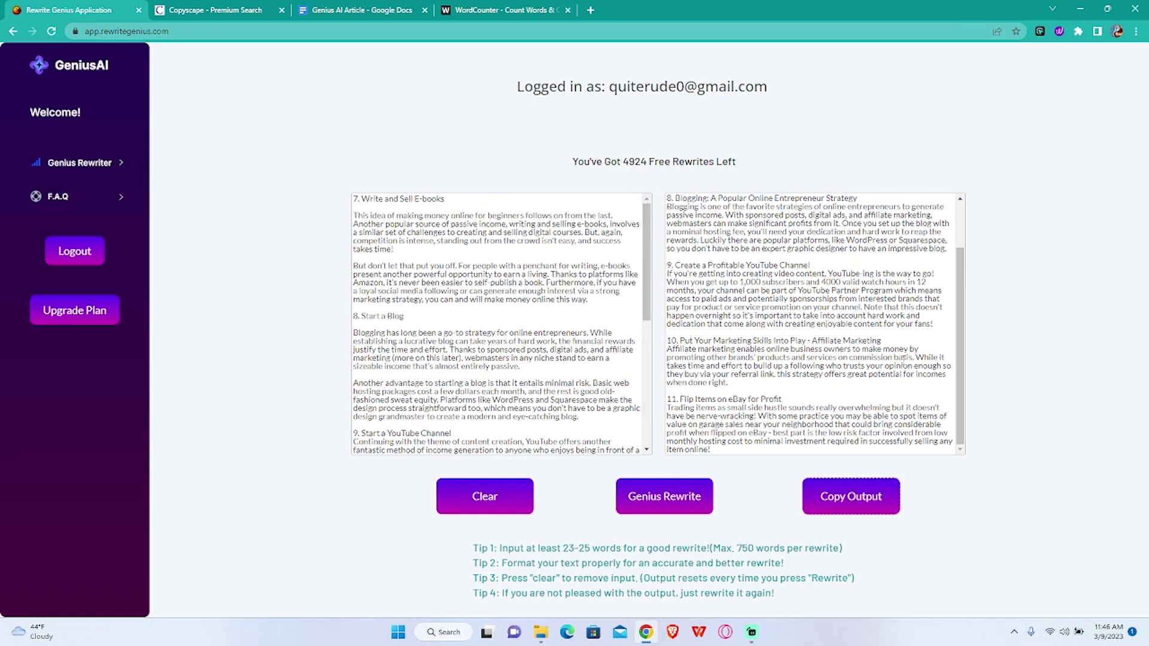
scroll(903, 358, up, 1)
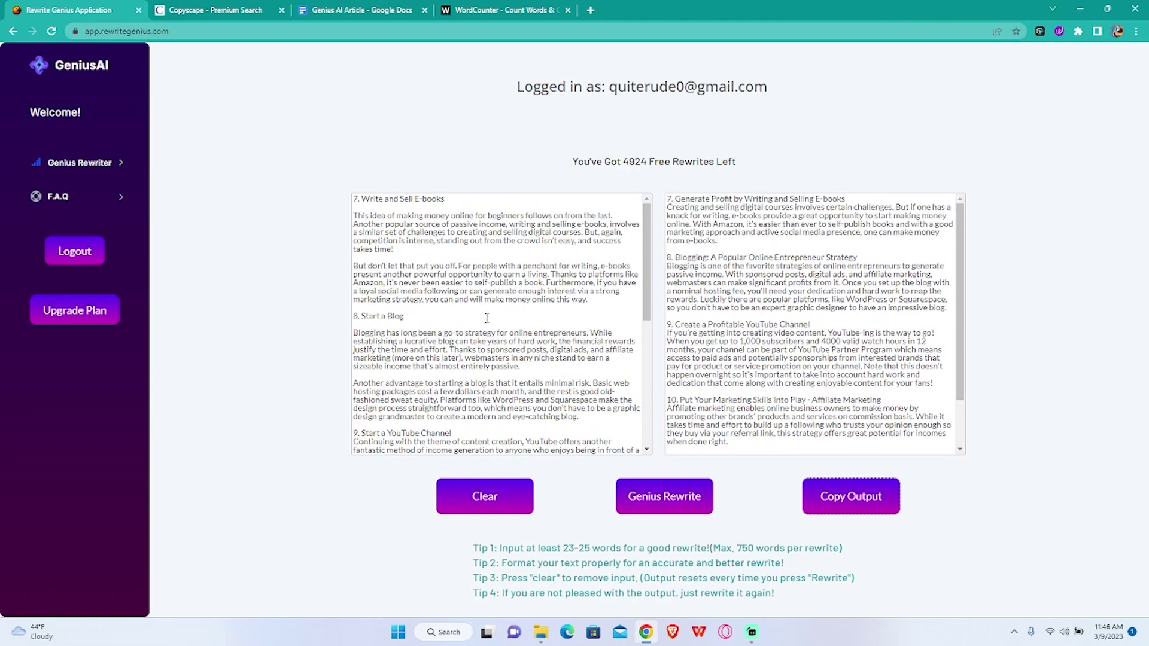
scroll(512, 309, down, 5)
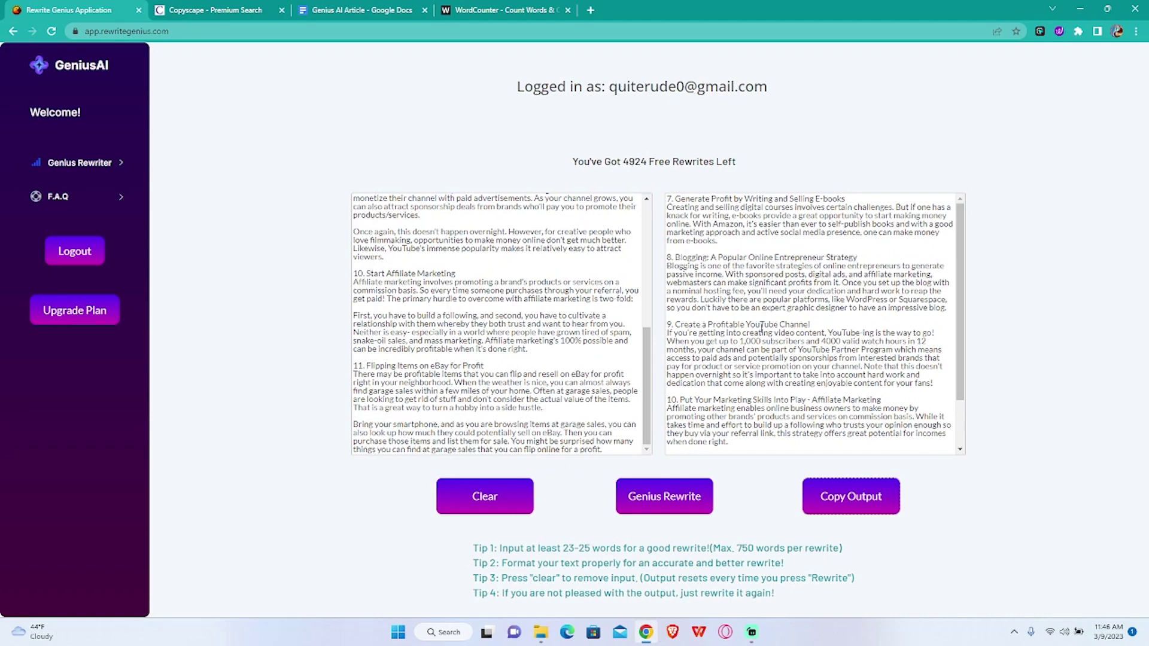
scroll(762, 329, down, 1)
scroll(520, 293, up, 5)
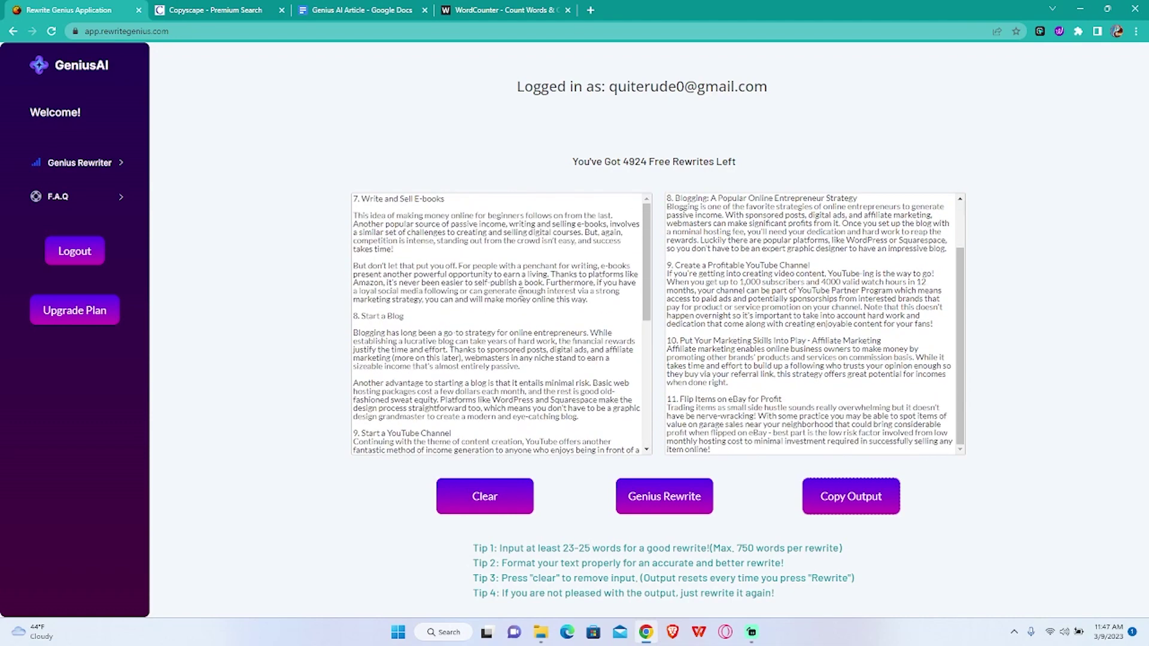
scroll(453, 319, down, 1)
scroll(888, 321, up, 1)
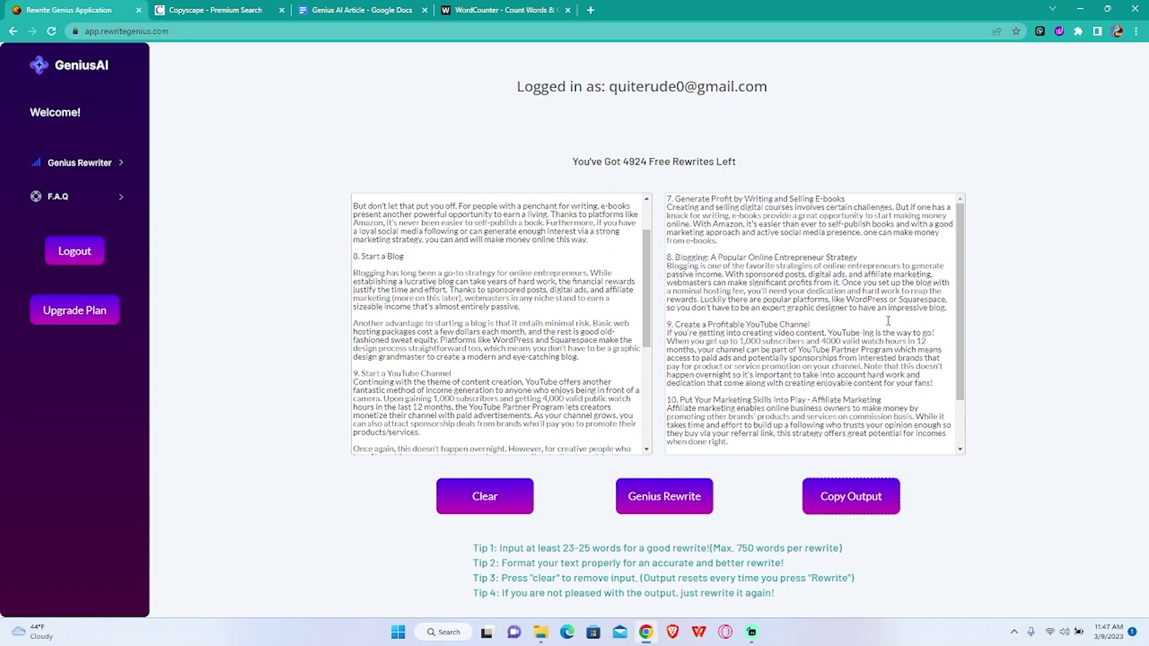
scroll(580, 314, up, 1)
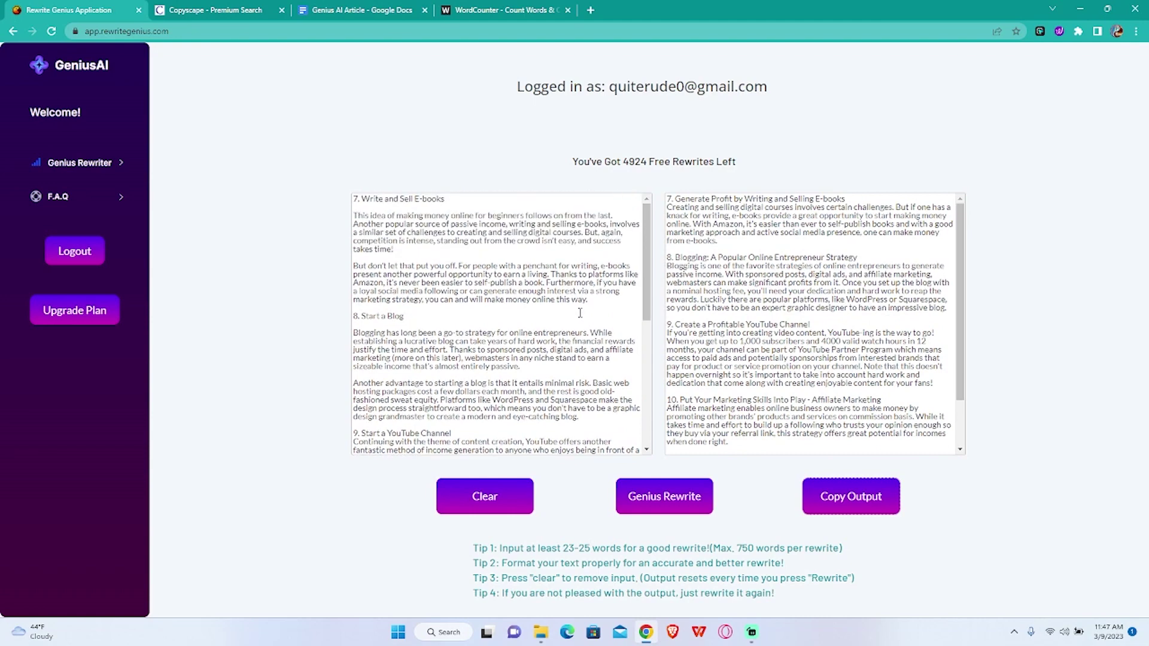